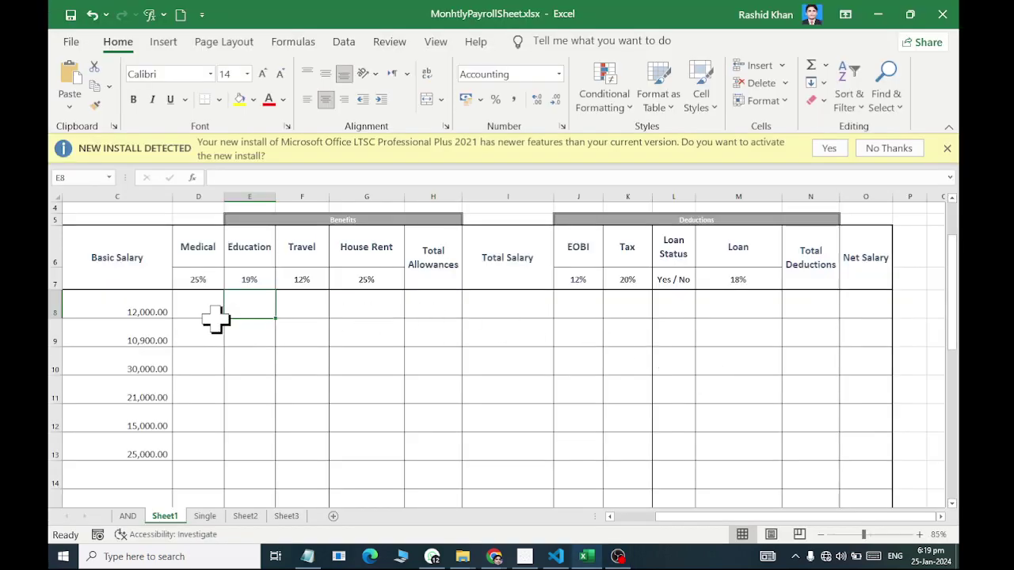
Enter =SUM($C8*D$7) in D8 so the first employee's Medical allowance shows 3,000.00
{"action": "left_click", "coordinate": [76, 326]}
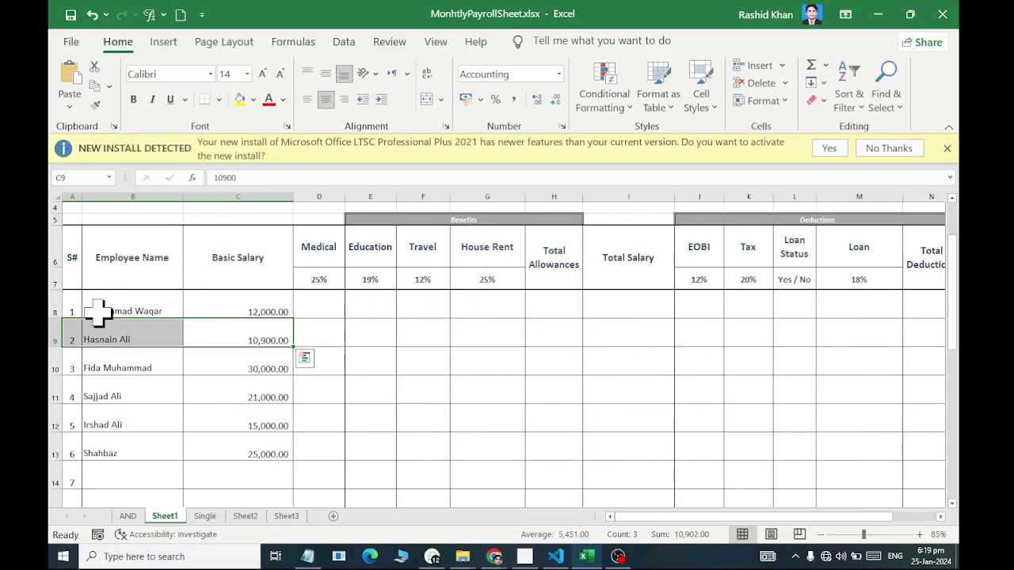
{"action": "left_click", "coordinate": [91, 314]}
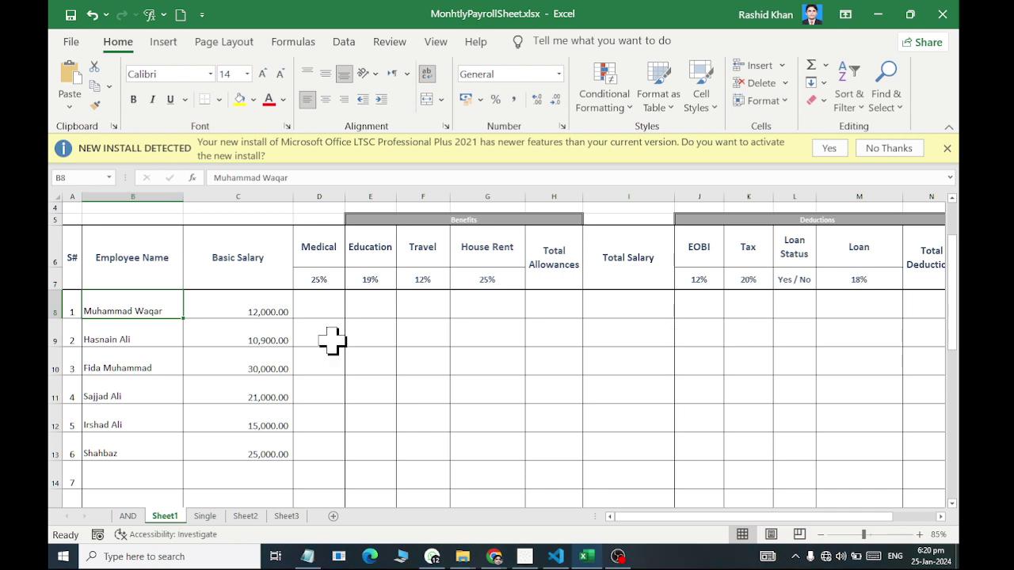
{"action": "left_click", "coordinate": [323, 303]}
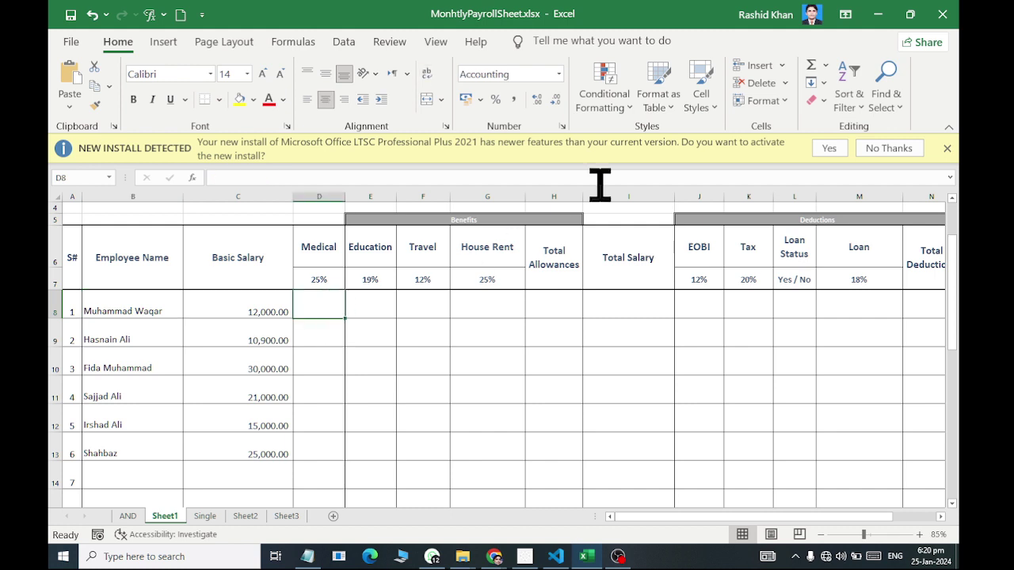
{"action": "left_click", "coordinate": [811, 67]}
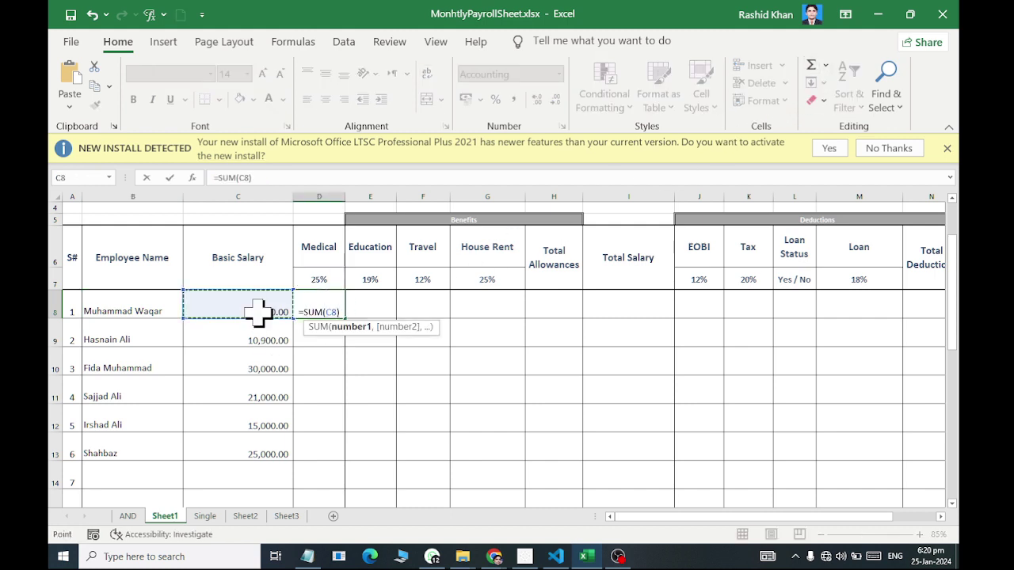
{"action": "type", "text": "*"}
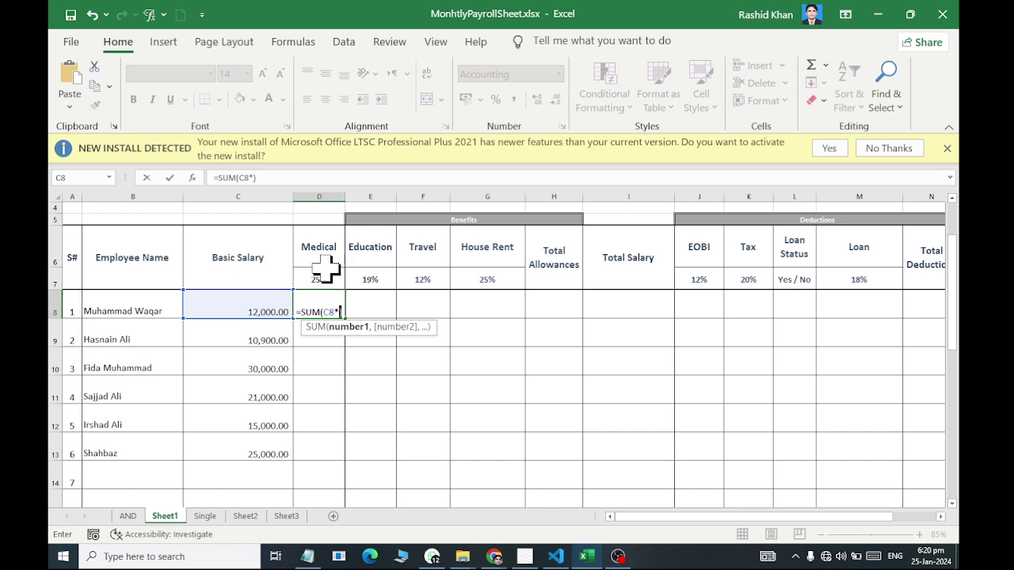
{"action": "left_click", "coordinate": [324, 273]}
{"action": "left_click", "coordinate": [319, 311]}
{"action": "type", "text": "$"}
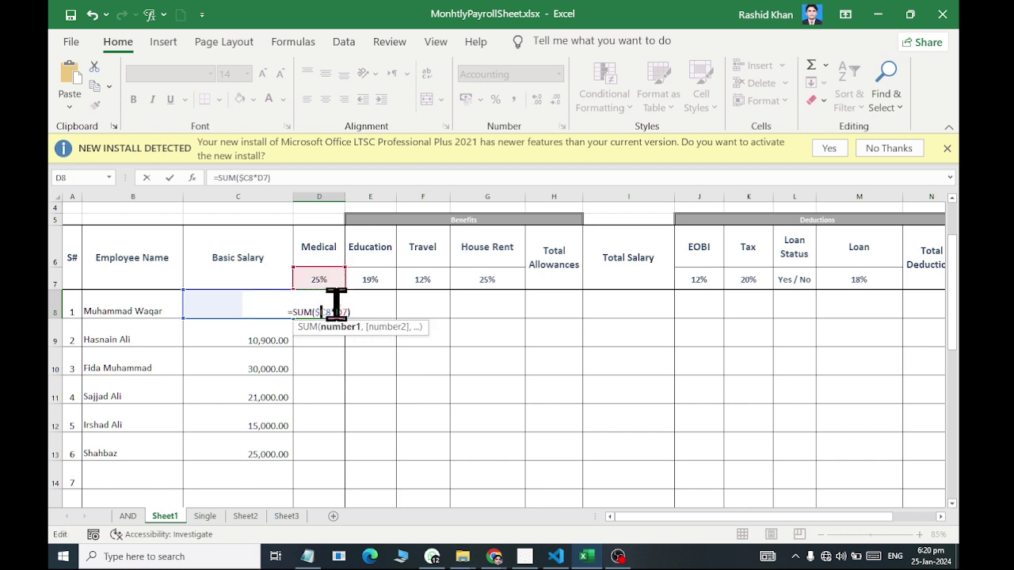
{"action": "left_click", "coordinate": [342, 312]}
{"action": "type", "text": "$"}
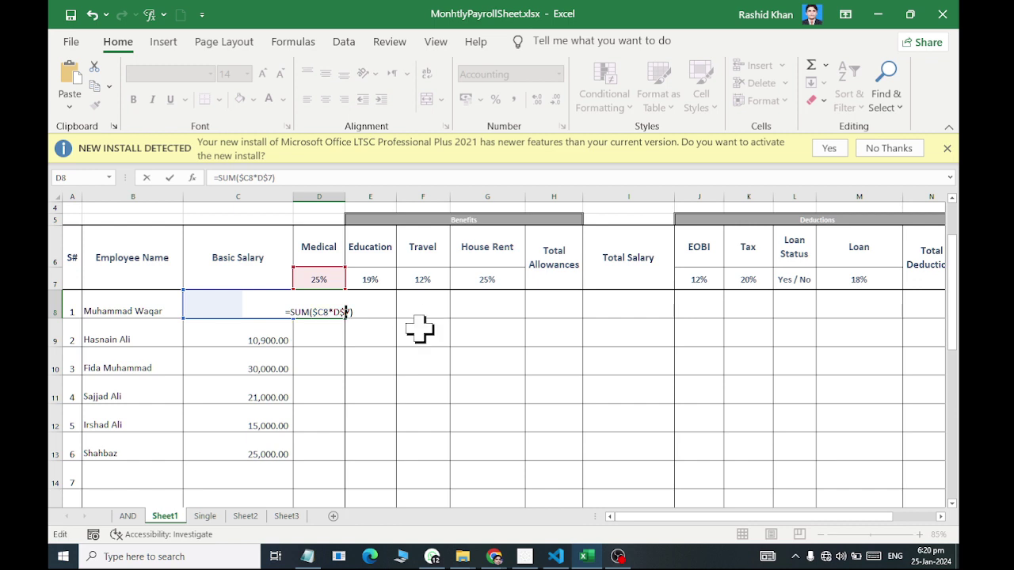
{"action": "key", "text": "Return"}
{"action": "scroll", "coordinate": [363, 310], "scroll_direction": "up", "scroll_amount": 3}
Fill D8's formula across to column M and down through row 27
{"action": "left_click", "coordinate": [270, 269]}
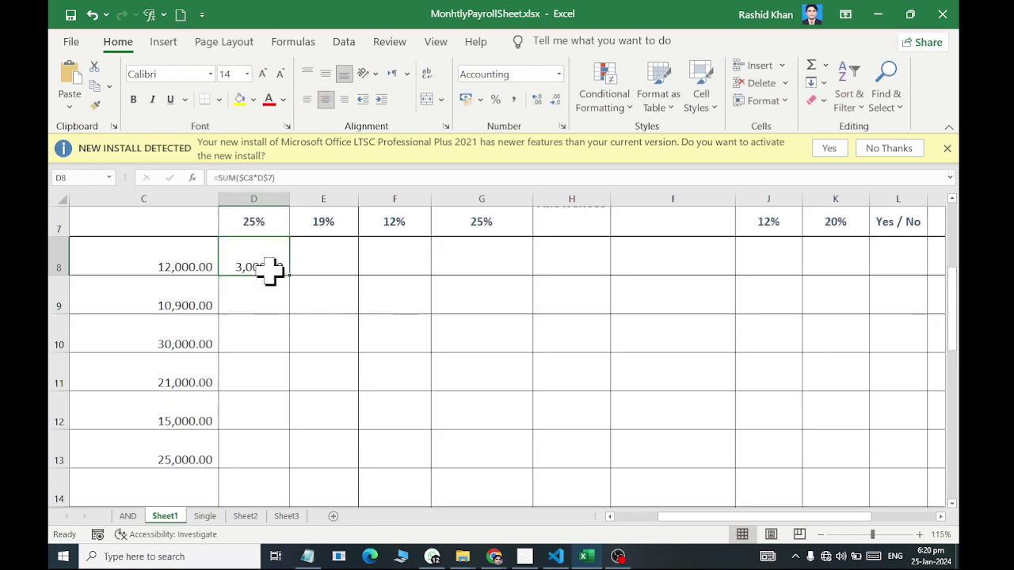
{"action": "mouse_move", "coordinate": [290, 275]}
{"action": "left_mouse_down"}
{"action": "mouse_move", "coordinate": [929, 293]}
{"action": "mouse_move", "coordinate": [753, 279]}
{"action": "left_mouse_up"}
{"action": "scroll", "coordinate": [770, 317], "scroll_direction": "up", "scroll_amount": 2}
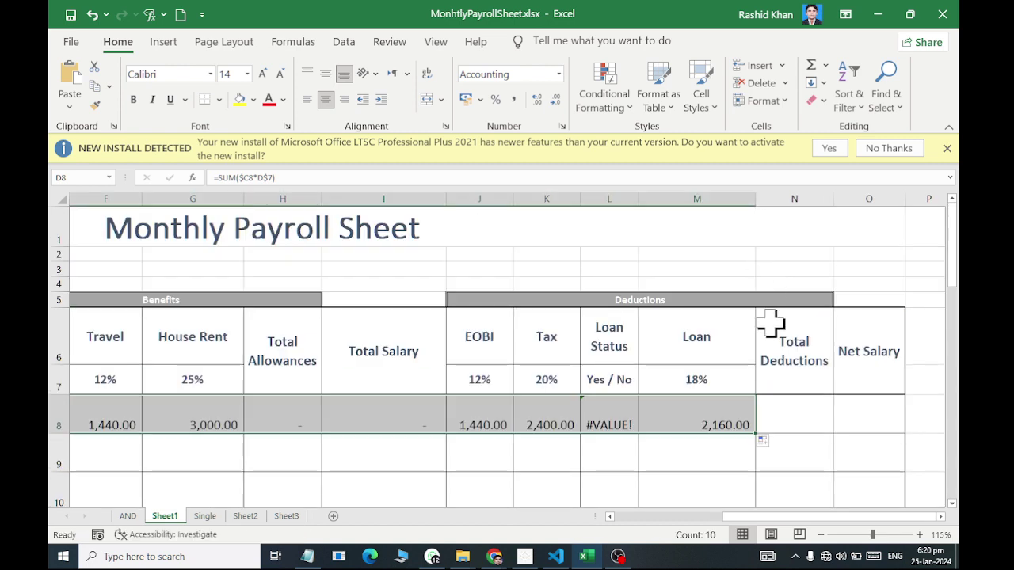
{"action": "scroll", "coordinate": [770, 332], "scroll_direction": "down", "scroll_amount": 1}
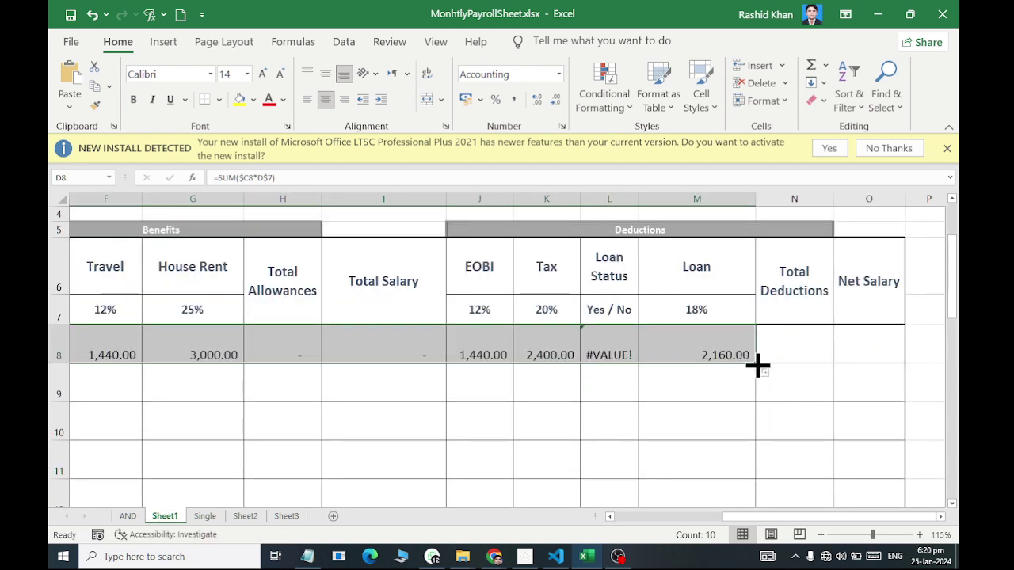
{"action": "left_click_drag", "start_coordinate": [757, 365], "coordinate": [743, 481]}
Clear the #VALUE! errors from the Loan Status column L
{"action": "scroll", "coordinate": [430, 348], "scroll_direction": "down", "scroll_amount": 3}
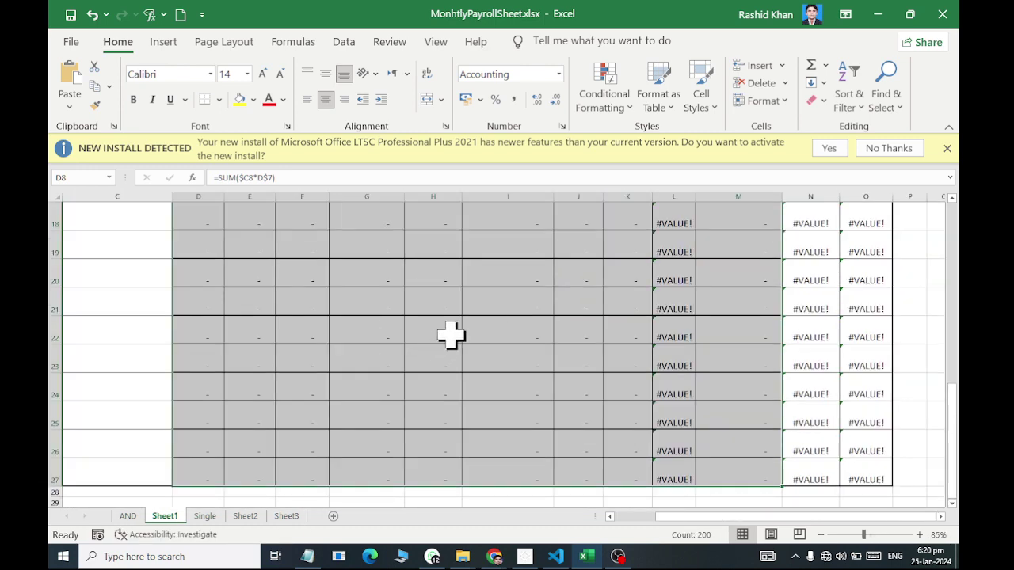
{"action": "scroll", "coordinate": [450, 335], "scroll_direction": "up", "scroll_amount": 5}
{"action": "left_click_drag", "start_coordinate": [675, 320], "coordinate": [678, 561]}
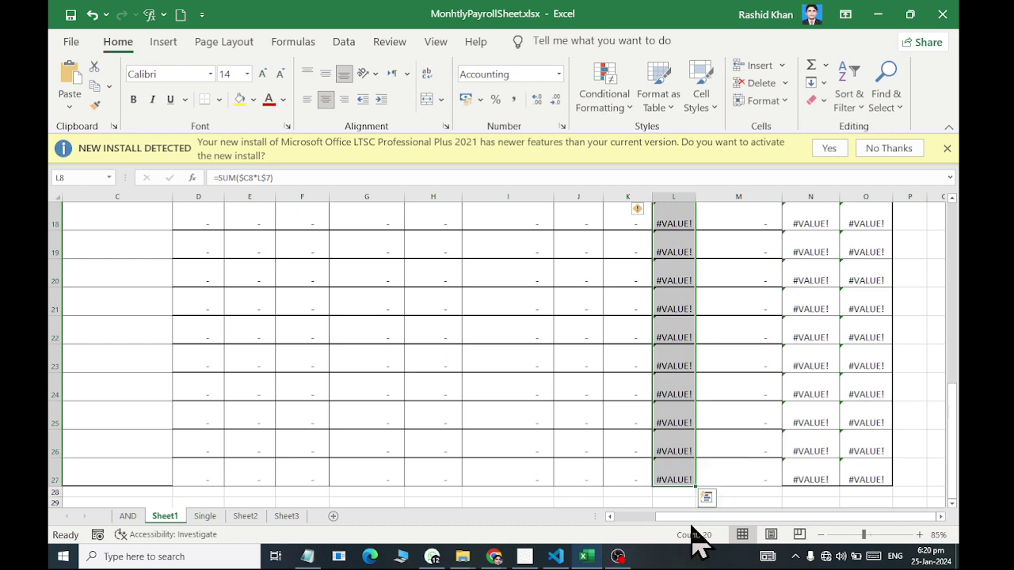
{"action": "key", "text": "Delete"}
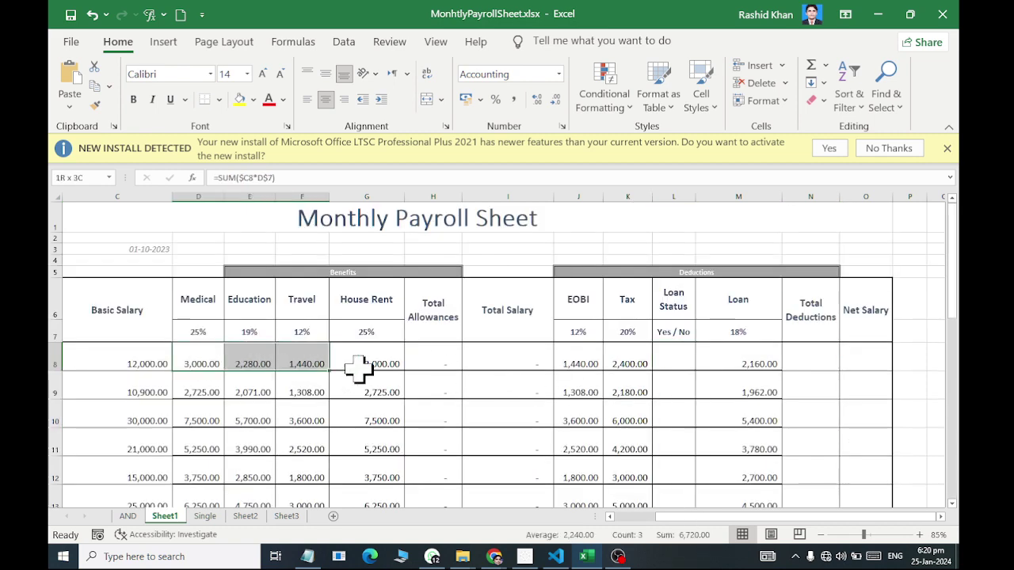
AutoSum row 8's benefits into H8 and enter =SUM(C8+H8) in I8 for Total Salary
{"action": "left_click_drag", "start_coordinate": [202, 363], "coordinate": [432, 369]}
{"action": "left_click", "coordinate": [809, 67]}
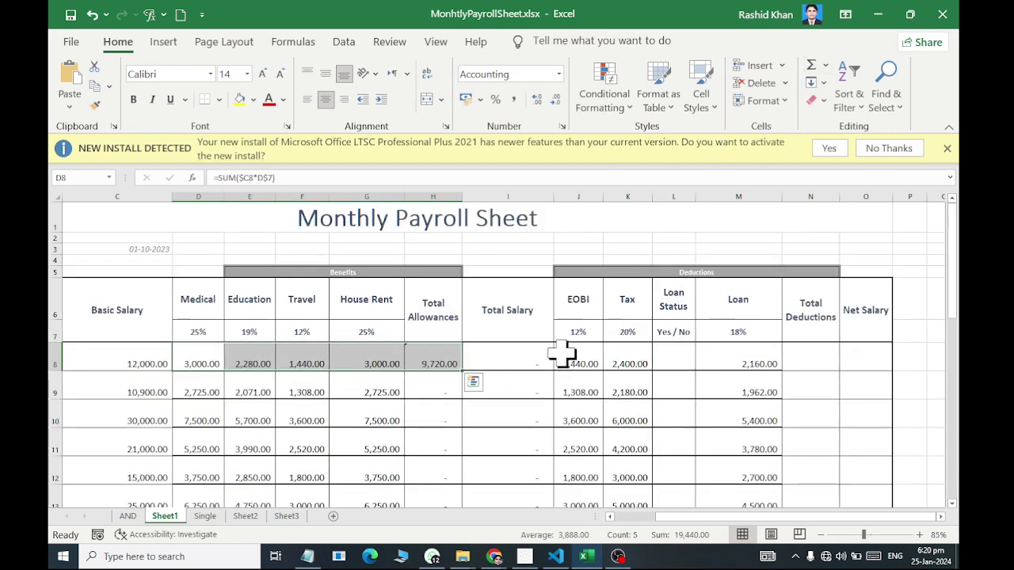
{"action": "left_click", "coordinate": [523, 364]}
{"action": "left_click", "coordinate": [810, 67]}
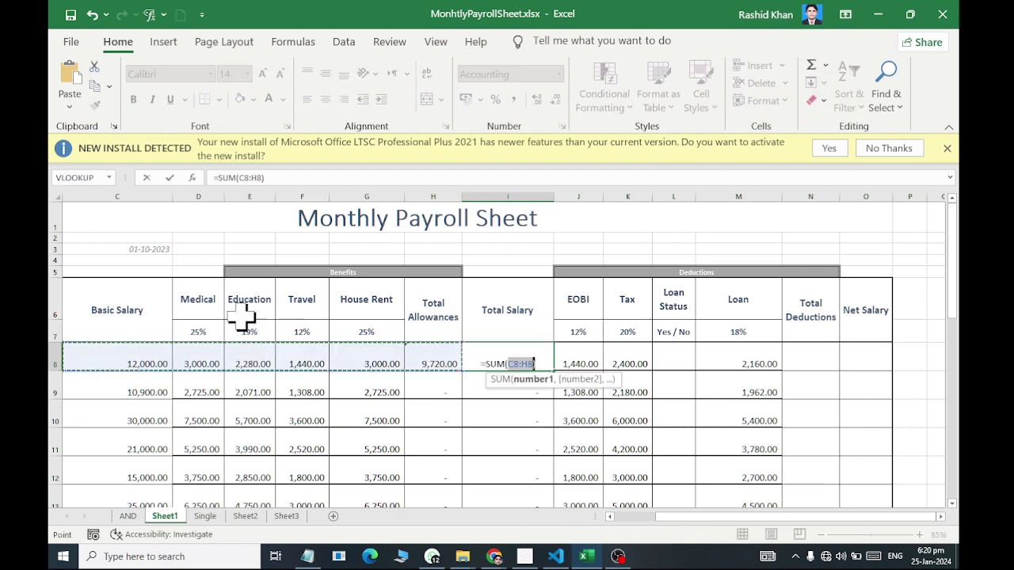
{"action": "left_click", "coordinate": [125, 359]}
{"action": "type", "text": "+"}
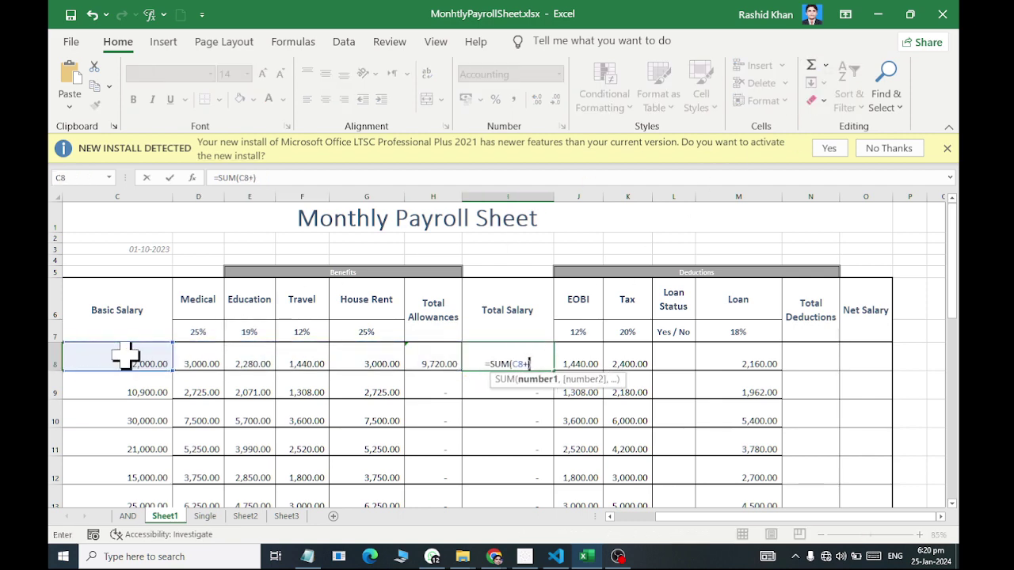
{"action": "left_click", "coordinate": [428, 366]}
{"action": "key", "text": "Return"}
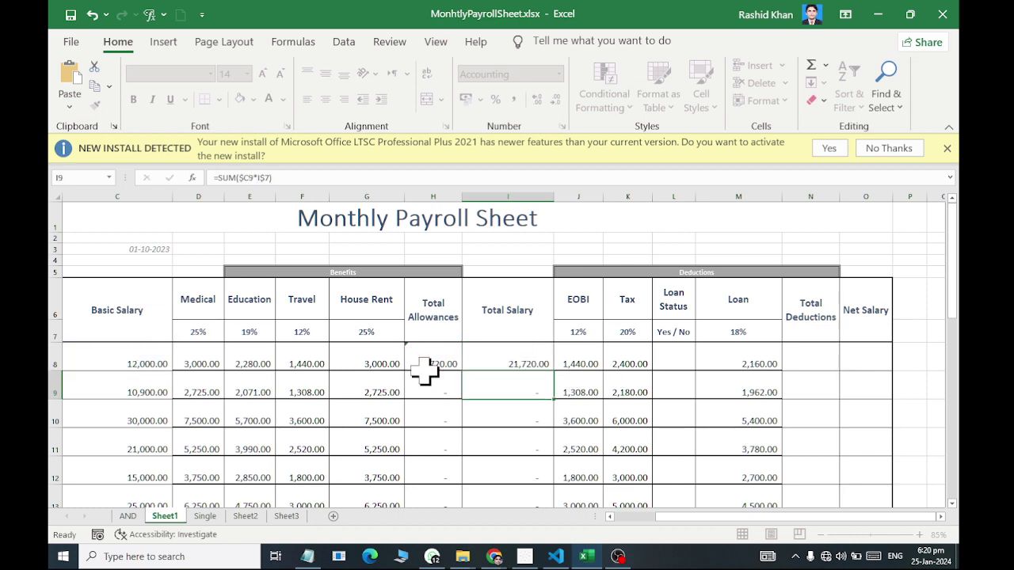
Copy the Total Allowances and Total Salary formulas down to every employee row
{"action": "left_click", "coordinate": [434, 368]}
{"action": "double_click", "coordinate": [464, 372]}
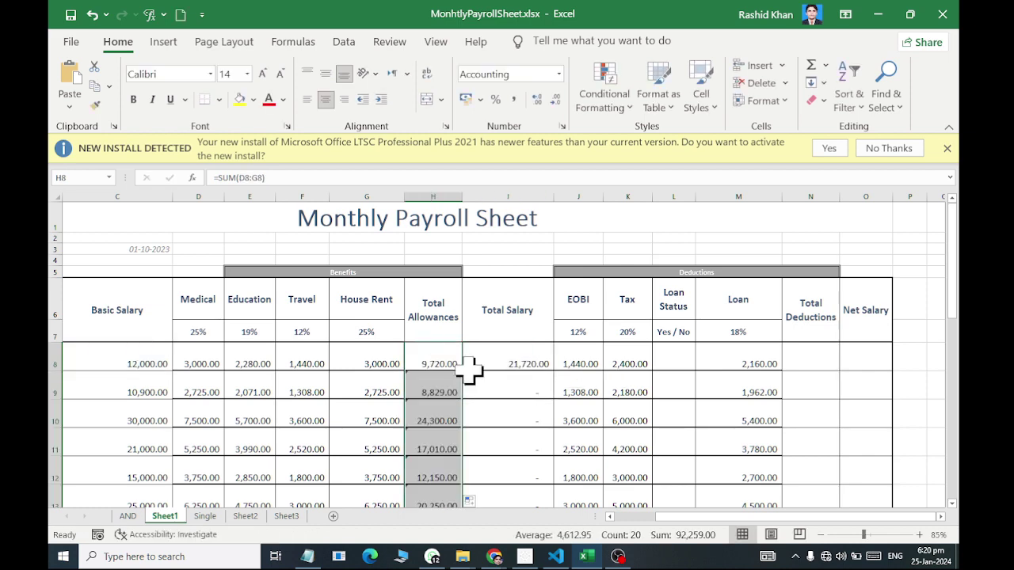
{"action": "left_click", "coordinate": [527, 365]}
{"action": "double_click", "coordinate": [557, 377]}
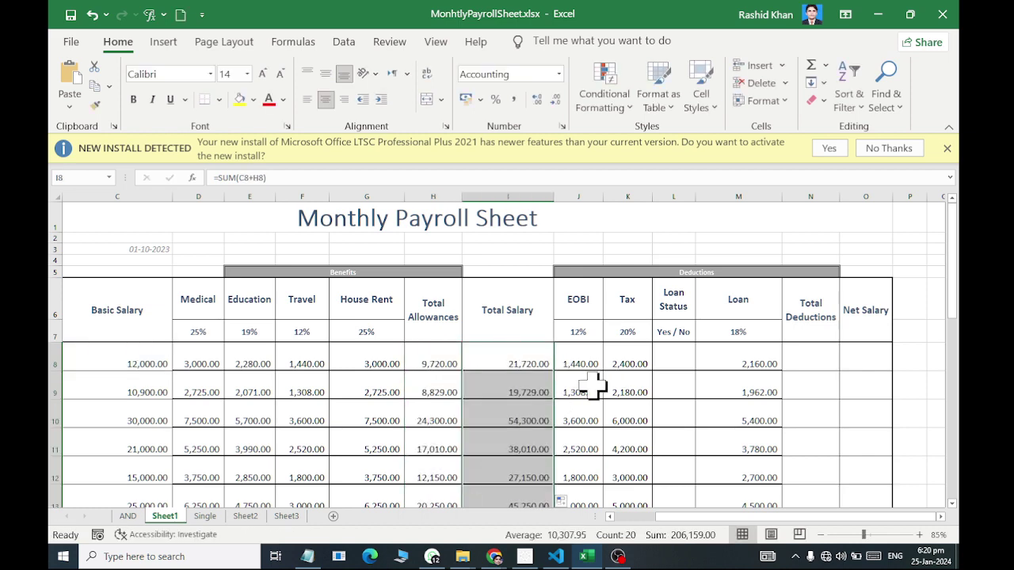
{"action": "left_click_drag", "start_coordinate": [576, 365], "coordinate": [824, 363]}
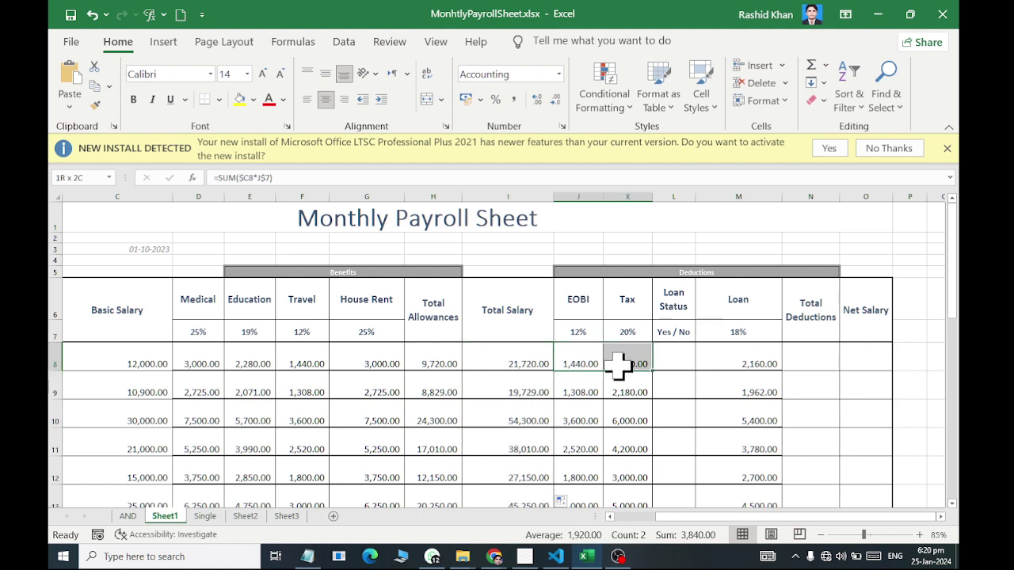
AutoSum the deductions into N8 and enter =SUM(I8-N8) in O8 for Net Salary
{"action": "left_click", "coordinate": [812, 65]}
{"action": "left_click", "coordinate": [871, 365]}
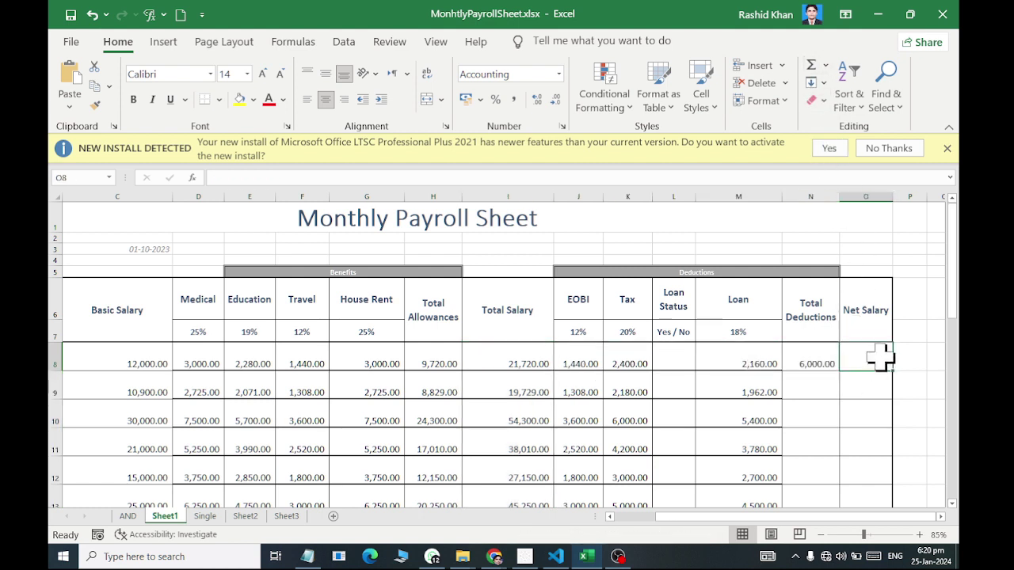
{"action": "left_click", "coordinate": [812, 66]}
{"action": "left_click", "coordinate": [511, 361]}
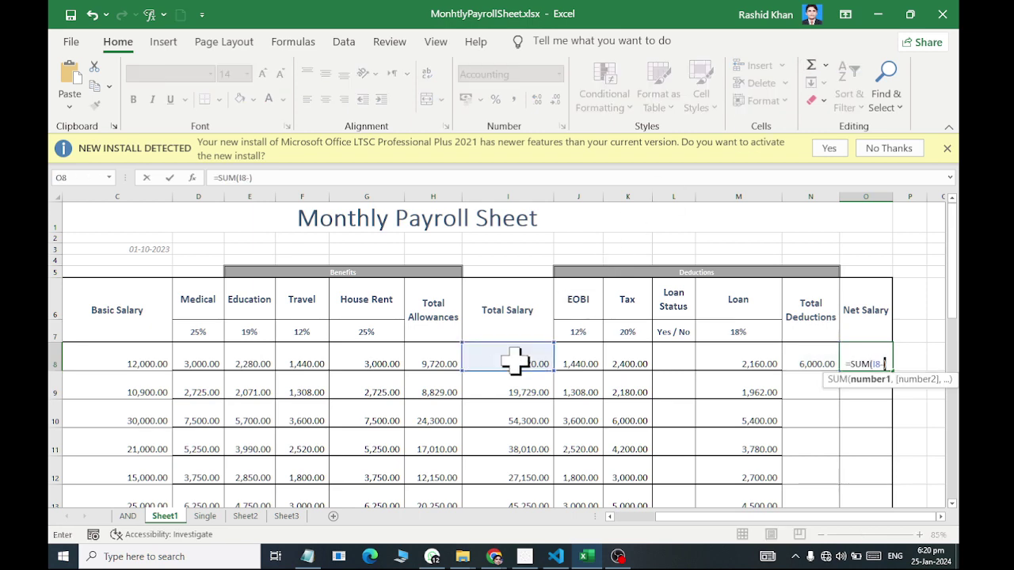
{"action": "left_click", "coordinate": [808, 363]}
{"action": "key", "text": "Return"}
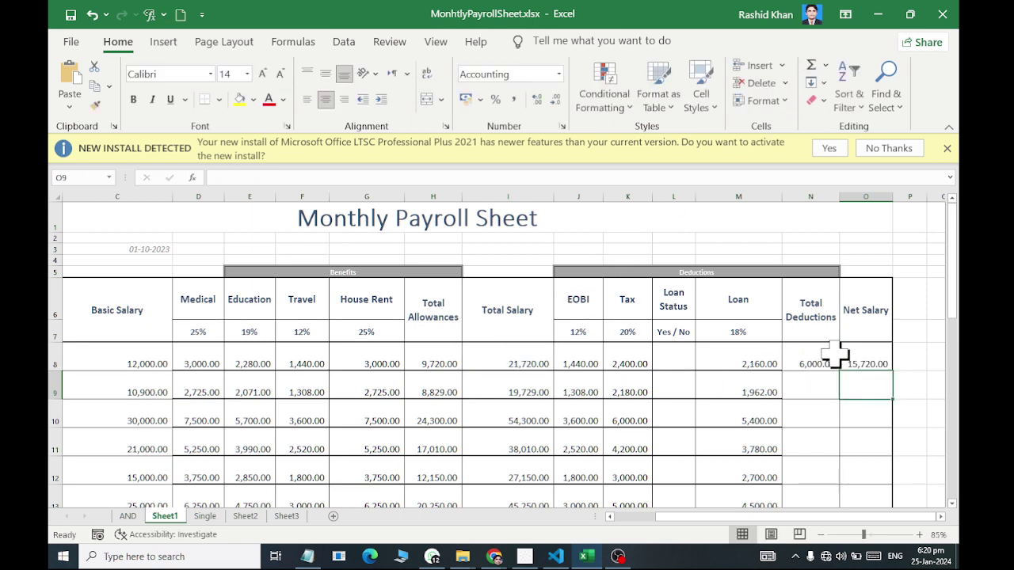
Copy the Total Deductions and Net Salary formulas down to every employee row
{"action": "left_click", "coordinate": [810, 354]}
{"action": "double_click", "coordinate": [840, 372]}
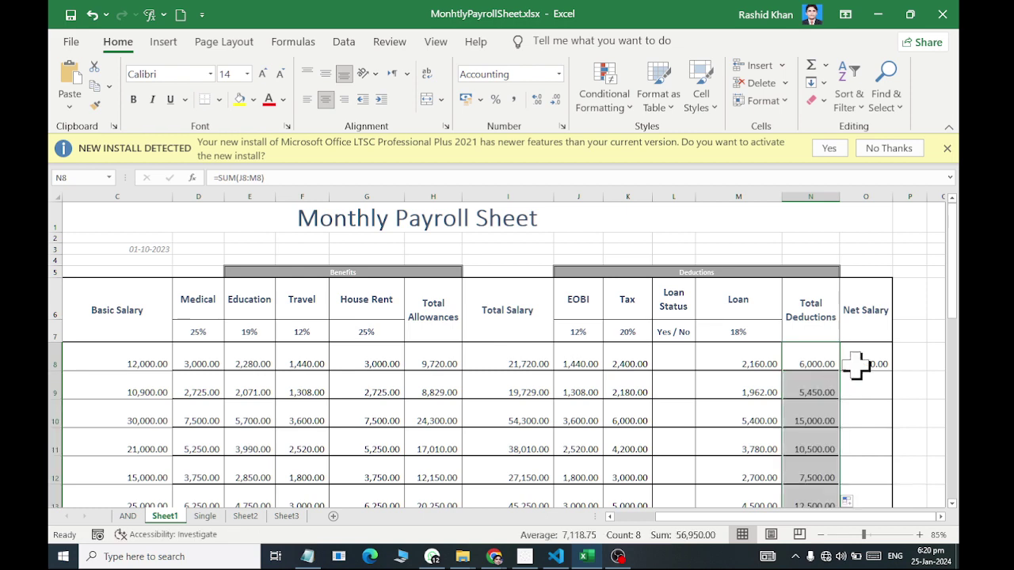
{"action": "left_click", "coordinate": [868, 363]}
{"action": "double_click", "coordinate": [894, 371]}
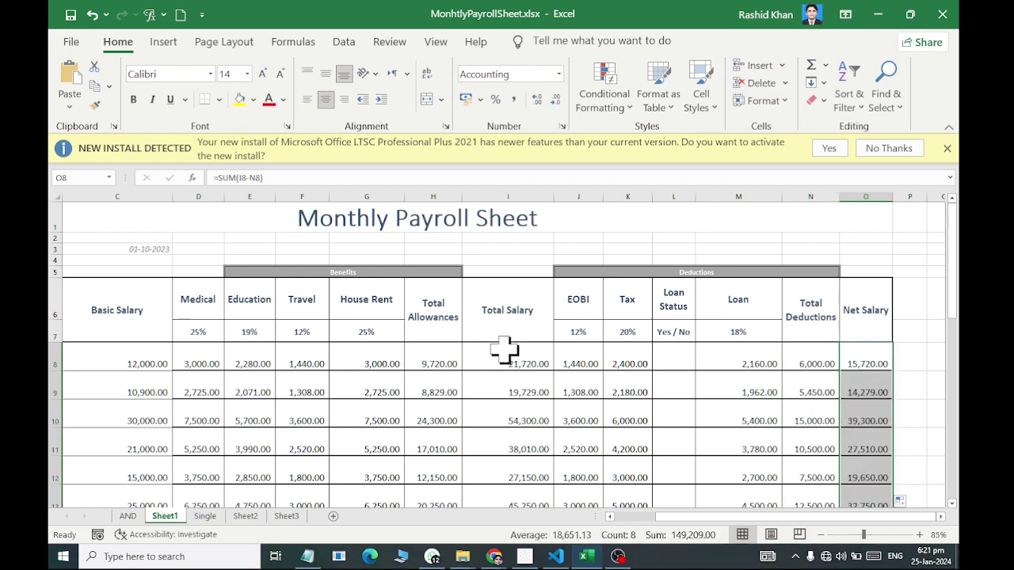
Narrow the Basic Salary column C and switch to the Single sheet
{"action": "left_click_drag", "start_coordinate": [198, 363], "coordinate": [79, 389]}
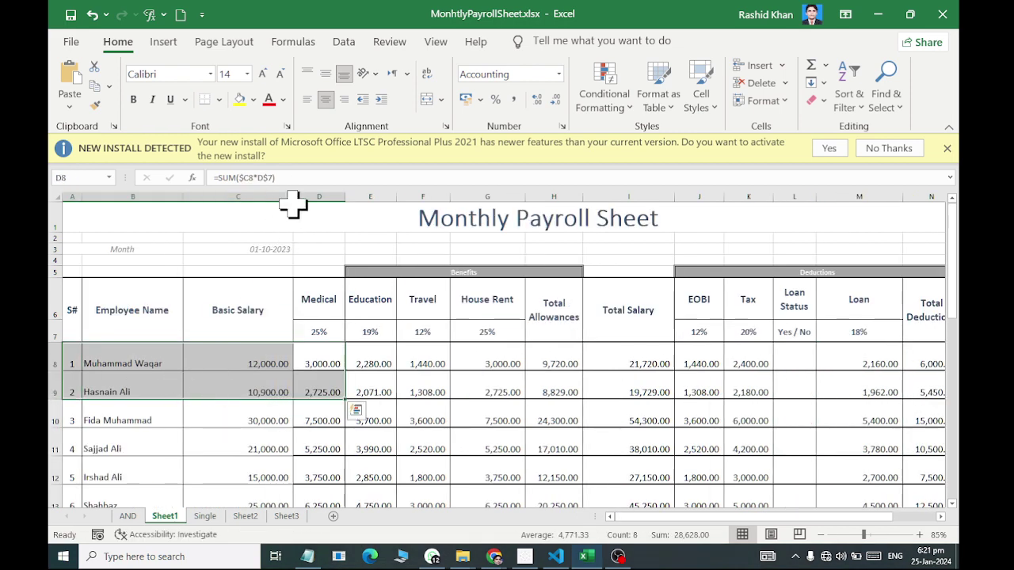
{"action": "left_click_drag", "start_coordinate": [293, 196], "coordinate": [267, 197]}
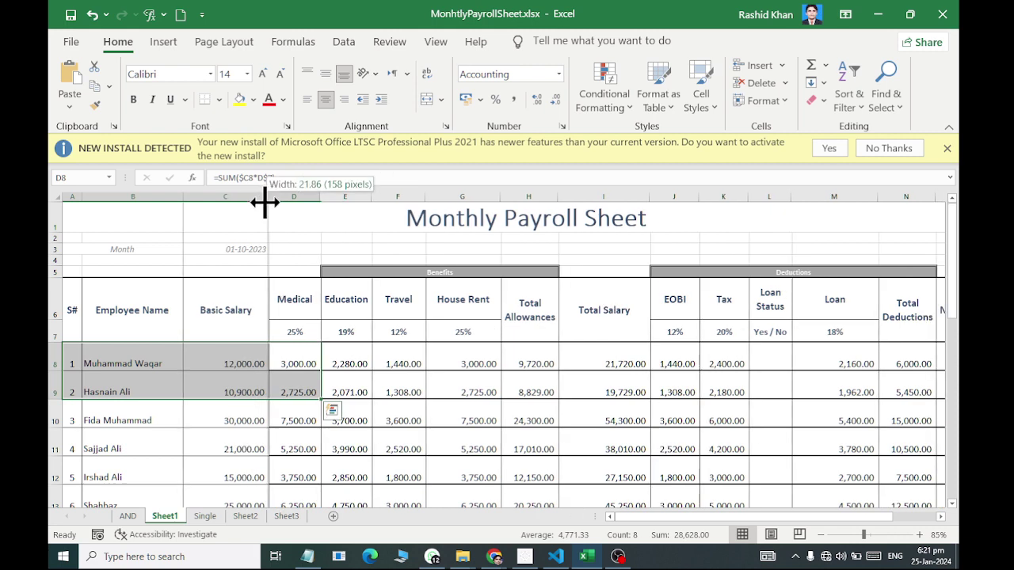
{"action": "left_click", "coordinate": [205, 516]}
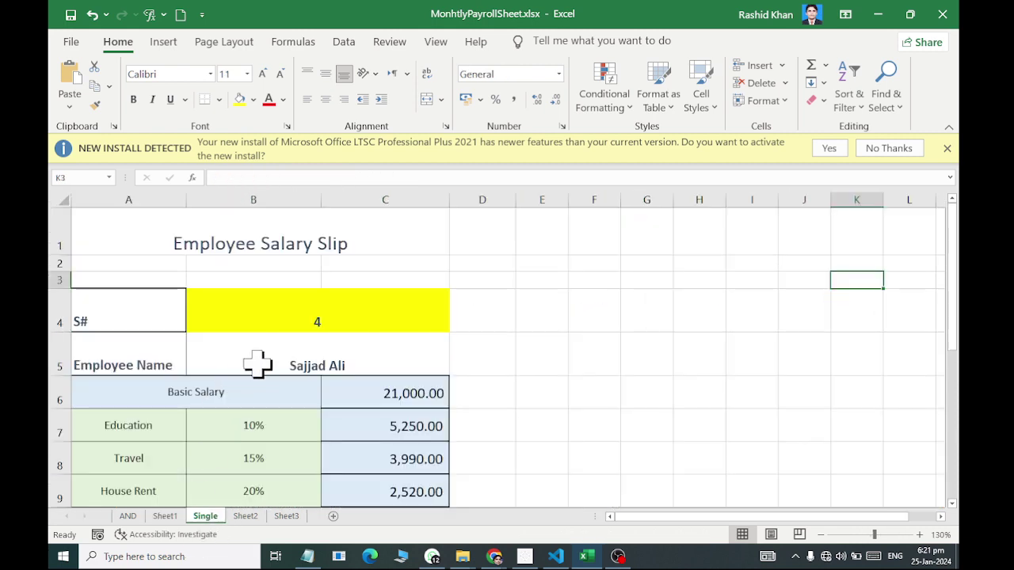
Compare the slip's Education, Travel and House Rent rates with the payroll sheet's Medical–House Rent headers
{"action": "scroll", "coordinate": [258, 363], "scroll_direction": "down", "scroll_amount": 1}
{"action": "scroll", "coordinate": [243, 369], "scroll_direction": "down", "scroll_amount": 3}
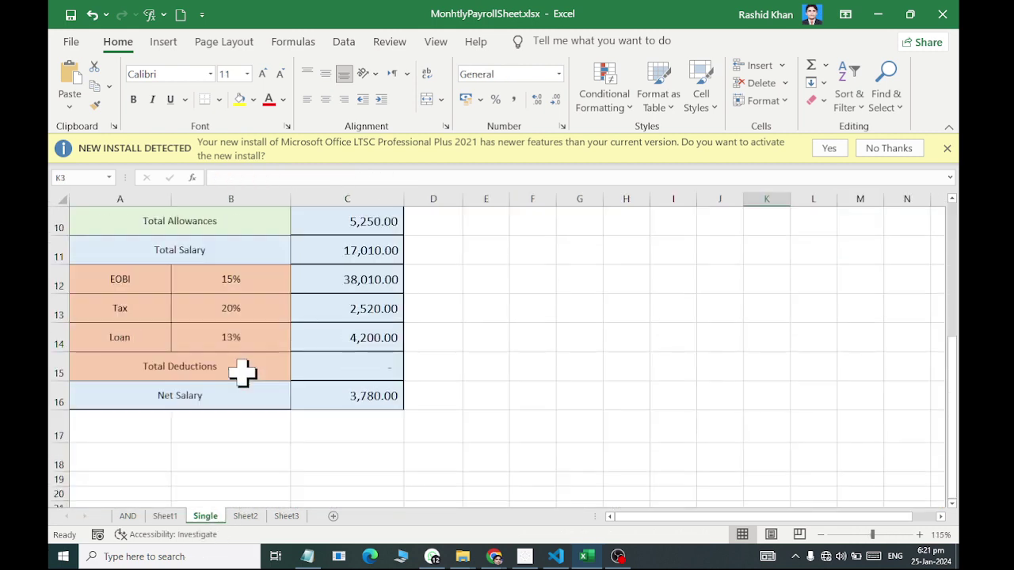
{"action": "scroll", "coordinate": [242, 374], "scroll_direction": "up", "scroll_amount": 2}
{"action": "left_click_drag", "start_coordinate": [114, 333], "coordinate": [235, 386]}
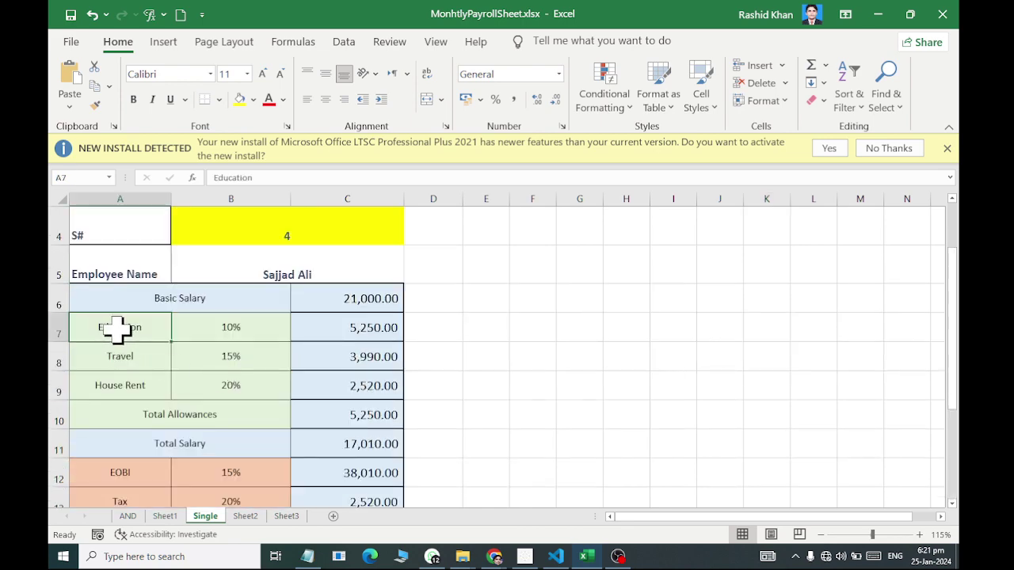
{"action": "left_click", "coordinate": [167, 516]}
{"action": "left_click_drag", "start_coordinate": [294, 299], "coordinate": [459, 296]}
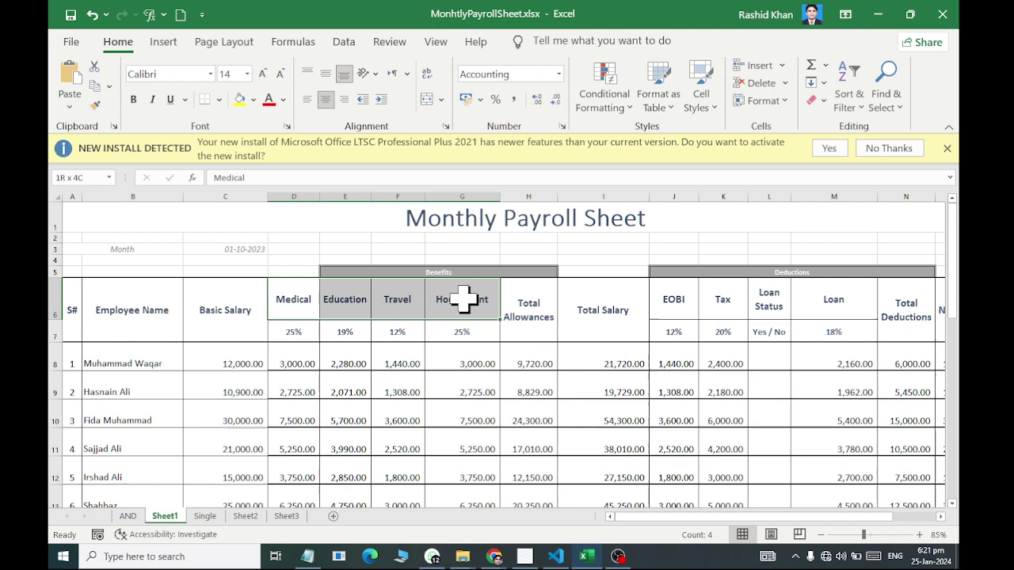
{"action": "left_click", "coordinate": [205, 516]}
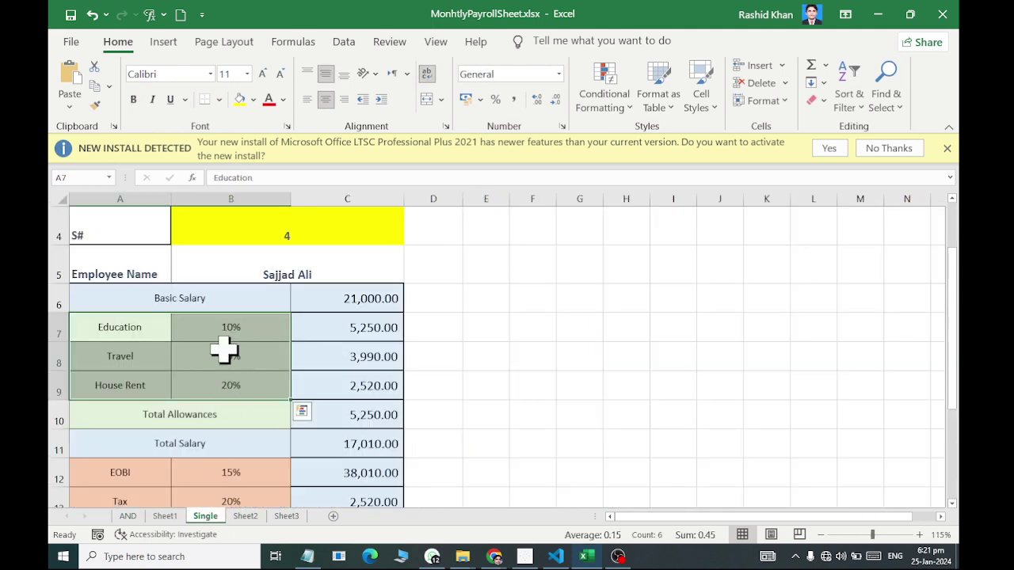
{"action": "left_click", "coordinate": [229, 388]}
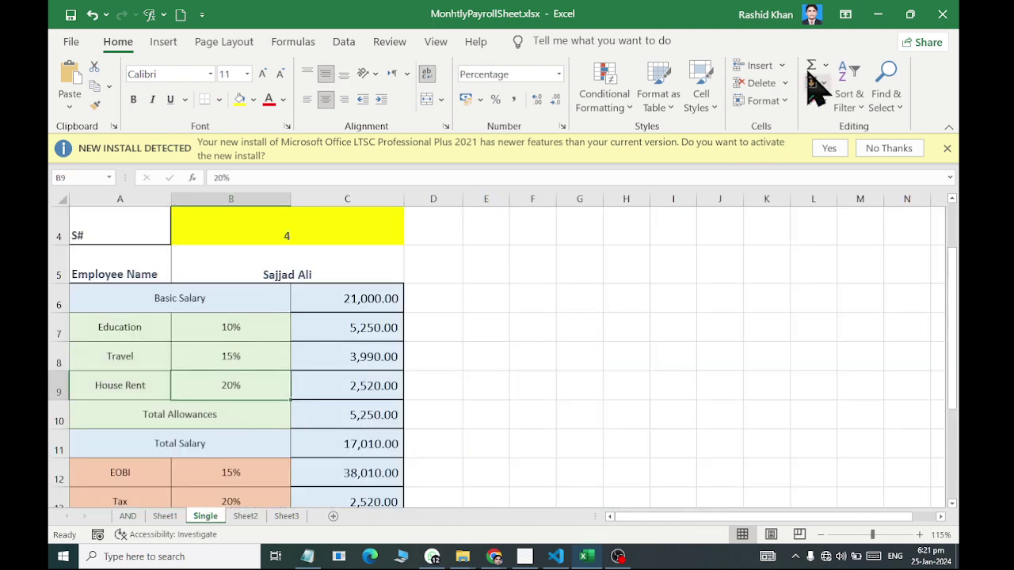
Insert a blank row above House Rent, undo it, then insert one above Total Allowances
{"action": "left_click", "coordinate": [780, 66]}
{"action": "left_click", "coordinate": [798, 117]}
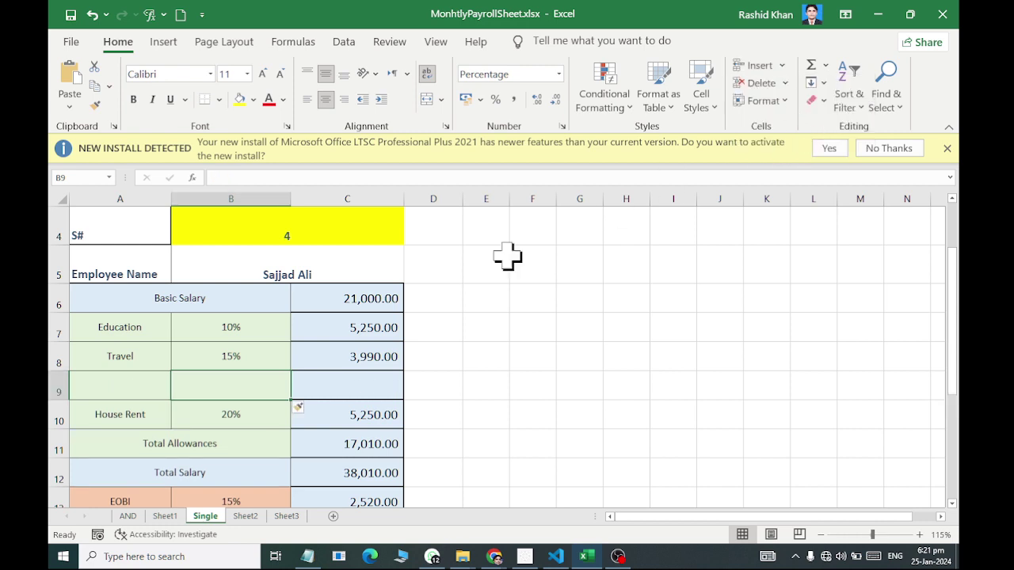
{"action": "key", "text": "ctrl+z"}
{"action": "left_click", "coordinate": [240, 424]}
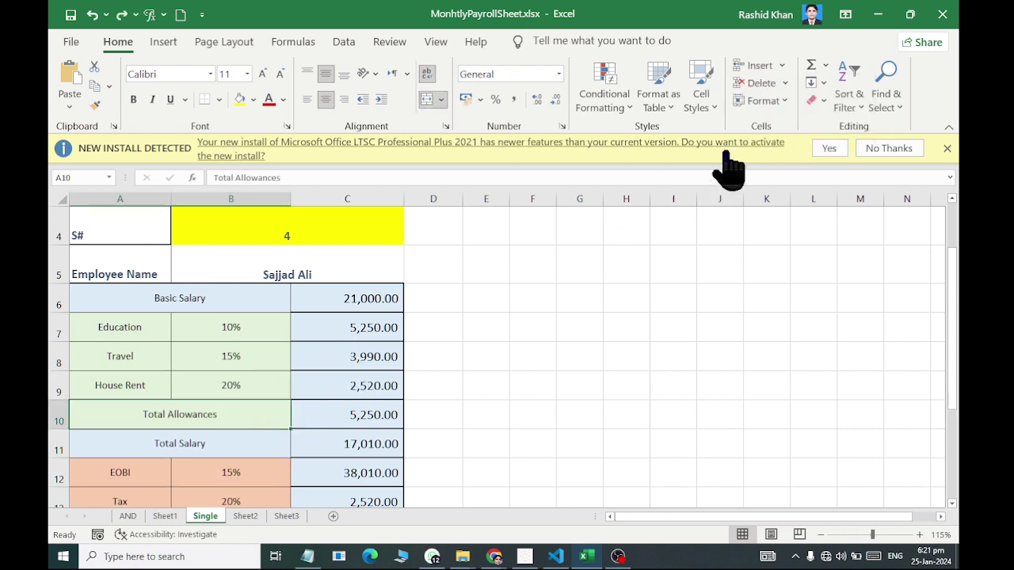
{"action": "left_click", "coordinate": [780, 66]}
{"action": "left_click", "coordinate": [793, 117]}
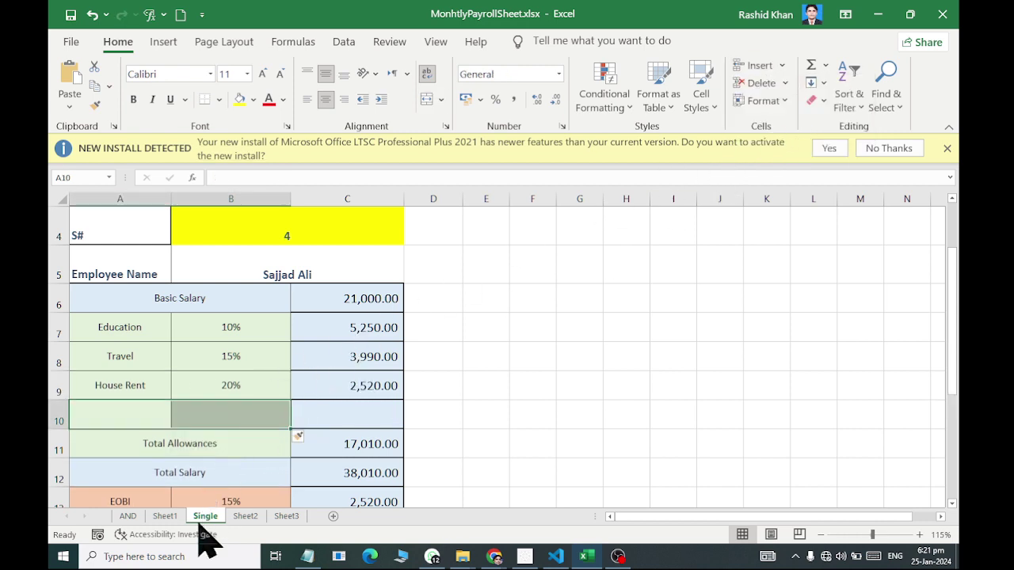
Review the payroll sheet's allowance headers from Medical through House Rent
{"action": "left_click", "coordinate": [165, 515]}
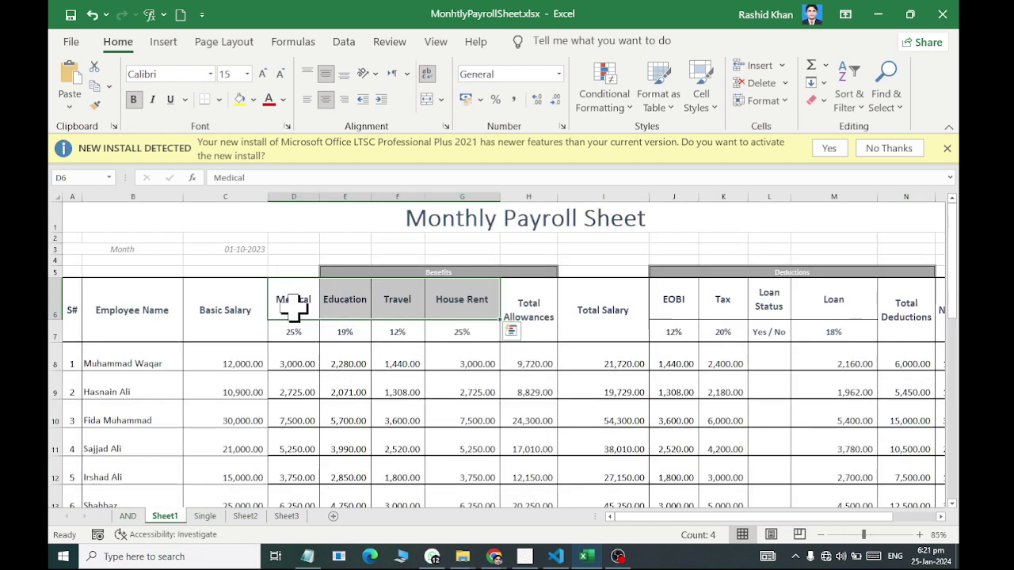
{"action": "left_click", "coordinate": [285, 301]}
{"action": "left_click", "coordinate": [345, 301]}
{"action": "left_click", "coordinate": [397, 301]}
{"action": "left_click", "coordinate": [466, 300]}
{"action": "left_click", "coordinate": [205, 516]}
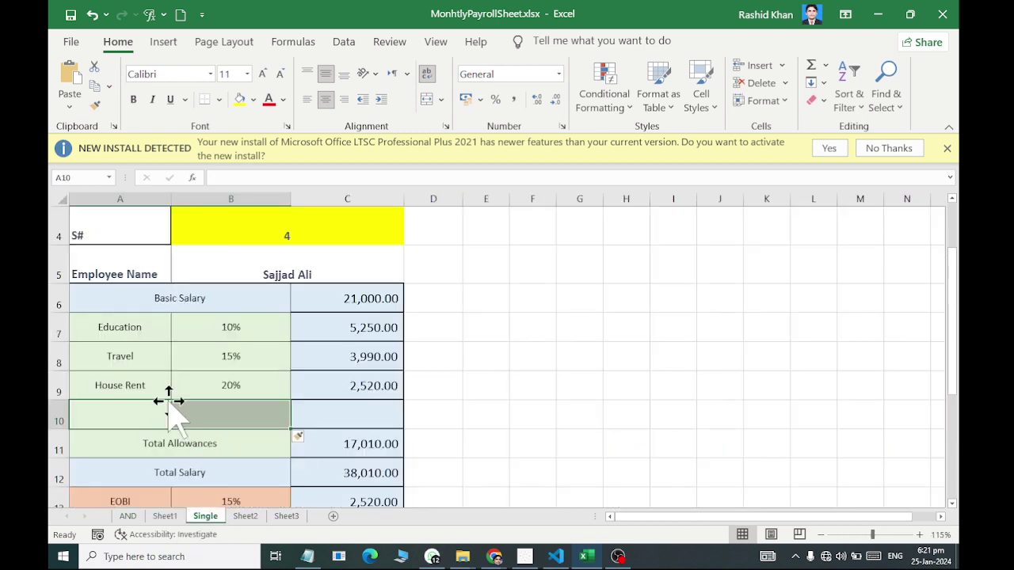
Undo the extra row and insert a new row labelled 'Medical' above Education
{"action": "left_click", "coordinate": [139, 331]}
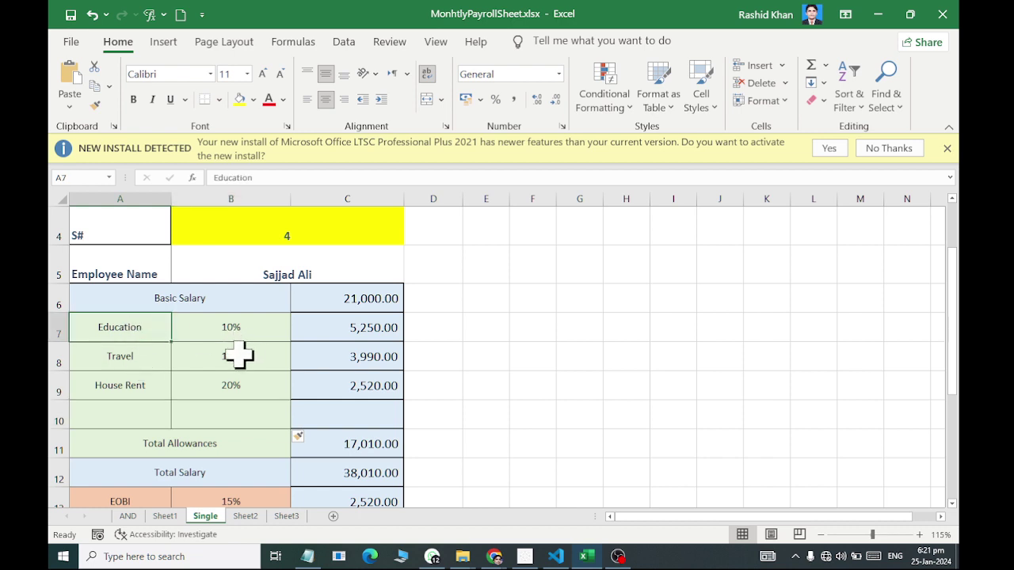
{"action": "key", "text": "ctrl+z"}
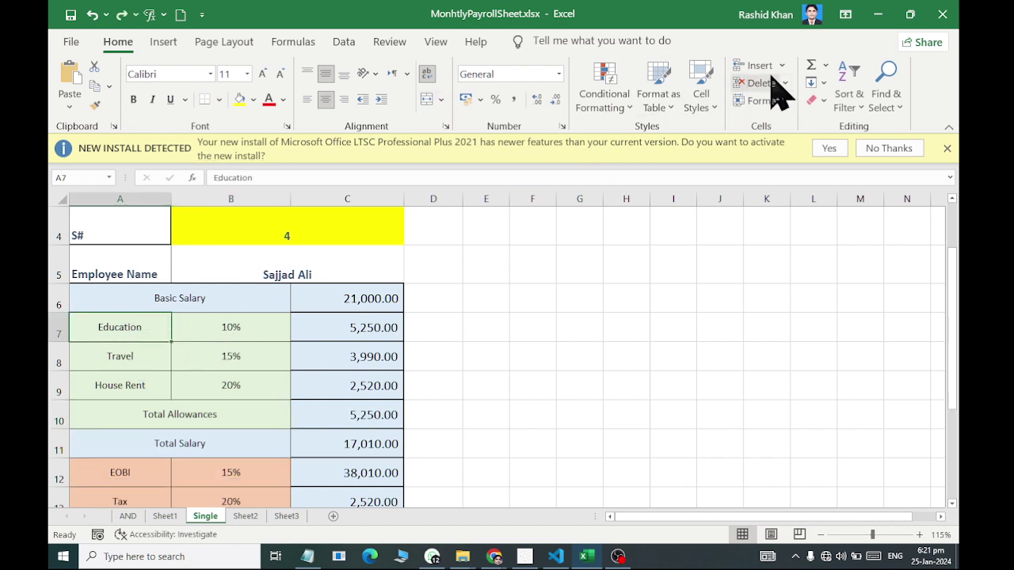
{"action": "left_click", "coordinate": [780, 65]}
{"action": "left_click", "coordinate": [792, 108]}
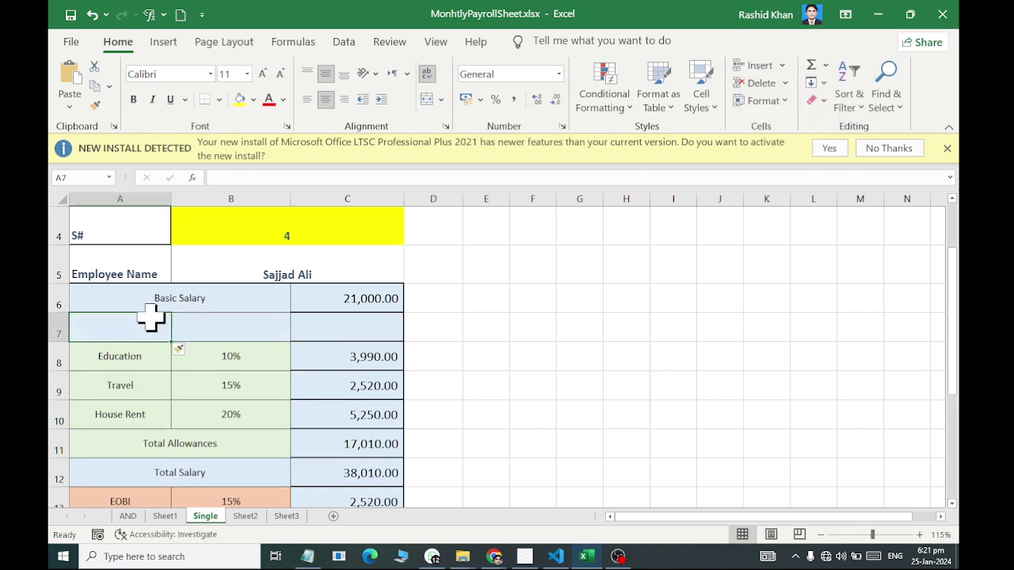
{"action": "type", "text": "Medica"}
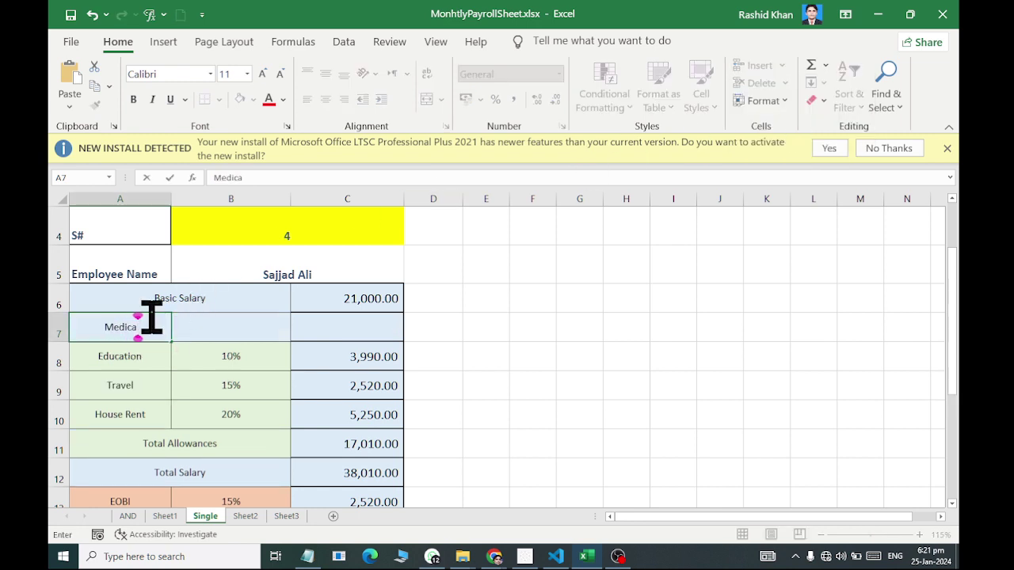
{"action": "type", "text": "l"}
{"action": "key", "text": "Return"}
Set the Medical percentage in B7 to 25%
{"action": "left_click", "coordinate": [165, 515]}
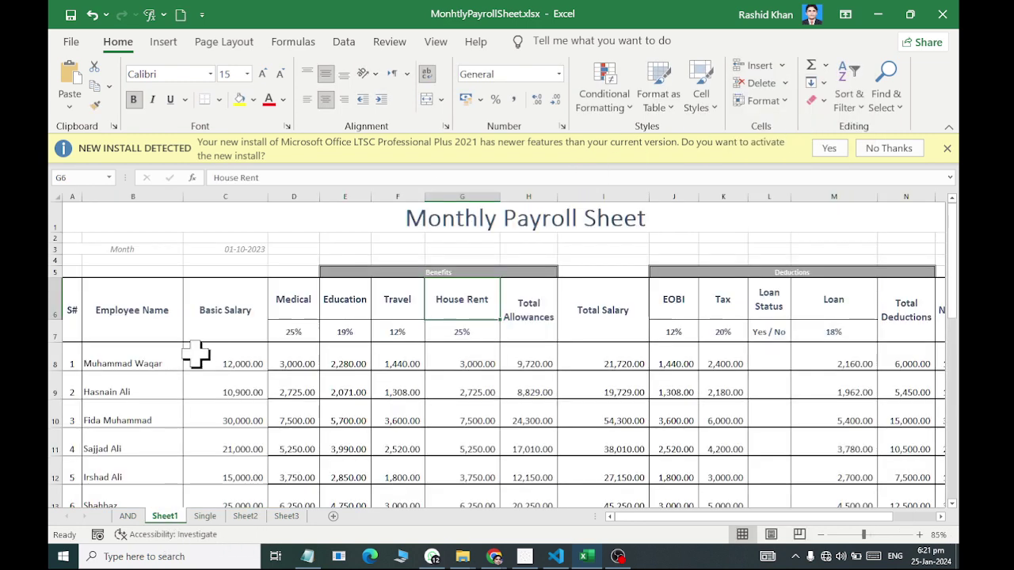
{"action": "left_click", "coordinate": [205, 516]}
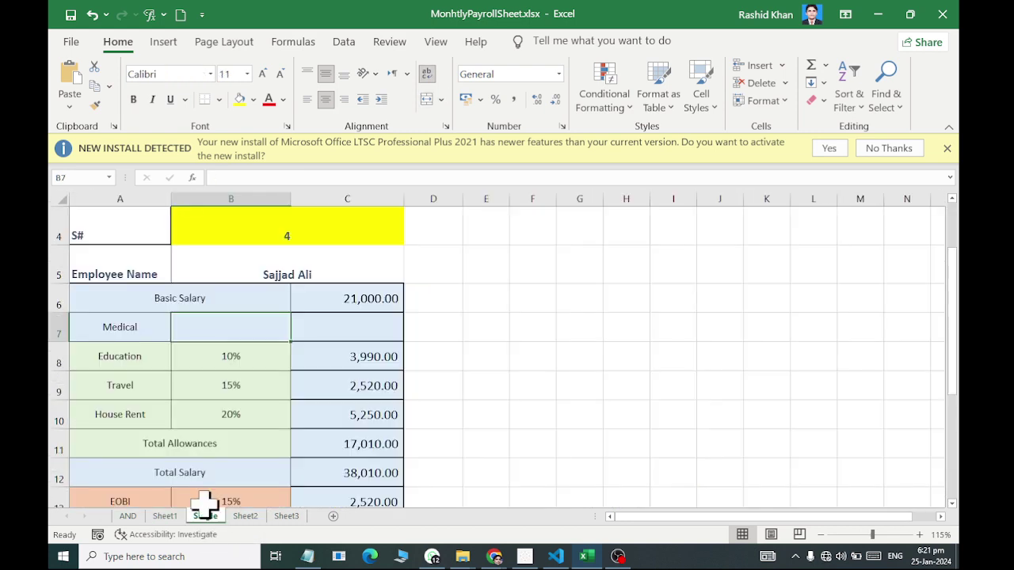
{"action": "left_click", "coordinate": [231, 327]}
{"action": "type", "text": "25%"}
{"action": "key", "text": "Return"}
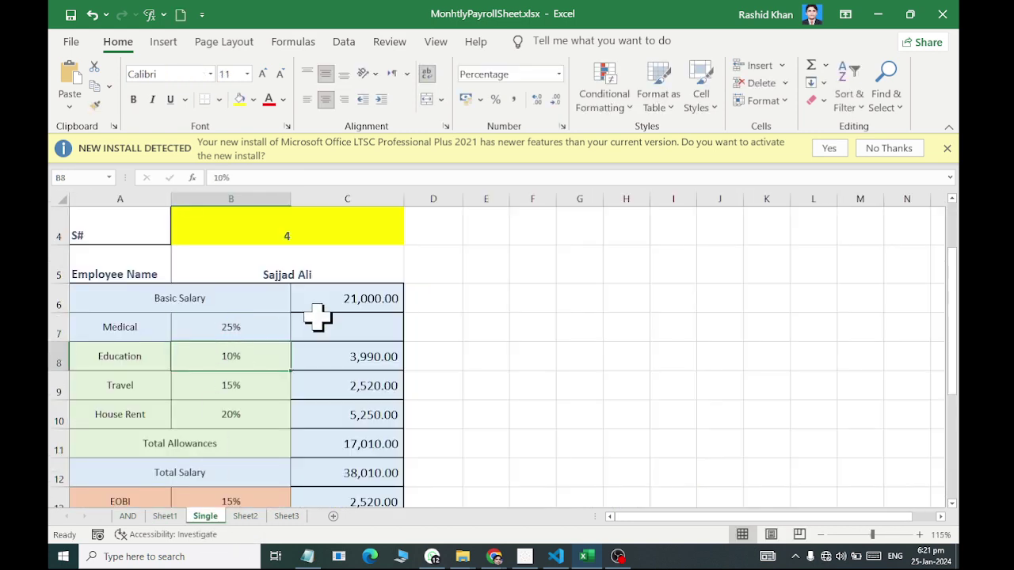
Check the slip's Total Allowances and Total Salary rows
{"action": "scroll", "coordinate": [309, 333], "scroll_direction": "down", "scroll_amount": 3}
{"action": "left_click", "coordinate": [237, 337]}
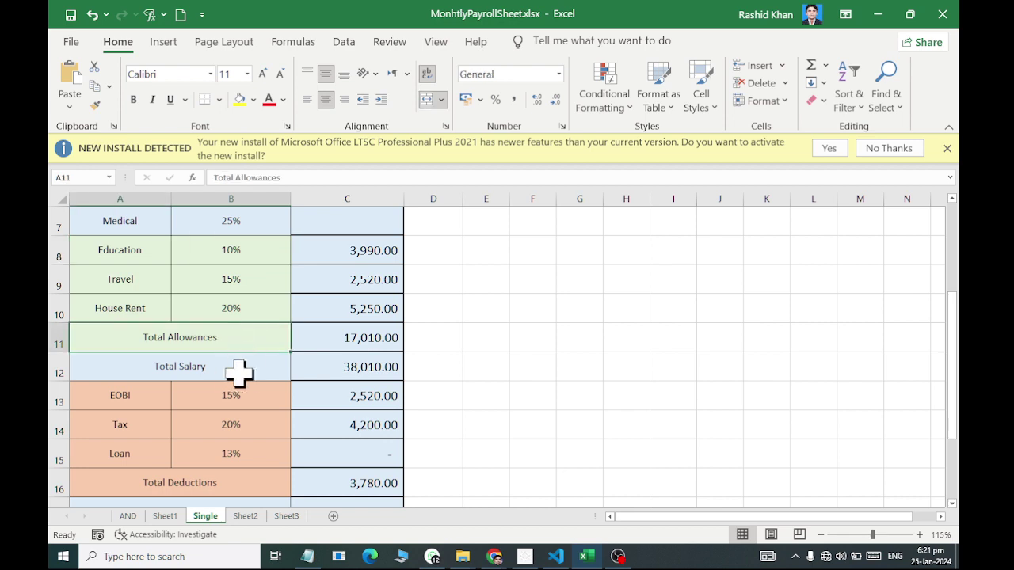
{"action": "left_click", "coordinate": [253, 373]}
{"action": "scroll", "coordinate": [254, 372], "scroll_direction": "down", "scroll_amount": 1}
Inspect the EOBI, Tax and Loan deduction formulas and headers on the payroll sheet
{"action": "left_click", "coordinate": [166, 516]}
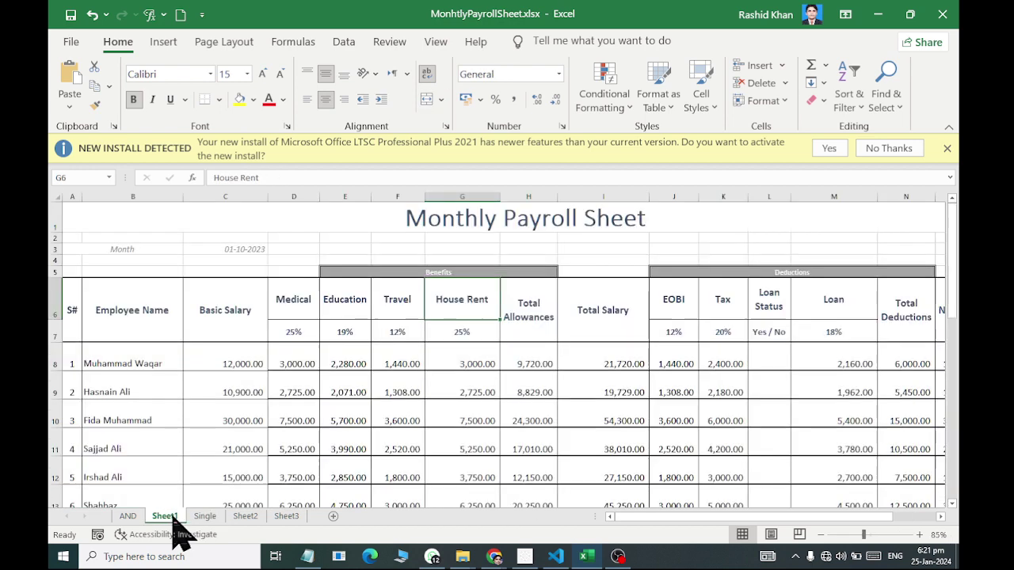
{"action": "left_click", "coordinate": [673, 369]}
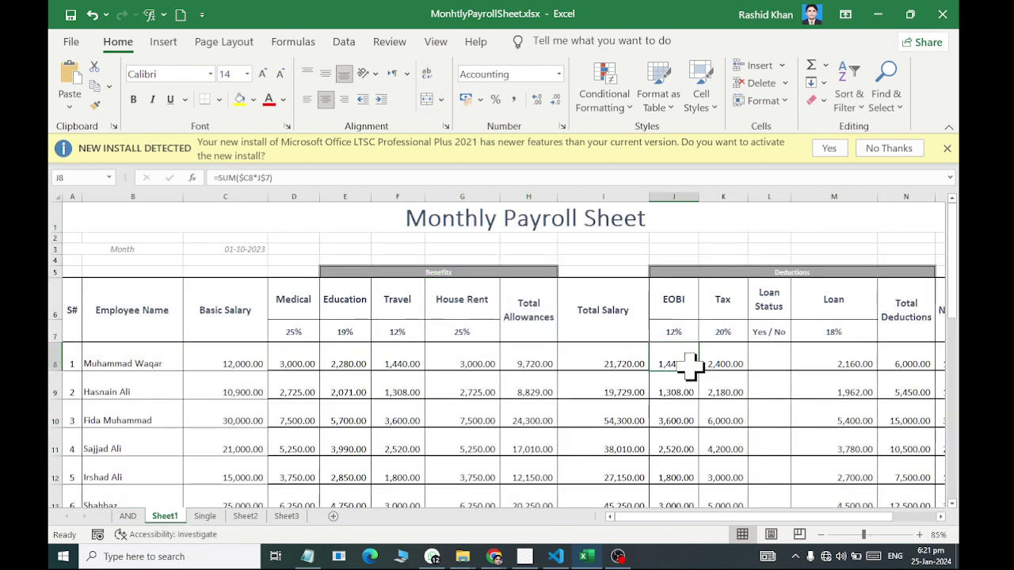
{"action": "left_click", "coordinate": [723, 366]}
{"action": "left_click", "coordinate": [840, 389]}
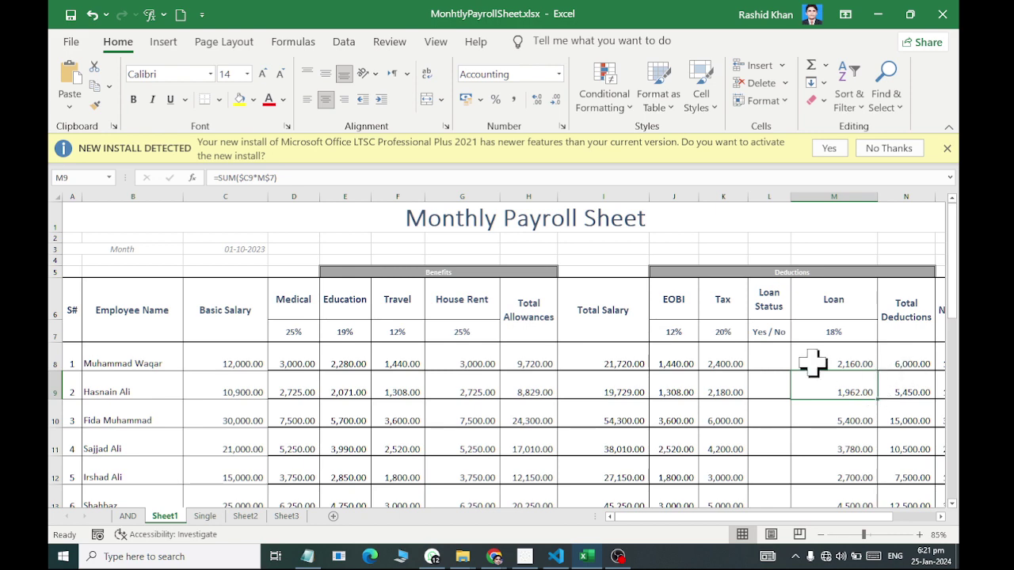
{"action": "left_click", "coordinate": [678, 299]}
{"action": "left_click", "coordinate": [723, 300]}
{"action": "left_click", "coordinate": [806, 300]}
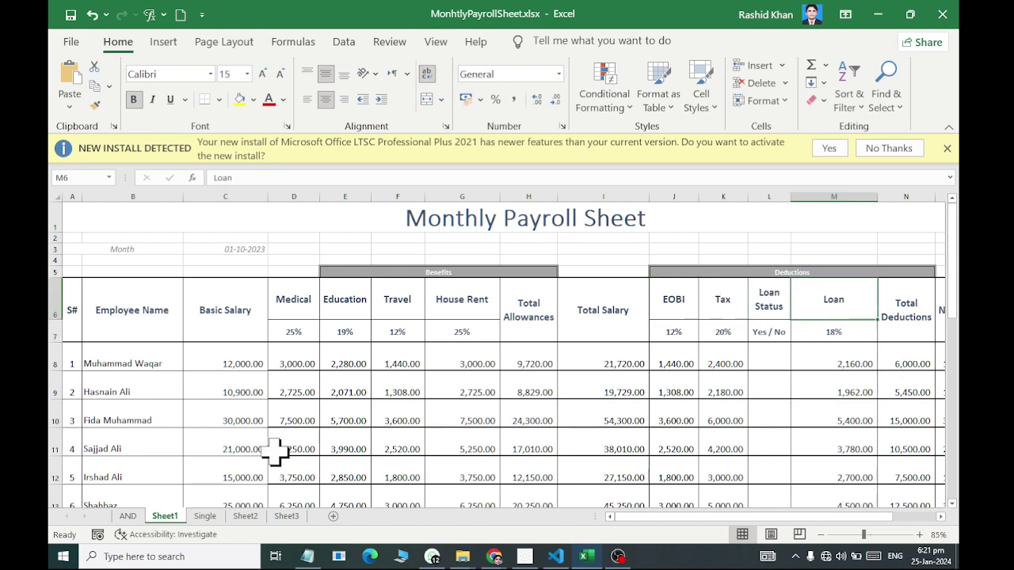
Check the slip's deduction labels, Total Deductions and Net Salary rows
{"action": "left_click", "coordinate": [205, 517]}
{"action": "left_click", "coordinate": [119, 305]}
{"action": "left_click", "coordinate": [120, 337]}
{"action": "left_click", "coordinate": [123, 365]}
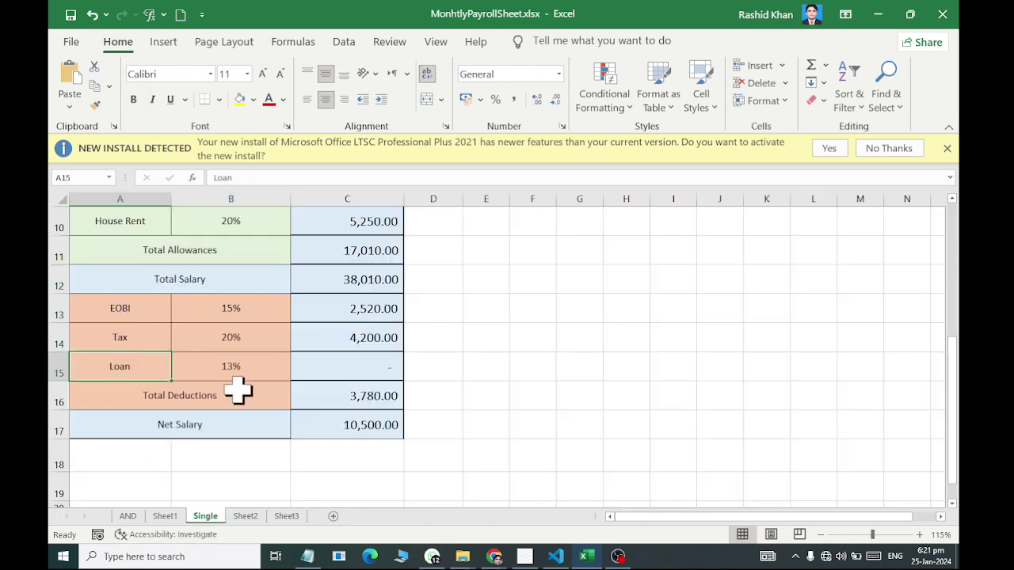
{"action": "left_click", "coordinate": [238, 392]}
{"action": "left_click", "coordinate": [351, 401]}
{"action": "left_click", "coordinate": [220, 423]}
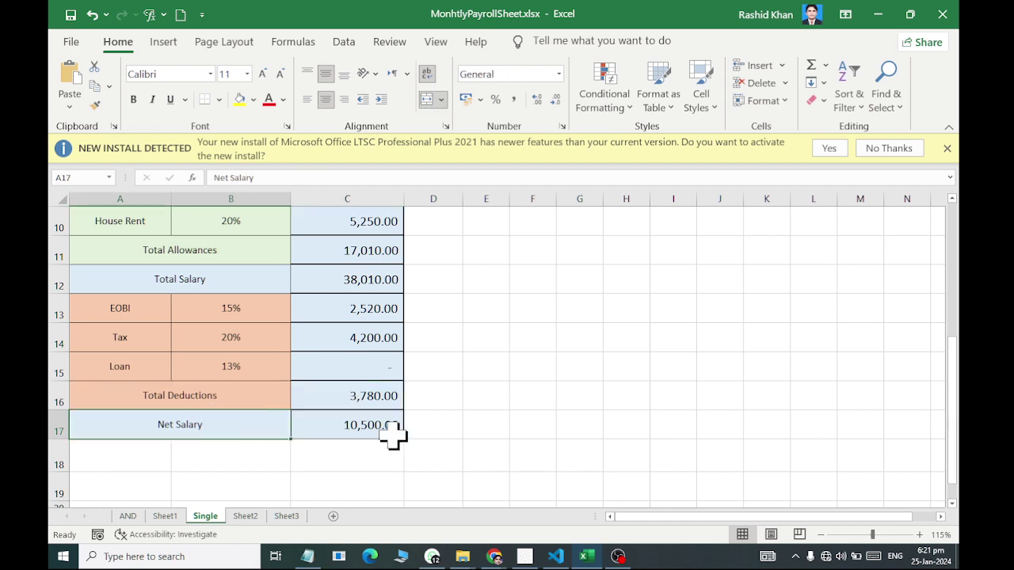
{"action": "scroll", "coordinate": [400, 437], "scroll_direction": "up", "scroll_amount": 3}
Clear the slip's column C amounts and the employee name formula in B5
{"action": "left_click_drag", "start_coordinate": [373, 369], "coordinate": [400, 465]}
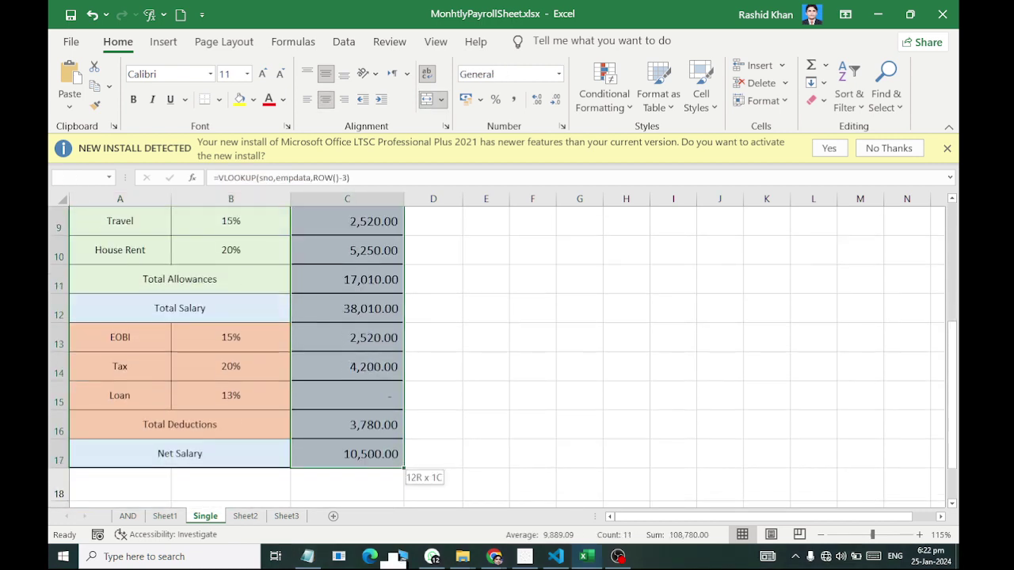
{"action": "key", "text": "Delete"}
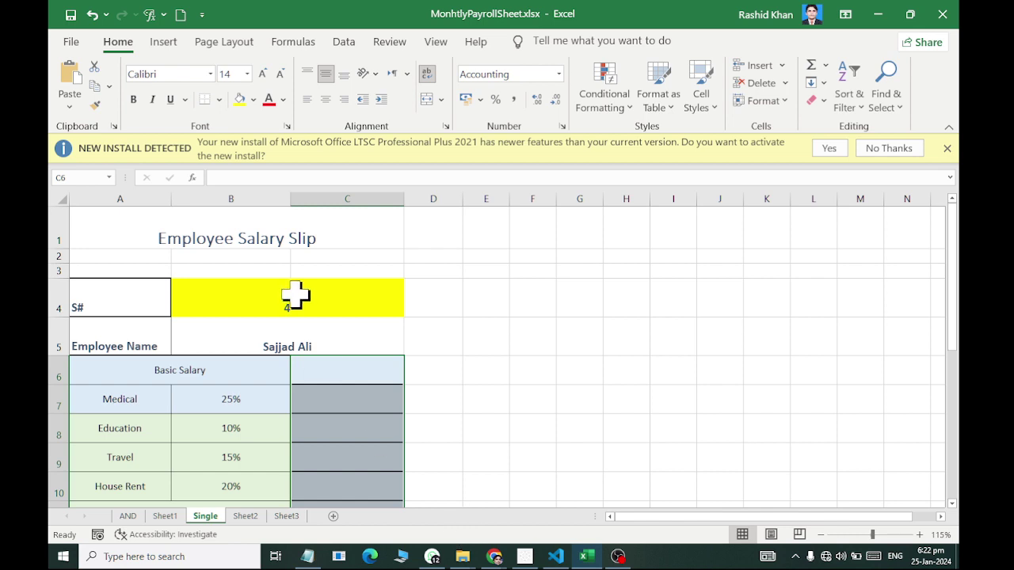
{"action": "left_click", "coordinate": [291, 290]}
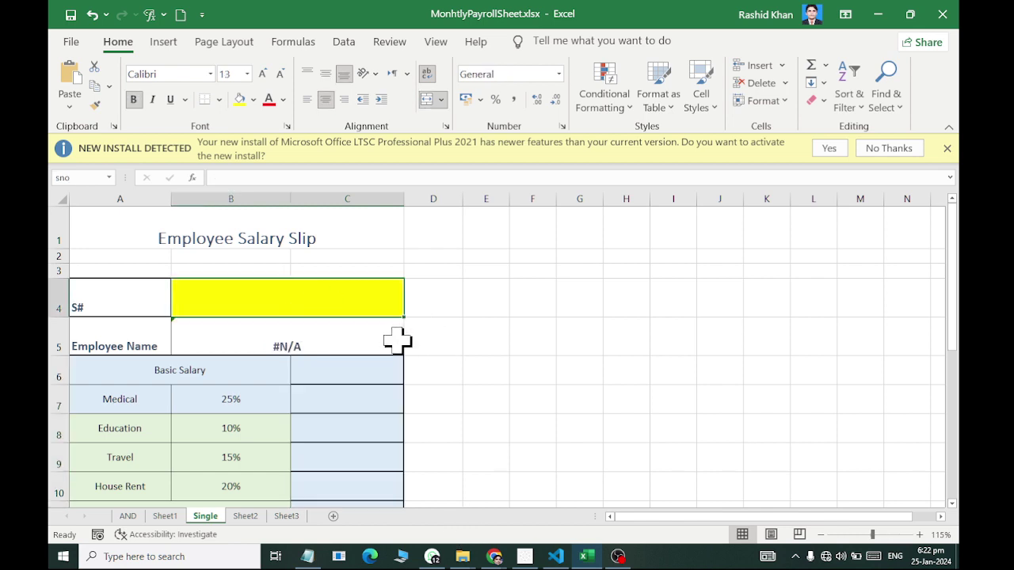
{"action": "left_click", "coordinate": [200, 228]}
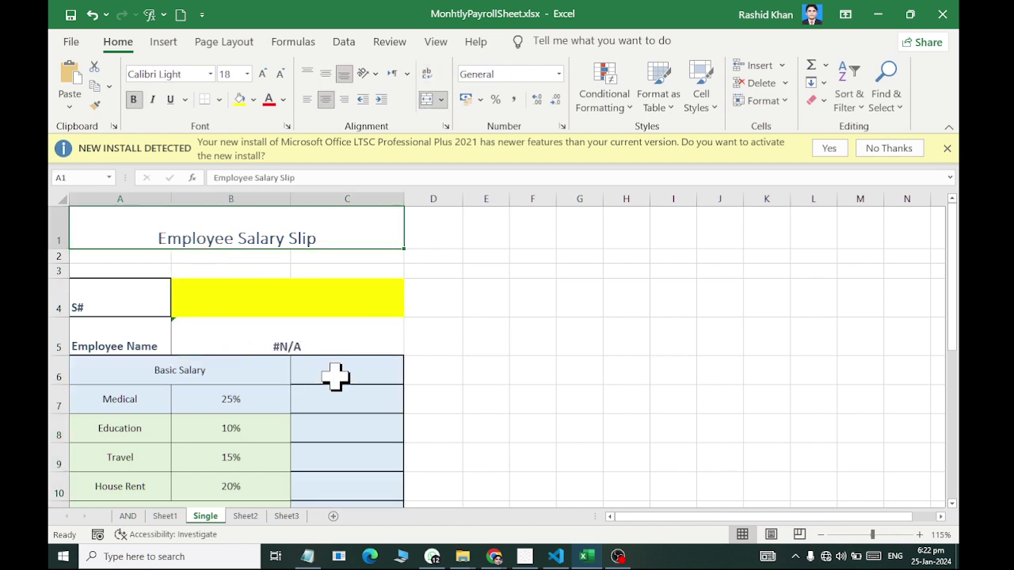
{"action": "left_click", "coordinate": [290, 334]}
{"action": "key", "text": "Delete"}
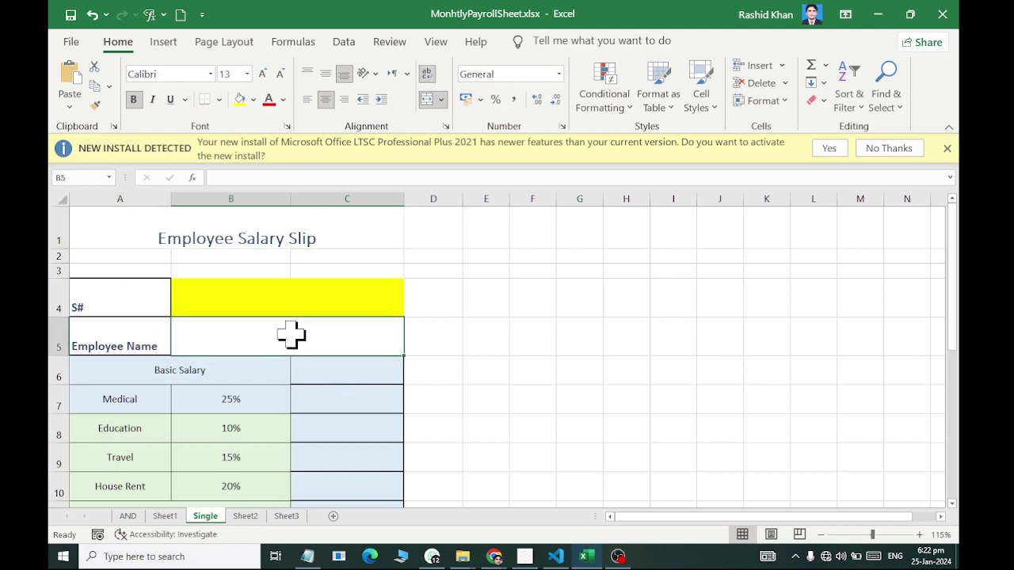
{"action": "left_click", "coordinate": [307, 459]}
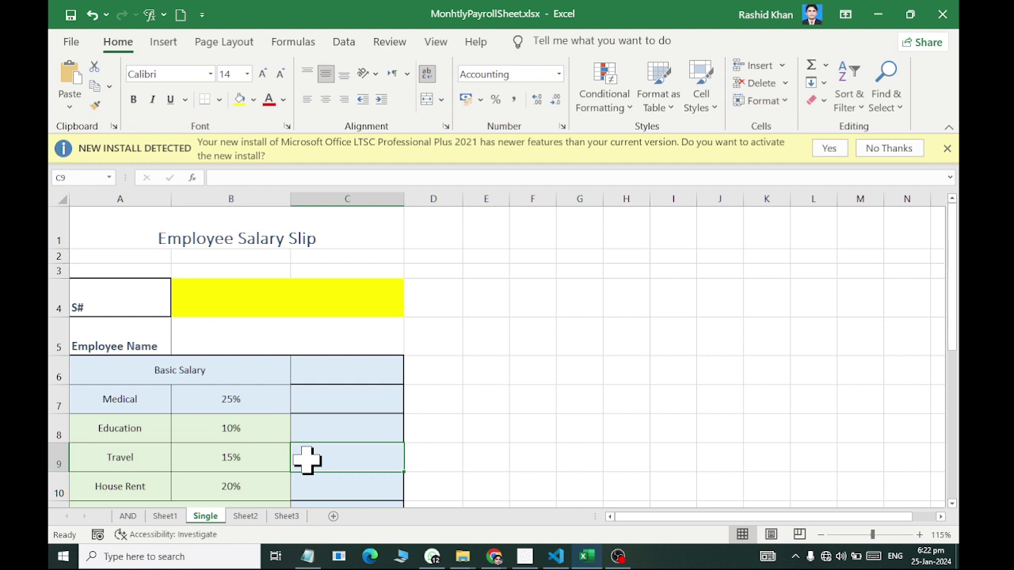
Check the payroll sheet's S# values in column A, then reselect the slip's S# cell
{"action": "left_click", "coordinate": [166, 517]}
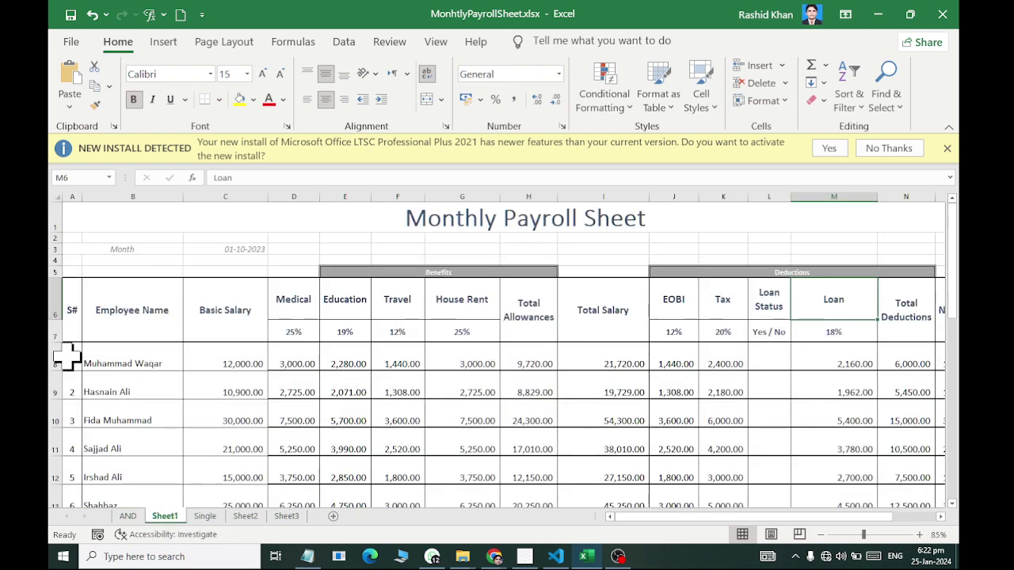
{"action": "left_click_drag", "start_coordinate": [67, 358], "coordinate": [66, 501]}
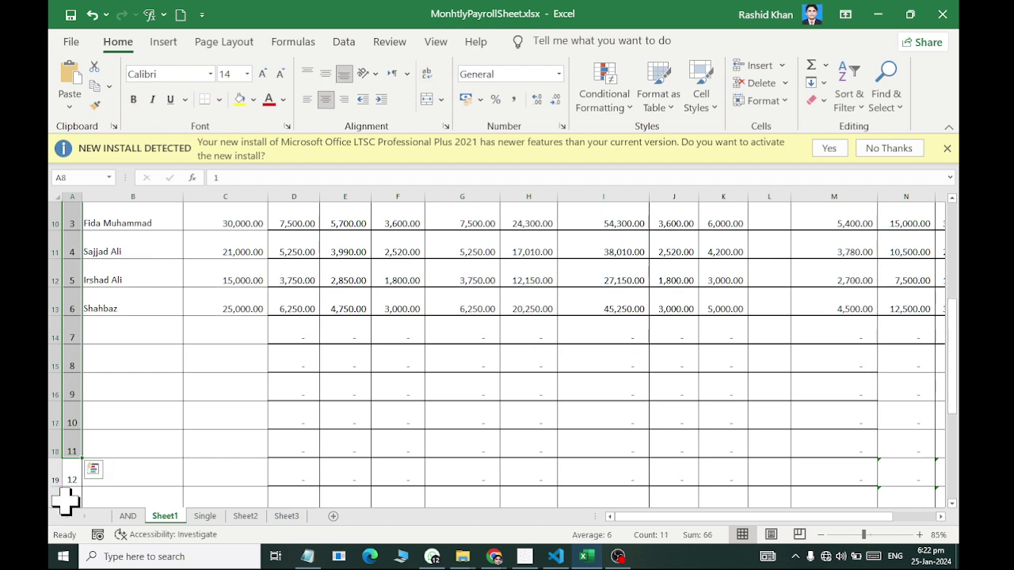
{"action": "left_click", "coordinate": [205, 516]}
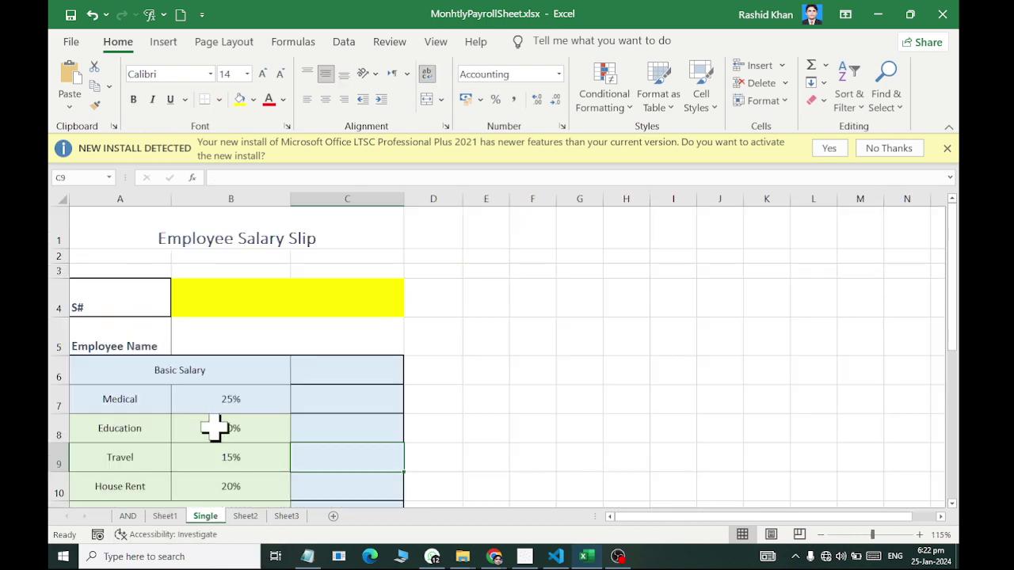
{"action": "left_click", "coordinate": [289, 306]}
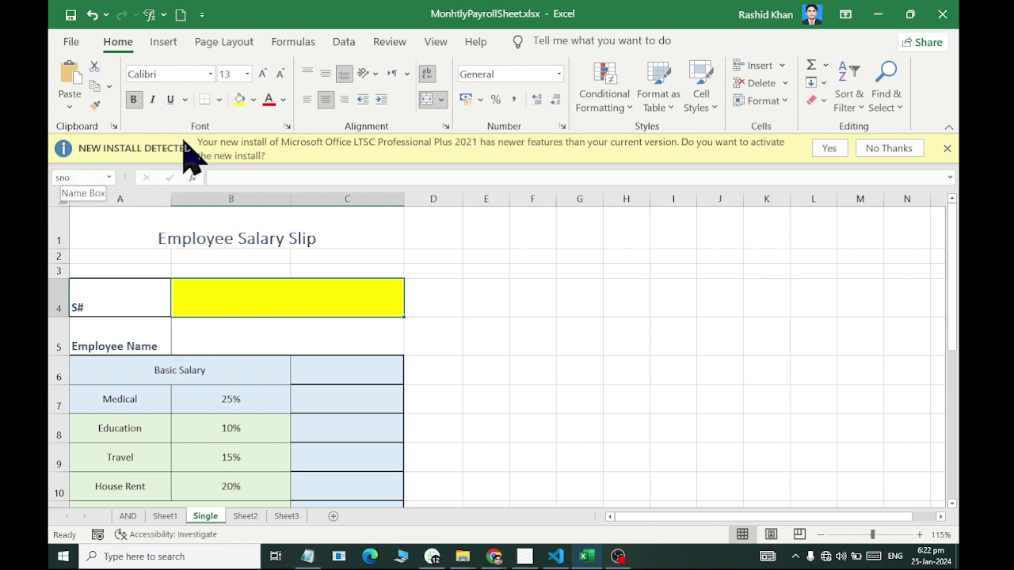
Delete the old sno name in the Name Manager
{"action": "left_click", "coordinate": [310, 43]}
{"action": "left_click", "coordinate": [424, 86]}
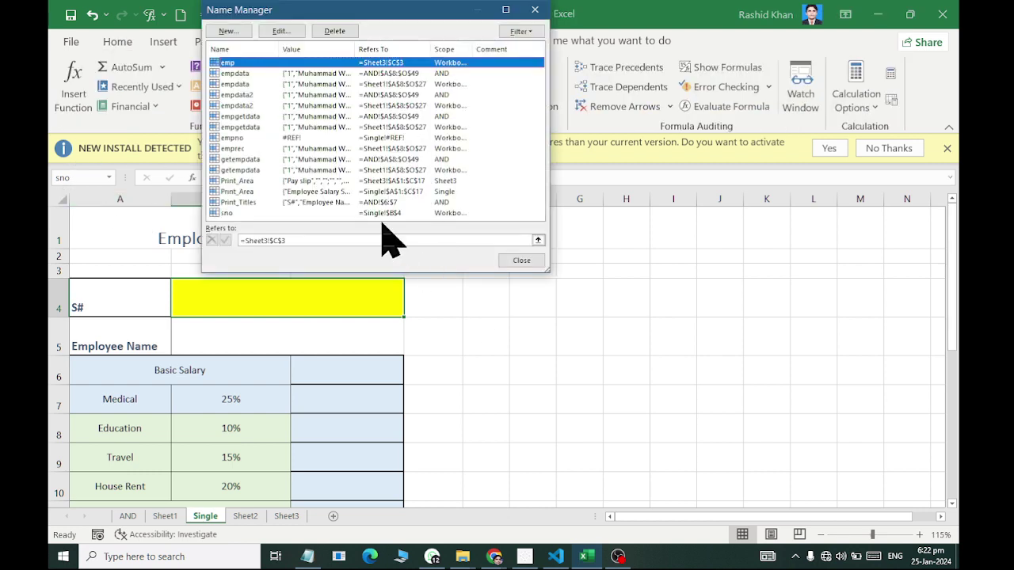
{"action": "left_click", "coordinate": [295, 127]}
{"action": "key", "text": "End"}
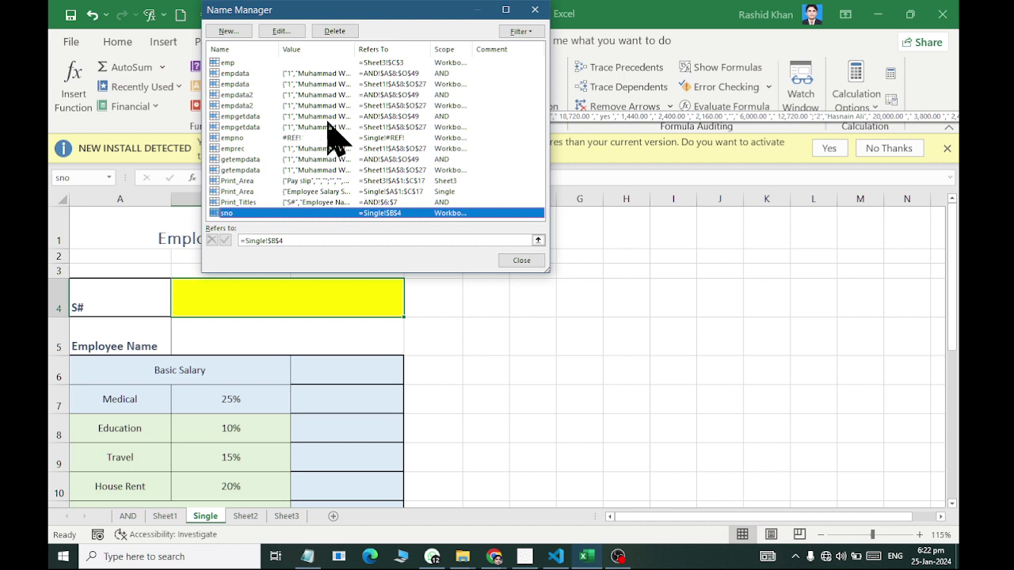
{"action": "left_click", "coordinate": [334, 31]}
{"action": "left_click", "coordinate": [484, 314]}
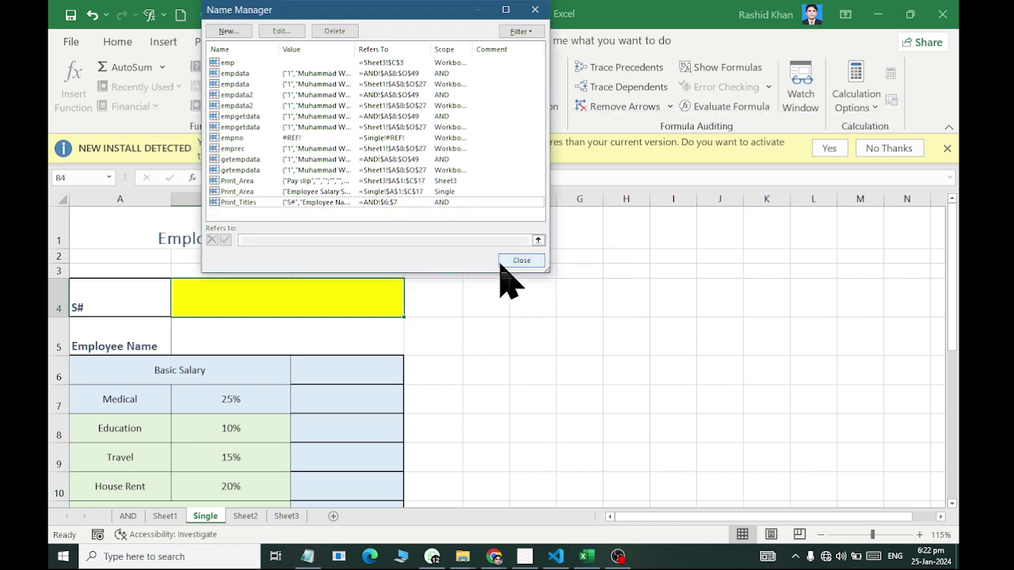
{"action": "left_click", "coordinate": [516, 262]}
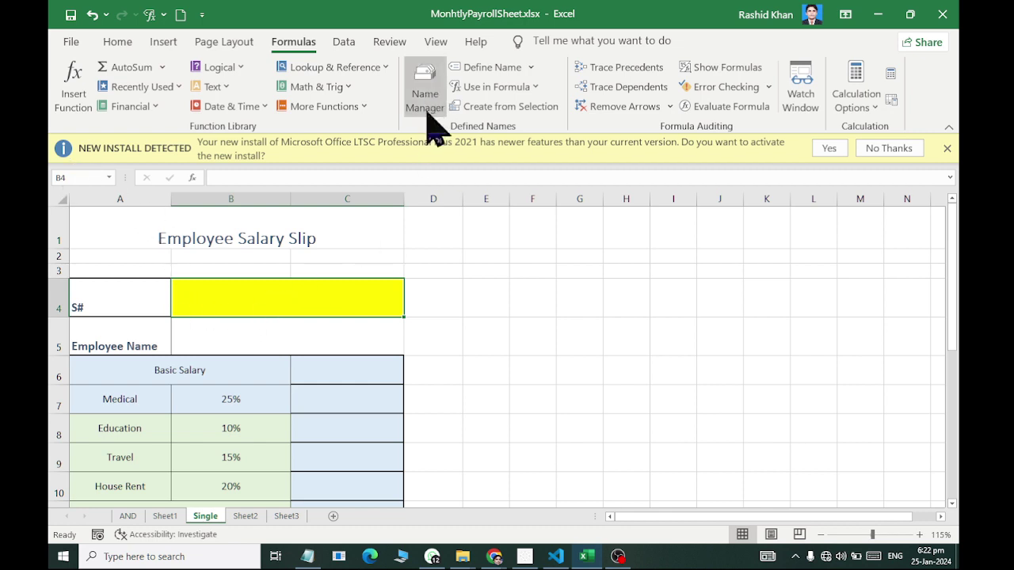
Define the name sno for Single!B4 with Workbook scope
{"action": "left_click", "coordinate": [492, 69]}
{"action": "type", "text": "sno"}
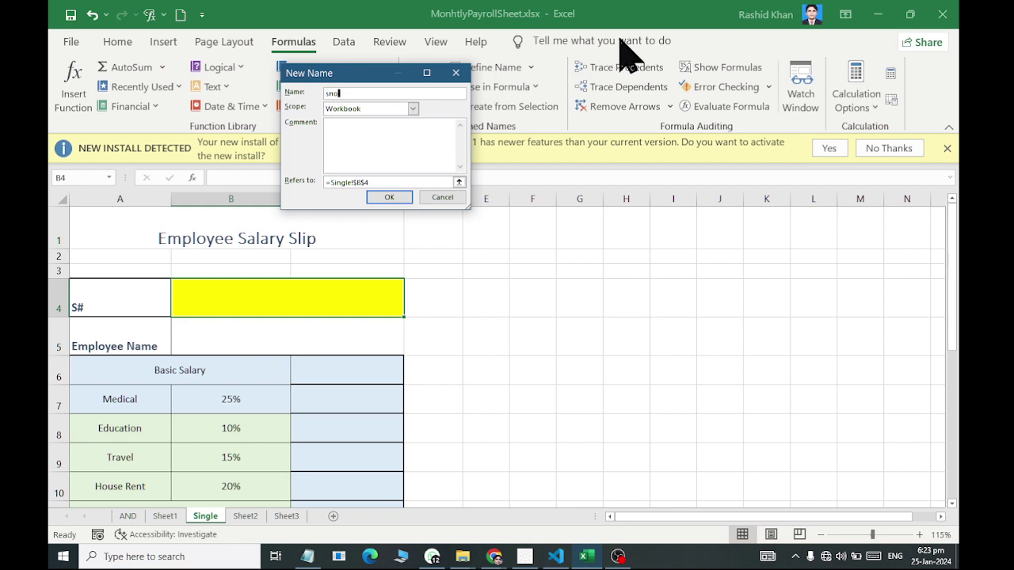
{"action": "key", "text": "Return"}
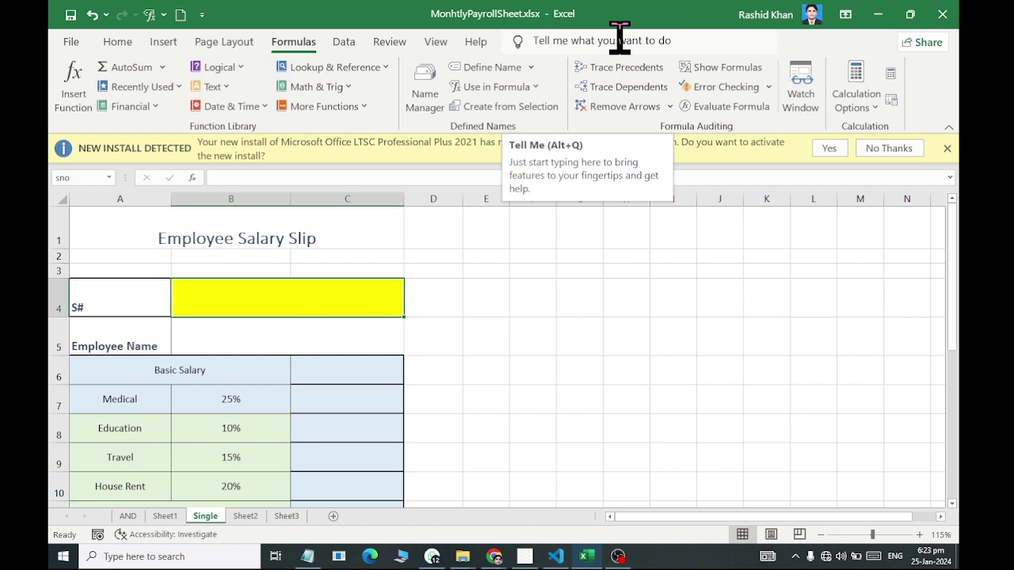
{"action": "scroll", "coordinate": [554, 87], "scroll_direction": "up", "scroll_amount": 1}
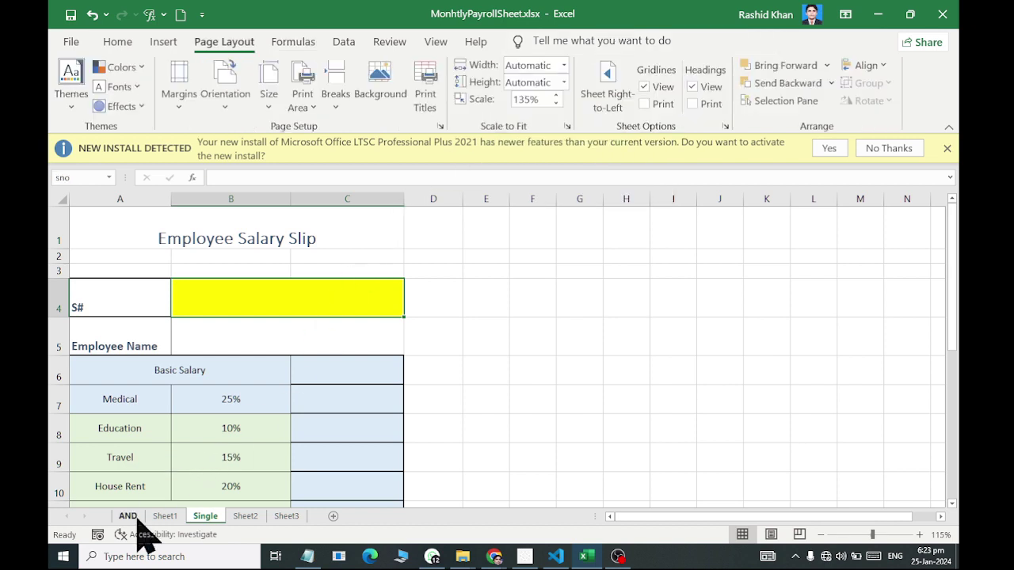
Enter 1 in the slip's yellow S# cell B4
{"action": "left_click", "coordinate": [165, 516]}
{"action": "left_click", "coordinate": [70, 359]}
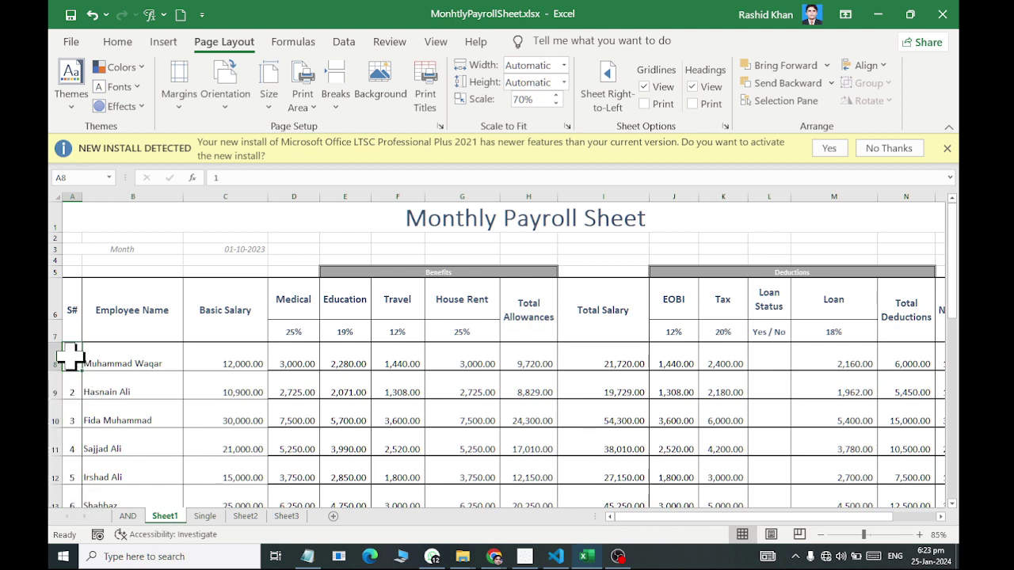
{"action": "left_click", "coordinate": [206, 516]}
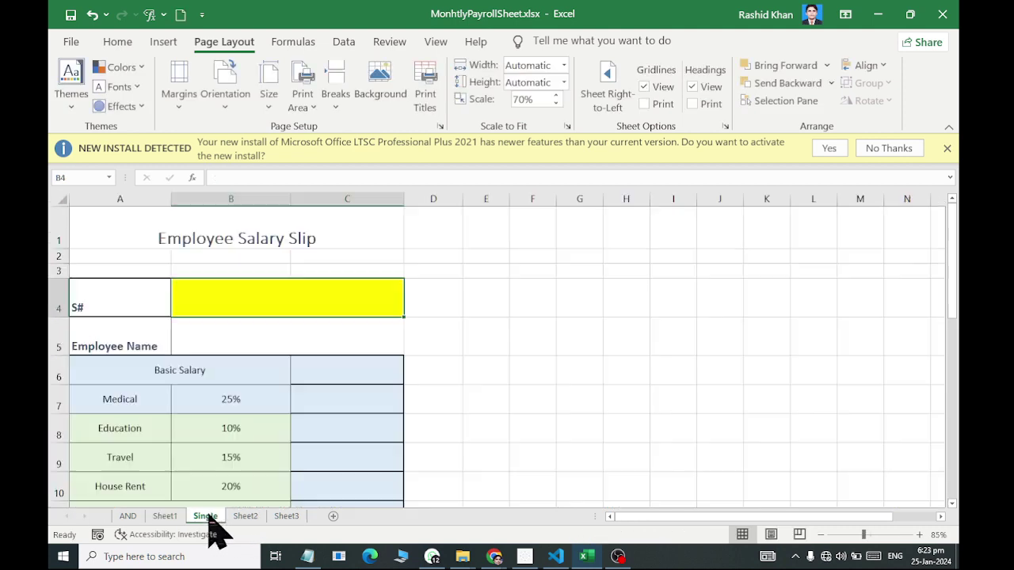
{"action": "left_click", "coordinate": [240, 298]}
{"action": "type", "text": "1"}
{"action": "left_click", "coordinate": [337, 379]}
{"action": "left_click", "coordinate": [331, 335]}
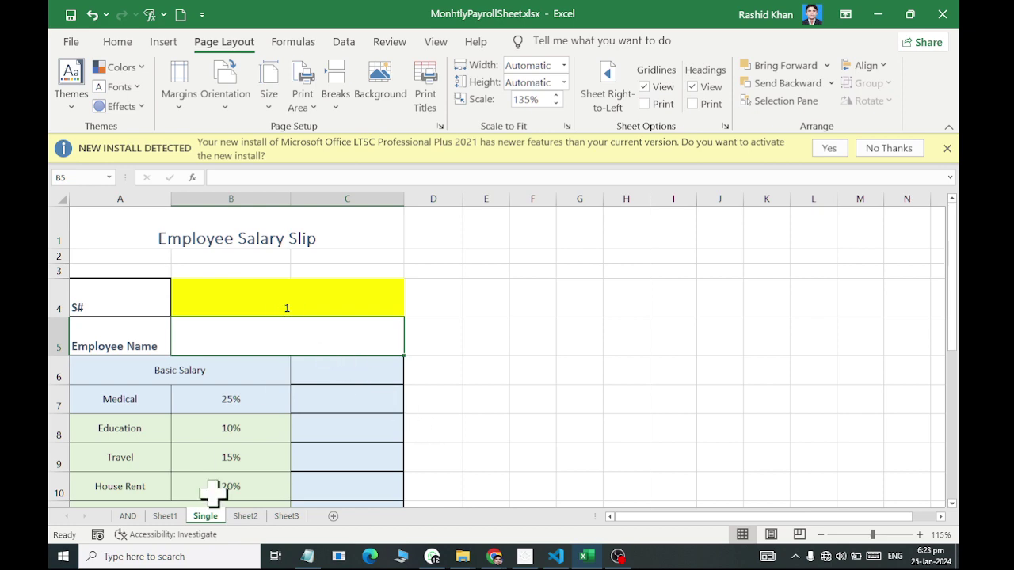
Name the payroll range Sheet1!A8:O27 'dataemp' and return to the Single sheet
{"action": "left_click", "coordinate": [164, 515]}
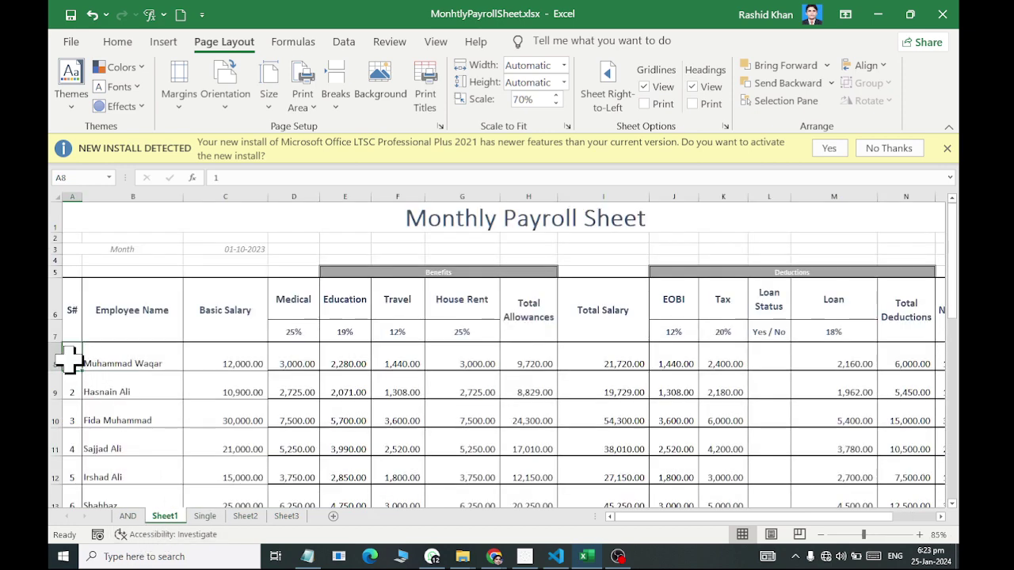
{"action": "mouse_move", "coordinate": [79, 364]}
{"action": "left_mouse_down"}
{"action": "mouse_move", "coordinate": [797, 377]}
{"action": "mouse_move", "coordinate": [834, 529]}
{"action": "mouse_move", "coordinate": [837, 476]}
{"action": "left_mouse_up"}
{"action": "scroll", "coordinate": [641, 380], "scroll_direction": "up", "scroll_amount": 5}
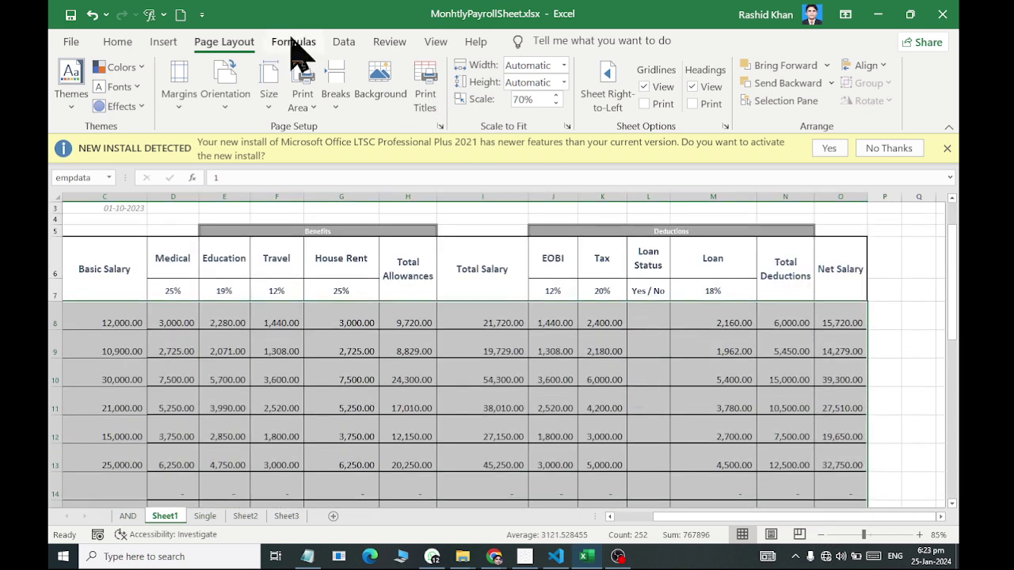
{"action": "left_click", "coordinate": [293, 41]}
{"action": "left_click", "coordinate": [491, 69]}
{"action": "type", "text": "dataemp"}
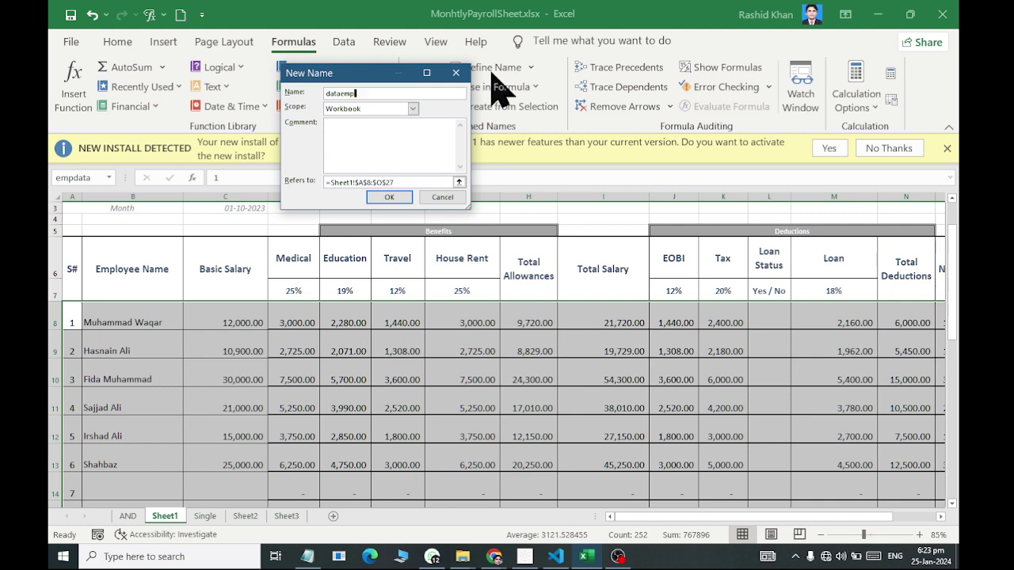
{"action": "key", "text": "Return"}
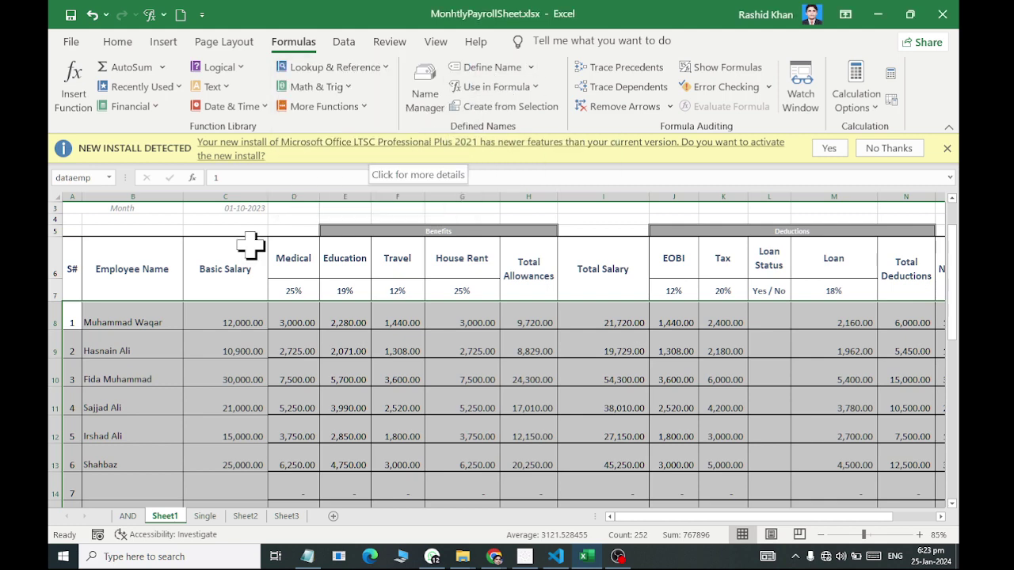
{"action": "left_click", "coordinate": [205, 516]}
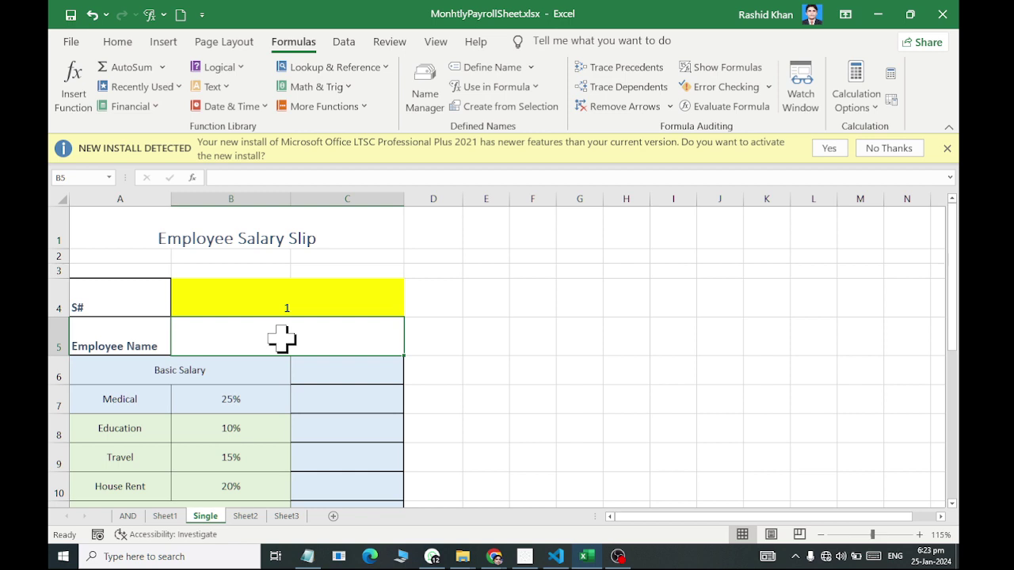
Start a VLOOKUP in B5 with lookup value sno and table array dataemp
{"action": "left_click", "coordinate": [336, 68]}
{"action": "scroll", "coordinate": [339, 238], "scroll_direction": "down", "scroll_amount": 1}
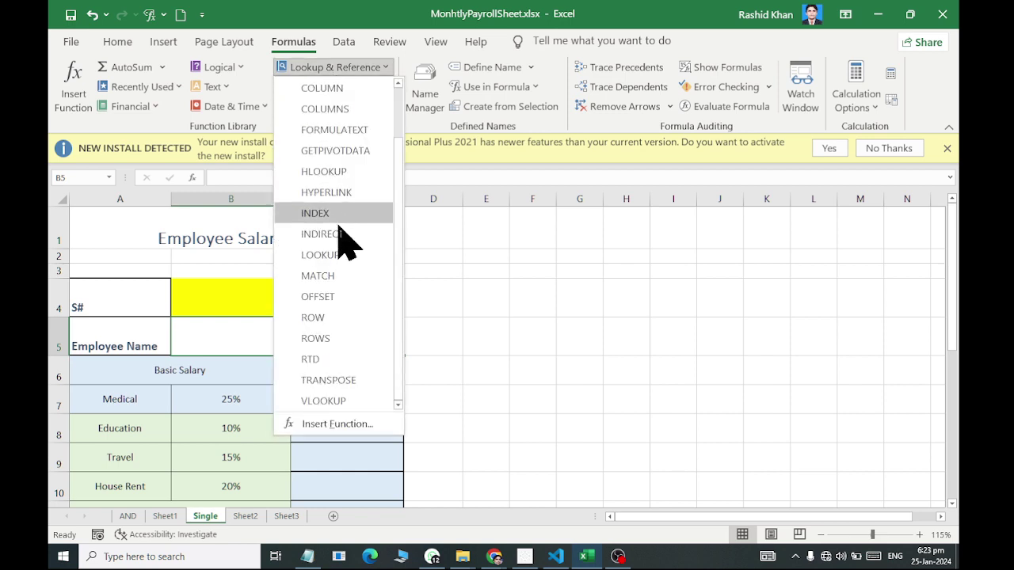
{"action": "left_click", "coordinate": [340, 402]}
{"action": "left_click_drag", "start_coordinate": [360, 37], "coordinate": [700, 112]}
{"action": "type", "text": "sno"}
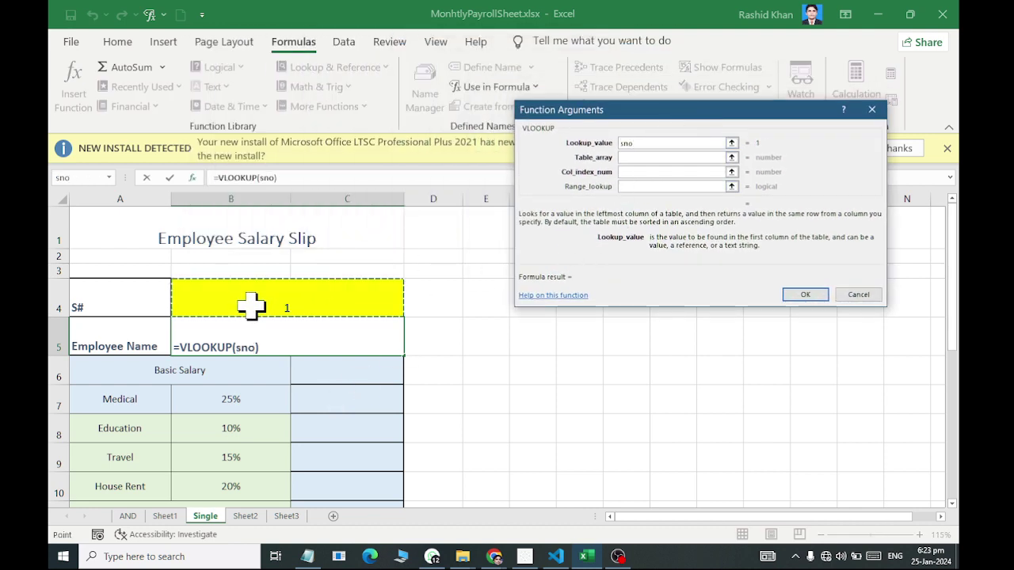
{"action": "left_click", "coordinate": [643, 156]}
{"action": "left_click", "coordinate": [523, 86]}
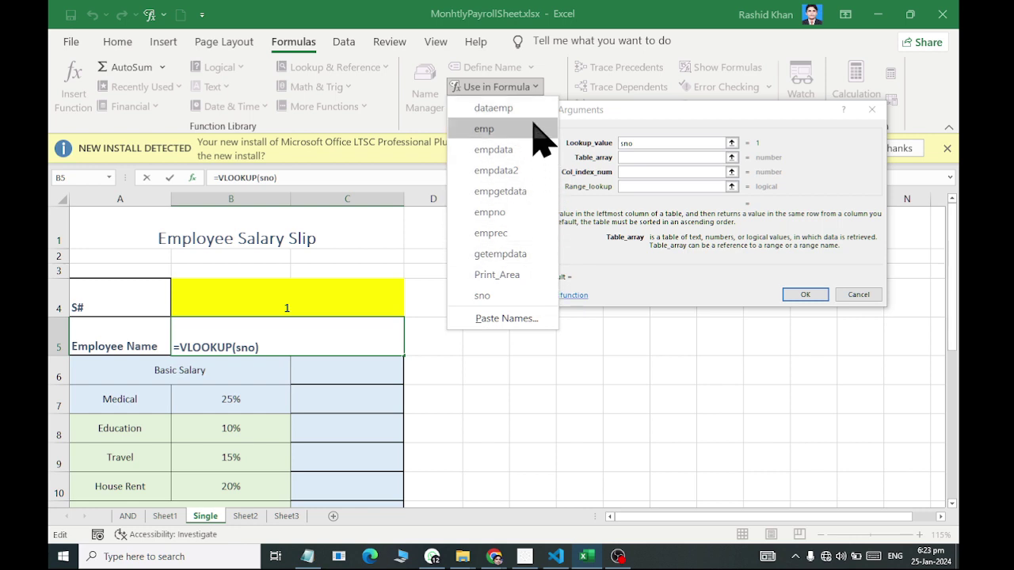
{"action": "left_click", "coordinate": [493, 108]}
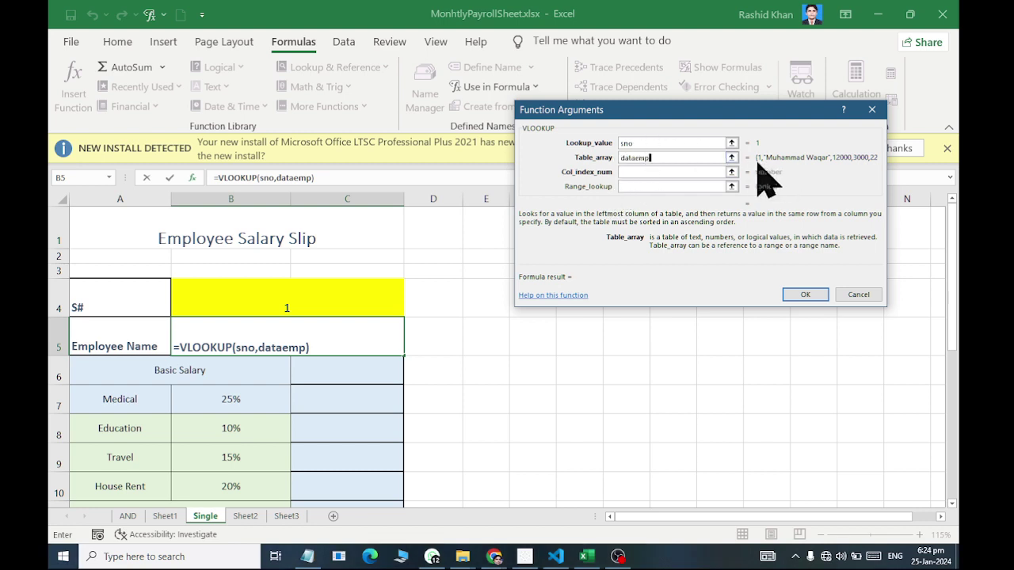
{"action": "left_click", "coordinate": [662, 172]}
Finish the B5 lookup with column index 2 and compare with employee 1's name on Sheet1
{"action": "type", "text": "2"}
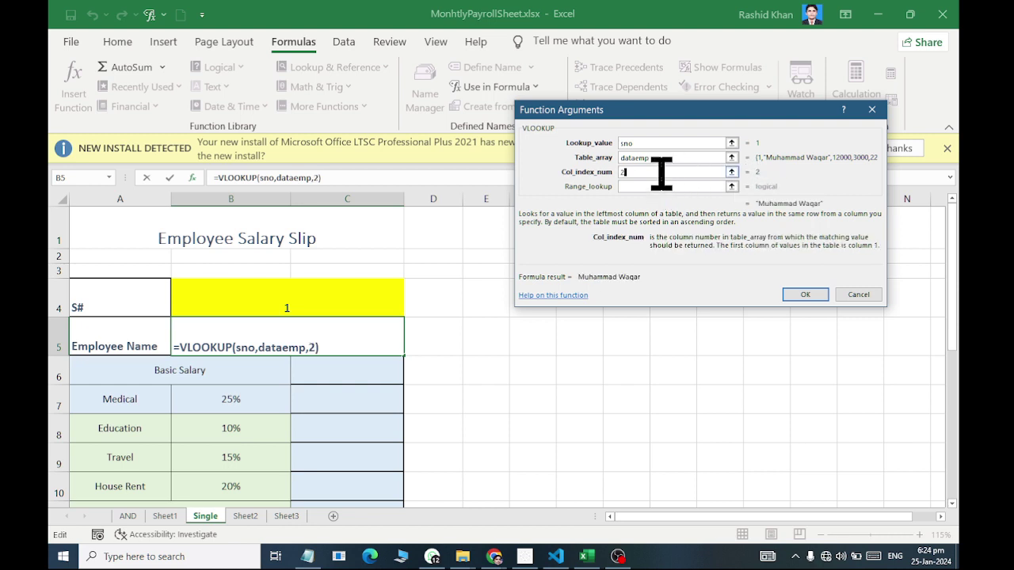
{"action": "left_click", "coordinate": [791, 296]}
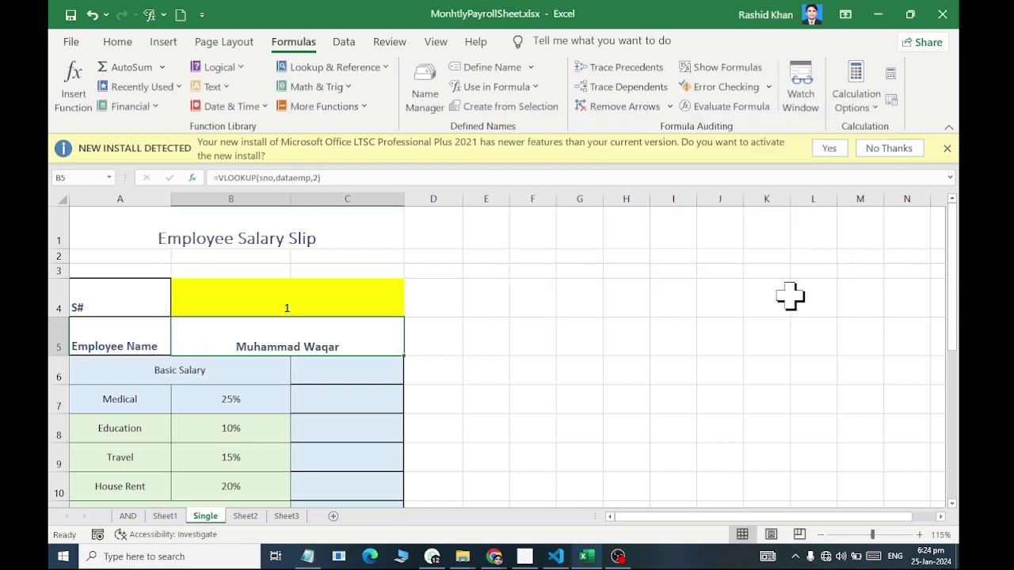
{"action": "left_click", "coordinate": [299, 306]}
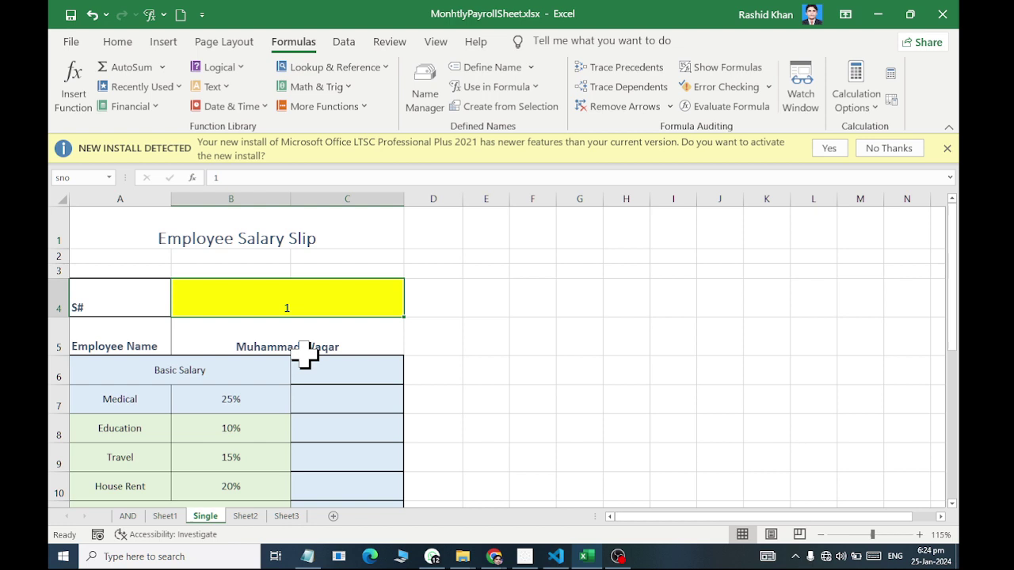
{"action": "left_click", "coordinate": [163, 516]}
{"action": "left_click", "coordinate": [101, 317]}
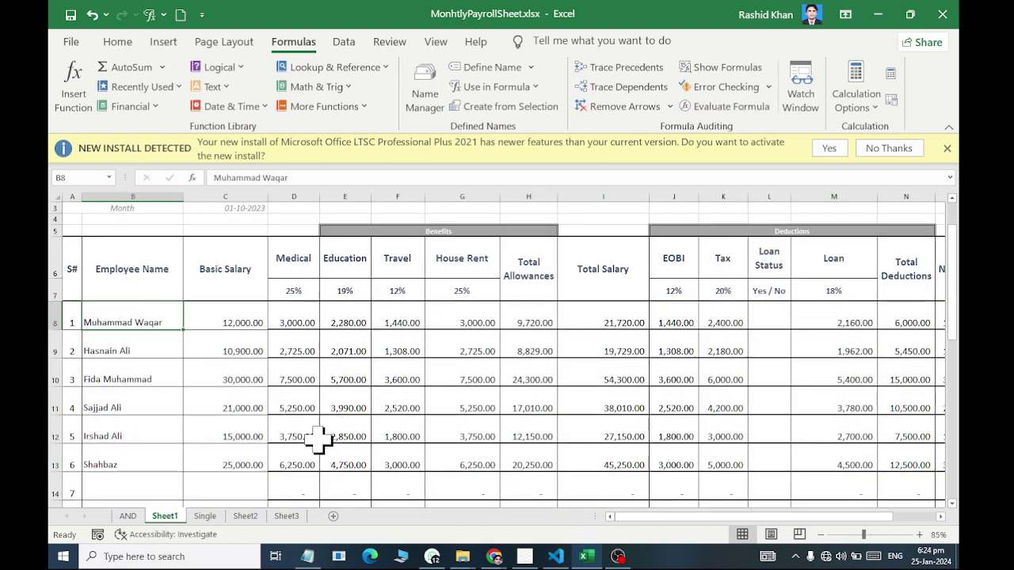
{"action": "left_click", "coordinate": [205, 515]}
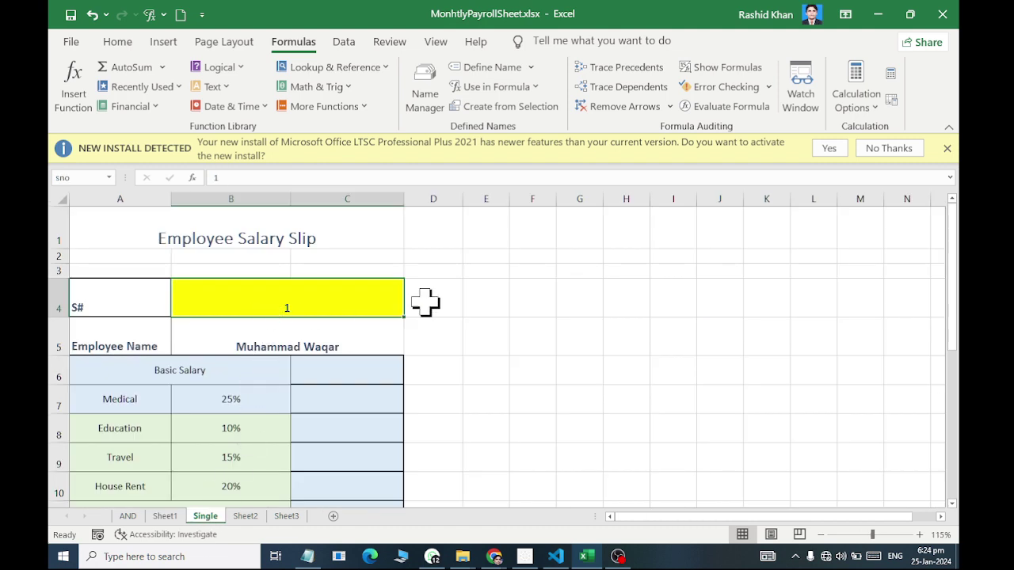
Enter S# values 2, 3, 4 and 5 in B4 to cycle through employees
{"action": "type", "text": "2"}
{"action": "key", "text": "Return"}
{"action": "key", "text": "Up"}
{"action": "type", "text": "3"}
{"action": "key", "text": "Return"}
{"action": "key", "text": "Up"}
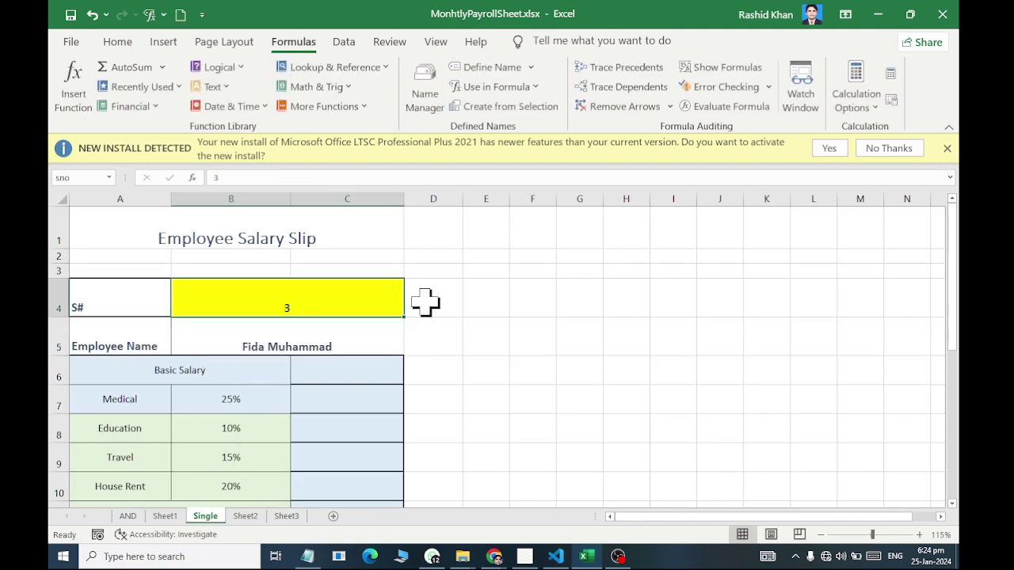
{"action": "type", "text": "4"}
{"action": "key", "text": "Return"}
{"action": "key", "text": "Up"}
{"action": "type", "text": "5"}
{"action": "key", "text": "Return"}
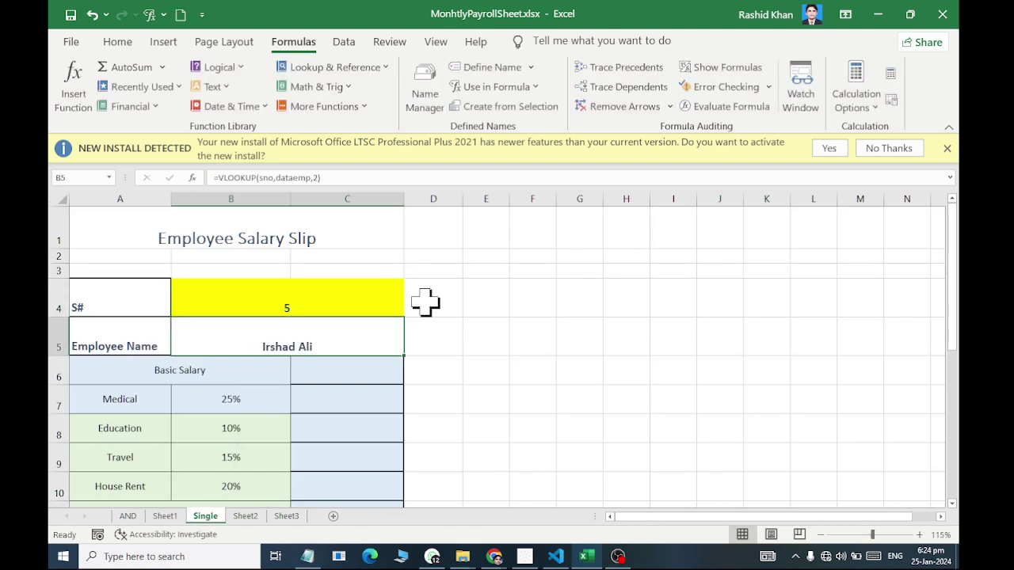
{"action": "key", "text": "Up"}
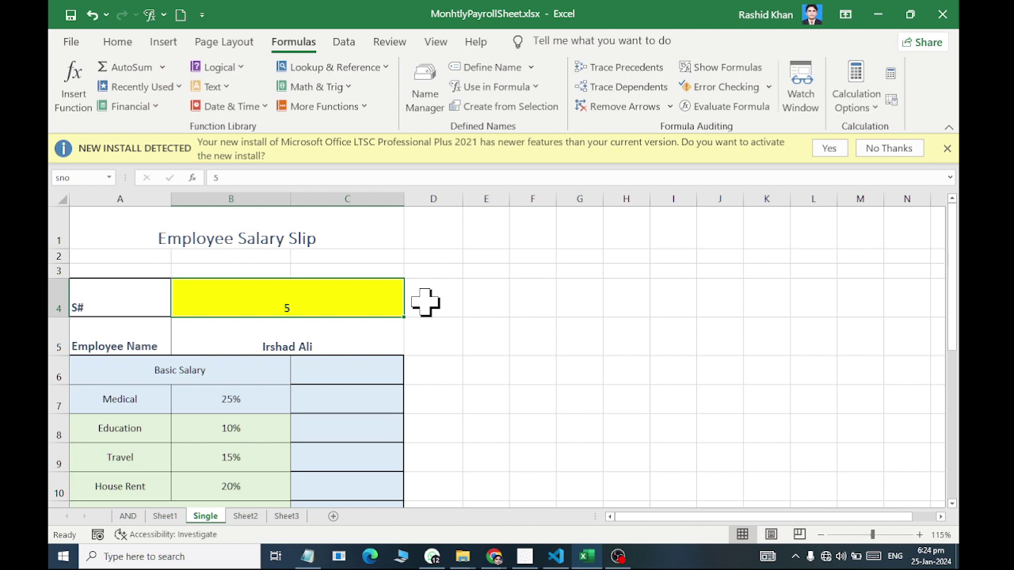
Put =VLOOKUP(sno,dataemp,3) in C6 so Basic Salary shows 15,000.00
{"action": "left_click", "coordinate": [352, 372]}
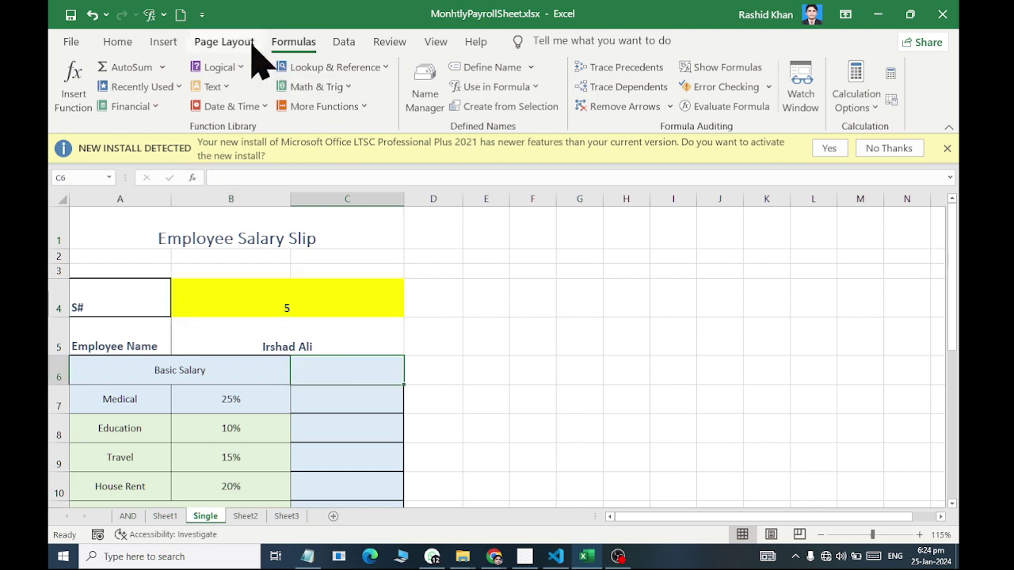
{"action": "left_click", "coordinate": [300, 67]}
{"action": "scroll", "coordinate": [380, 238], "scroll_direction": "down", "scroll_amount": 2}
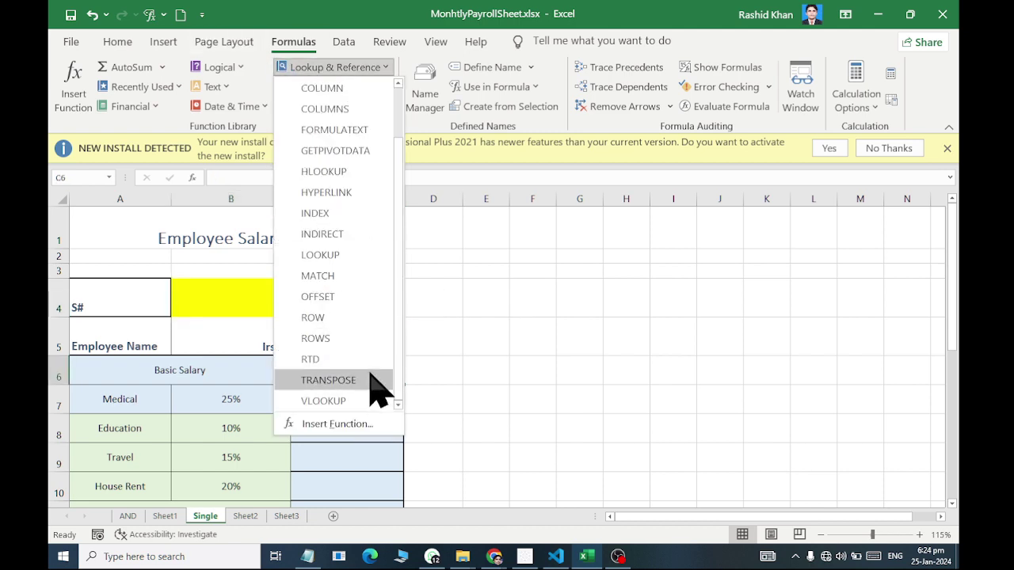
{"action": "left_click", "coordinate": [369, 400]}
{"action": "left_click", "coordinate": [362, 290]}
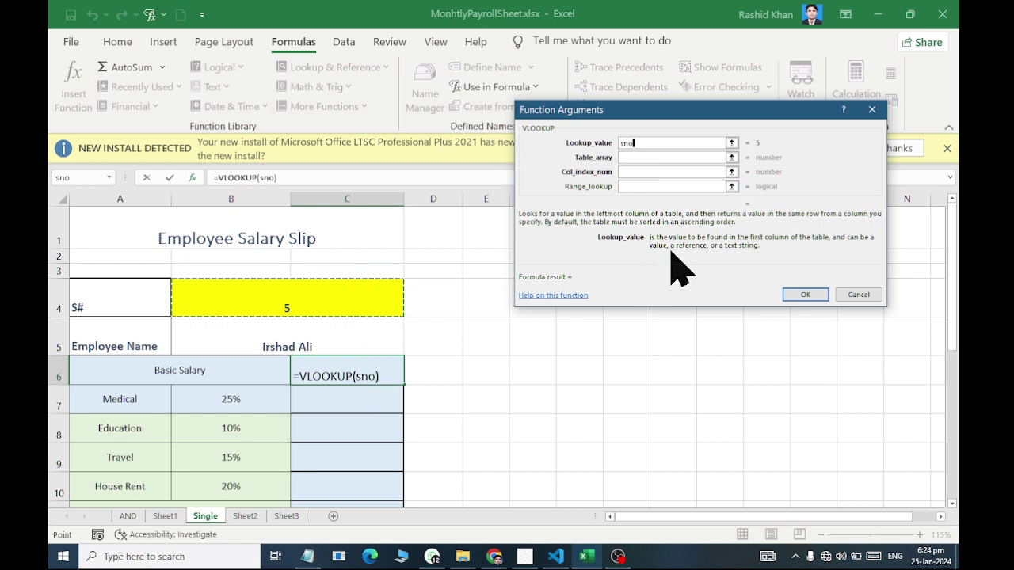
{"action": "left_click", "coordinate": [662, 158]}
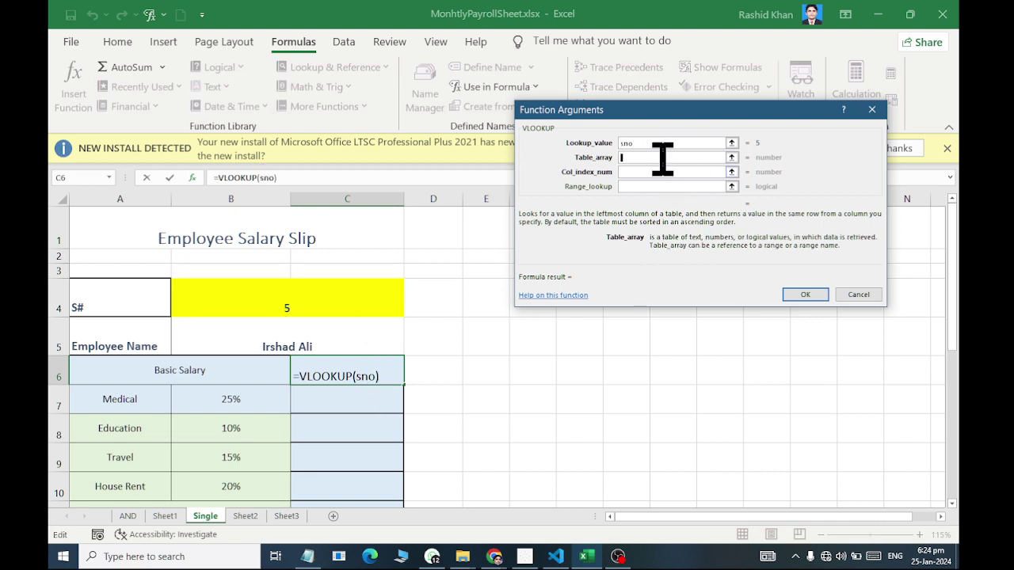
{"action": "left_click", "coordinate": [485, 88]}
{"action": "left_click", "coordinate": [500, 110]}
{"action": "left_click", "coordinate": [646, 172]}
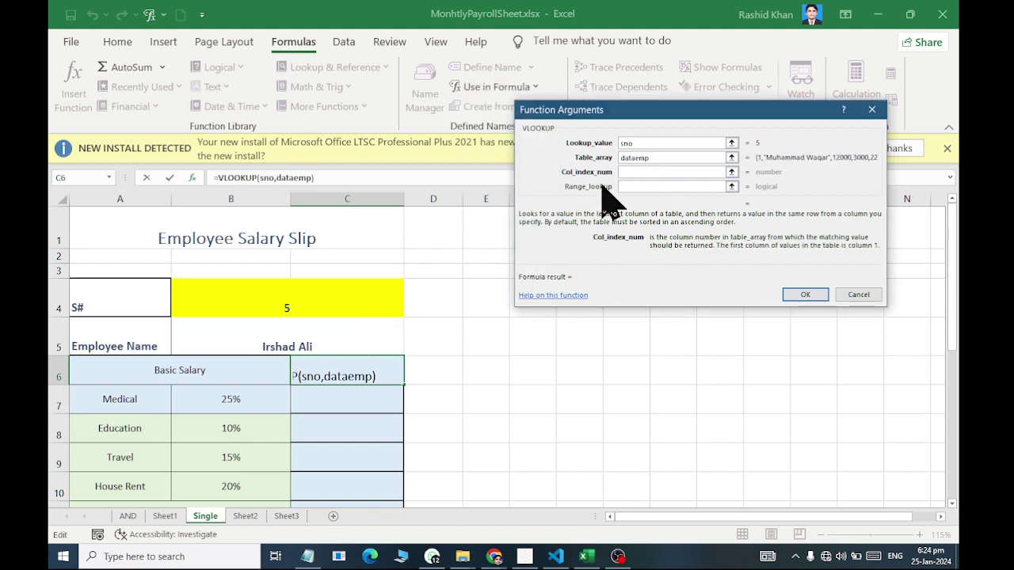
{"action": "type", "text": ",3"}
{"action": "left_click", "coordinate": [787, 294]}
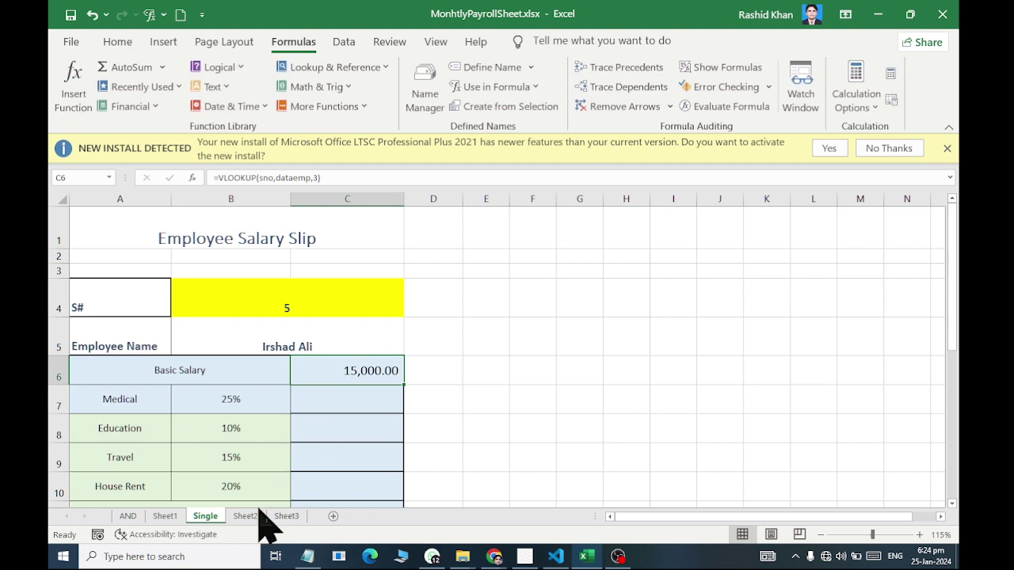
Compare Sheet1's basic salary in C8 with the Basic Salary lookup formula in C6
{"action": "left_click", "coordinate": [176, 516]}
{"action": "left_click", "coordinate": [242, 315]}
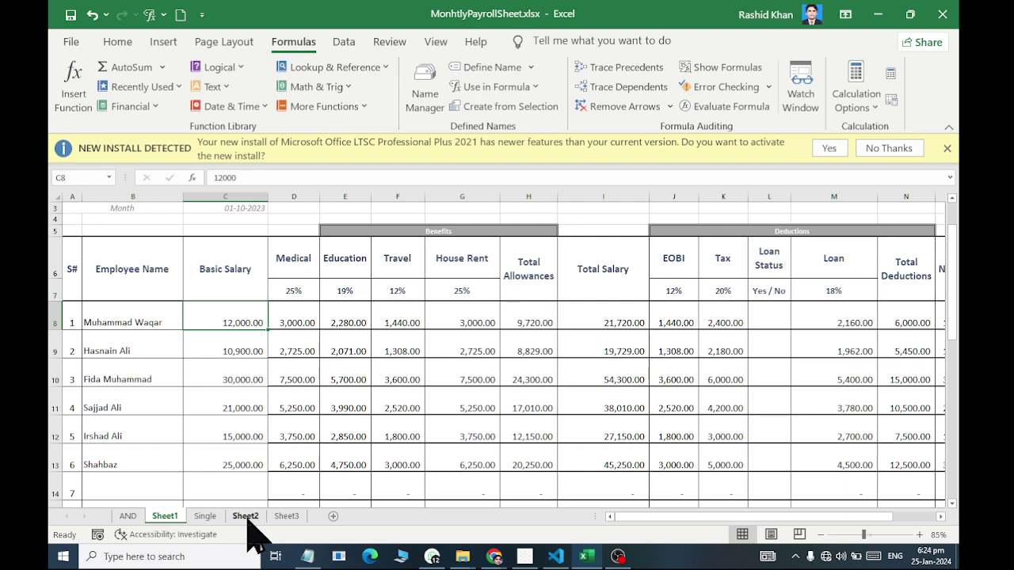
{"action": "left_click", "coordinate": [208, 517]}
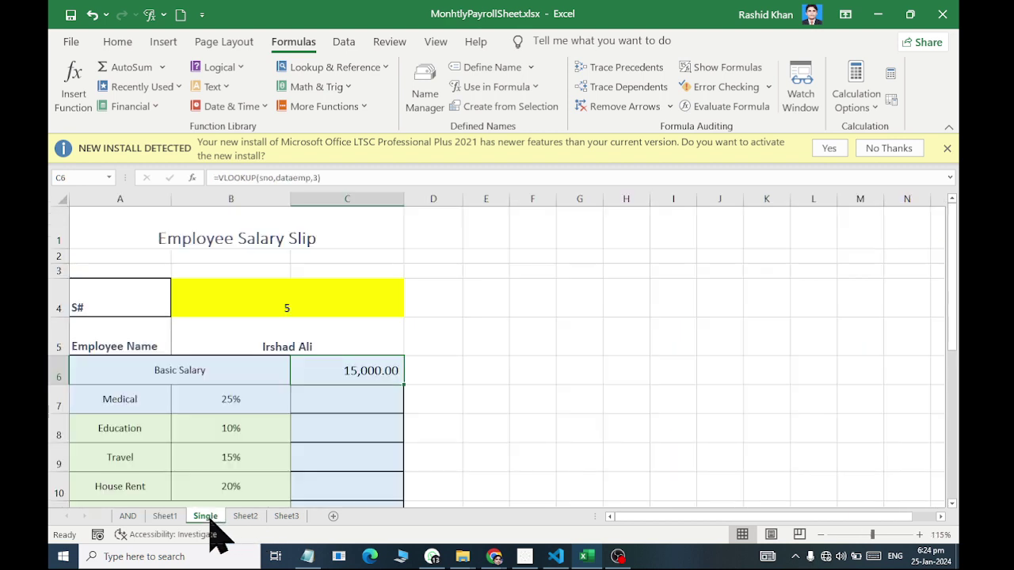
{"action": "double_click", "coordinate": [347, 367]}
{"action": "key", "text": "Escape"}
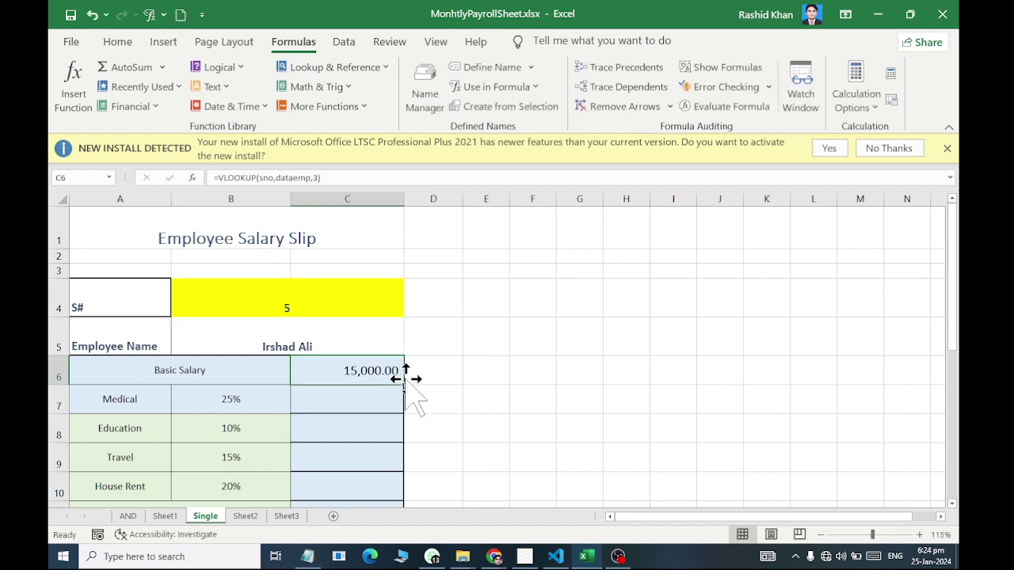
Set S# to 1 in B4 and move to the Basic Salary cell C6
{"action": "left_click", "coordinate": [328, 312]}
{"action": "type", "text": "1"}
{"action": "key", "text": "Return"}
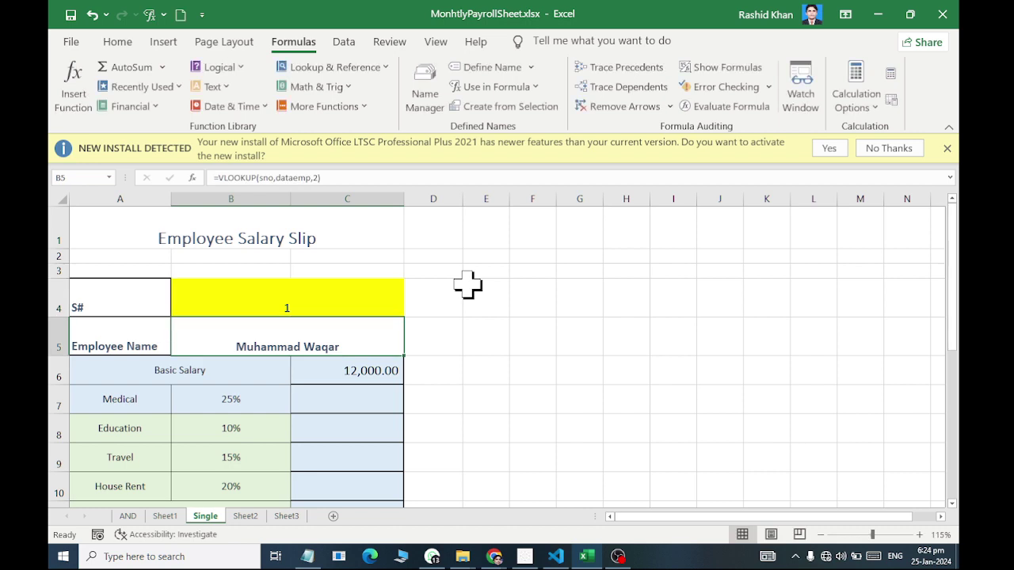
{"action": "key", "text": "Down"}
{"action": "key", "text": "Right"}
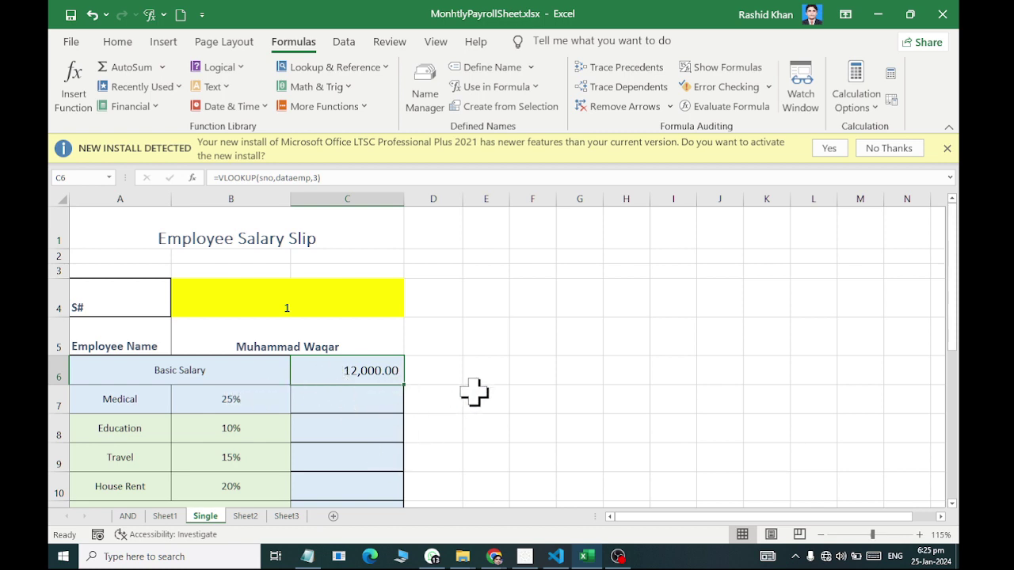
Insert a ROW() formula with no argument in test cell G6
{"action": "left_click", "coordinate": [590, 367]}
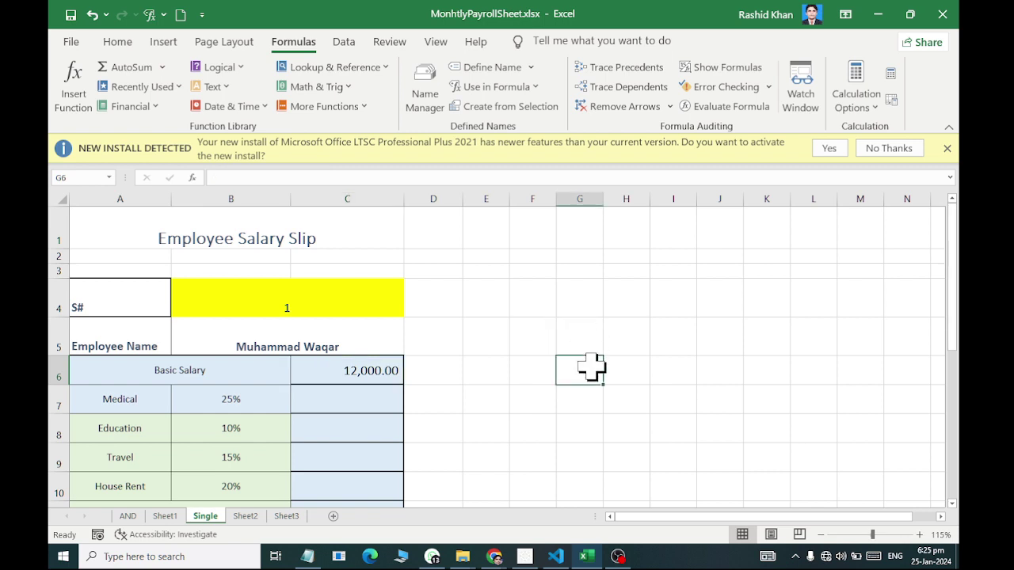
{"action": "left_click", "coordinate": [317, 63]}
{"action": "scroll", "coordinate": [373, 362], "scroll_direction": "down", "scroll_amount": 1}
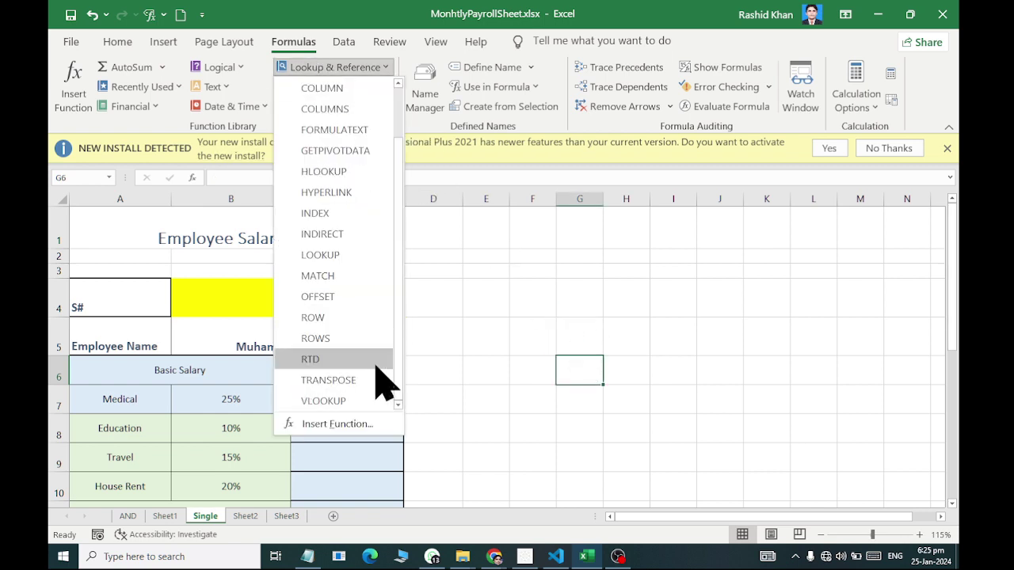
{"action": "left_click", "coordinate": [365, 326]}
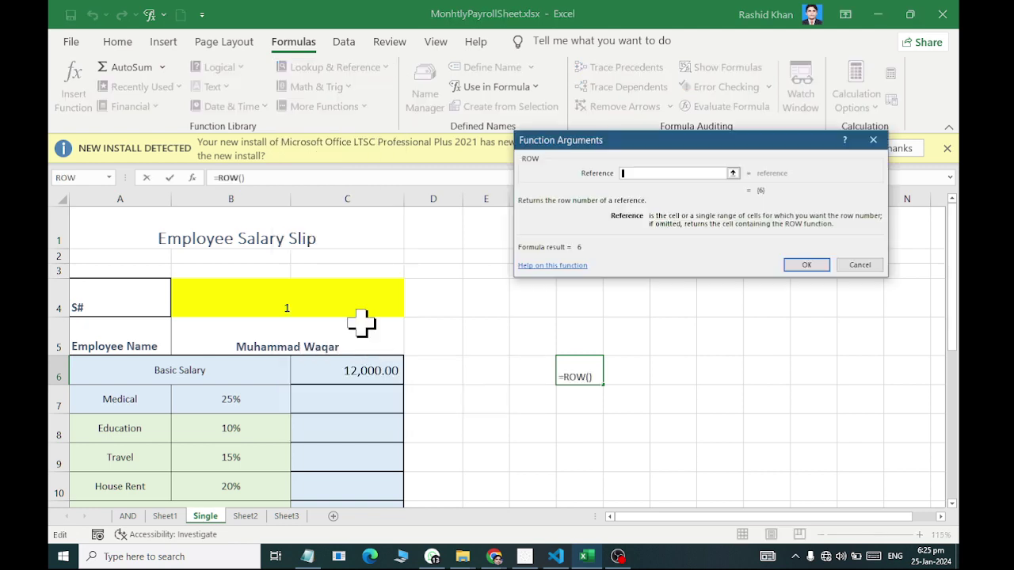
{"action": "left_click", "coordinate": [806, 265]}
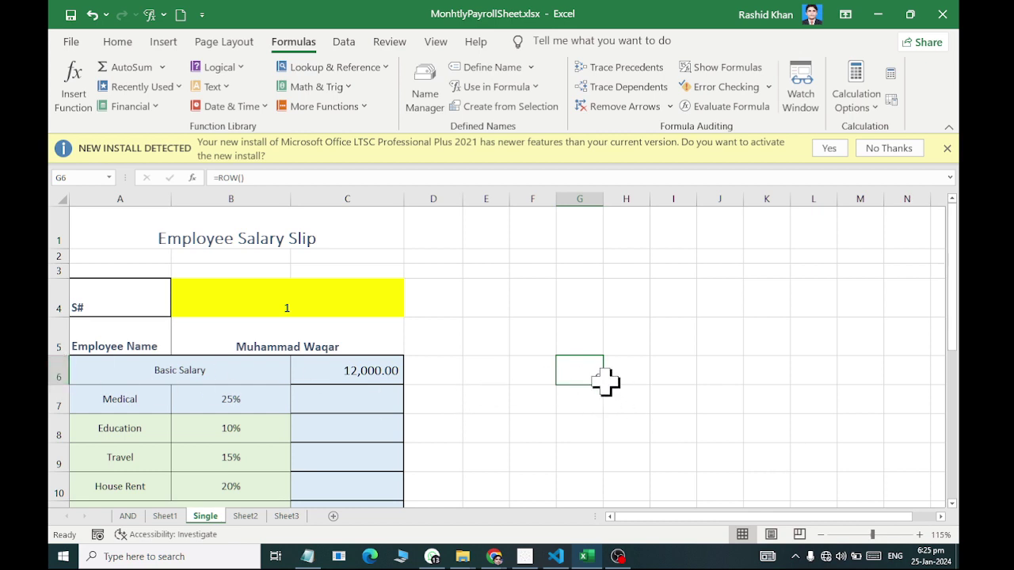
Fill the ROW formula from G1 to G12, then clear the test numbers
{"action": "left_click_drag", "start_coordinate": [603, 385], "coordinate": [621, 230]}
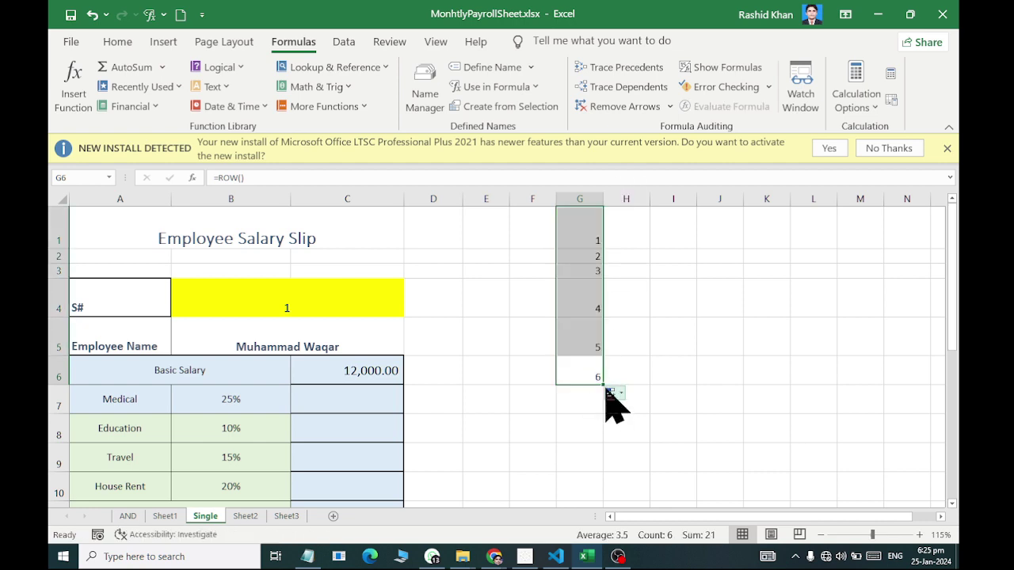
{"action": "left_click_drag", "start_coordinate": [603, 386], "coordinate": [697, 436]}
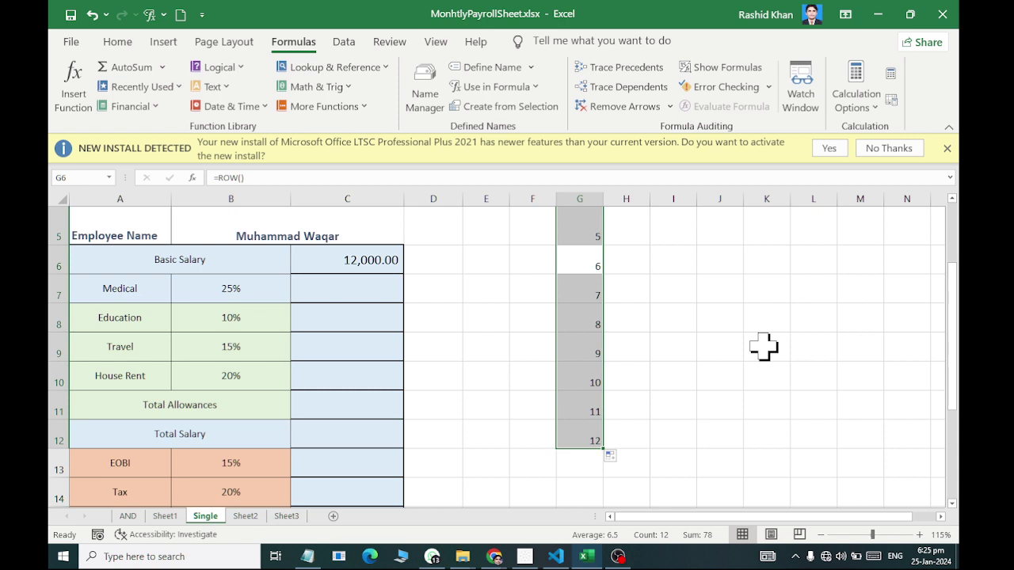
{"action": "key", "text": "Delete"}
{"action": "left_click", "coordinate": [370, 257]}
Widen column C and review C6's VLOOKUP arguments sno, dataemp and 3
{"action": "left_click_drag", "start_coordinate": [402, 199], "coordinate": [567, 199]}
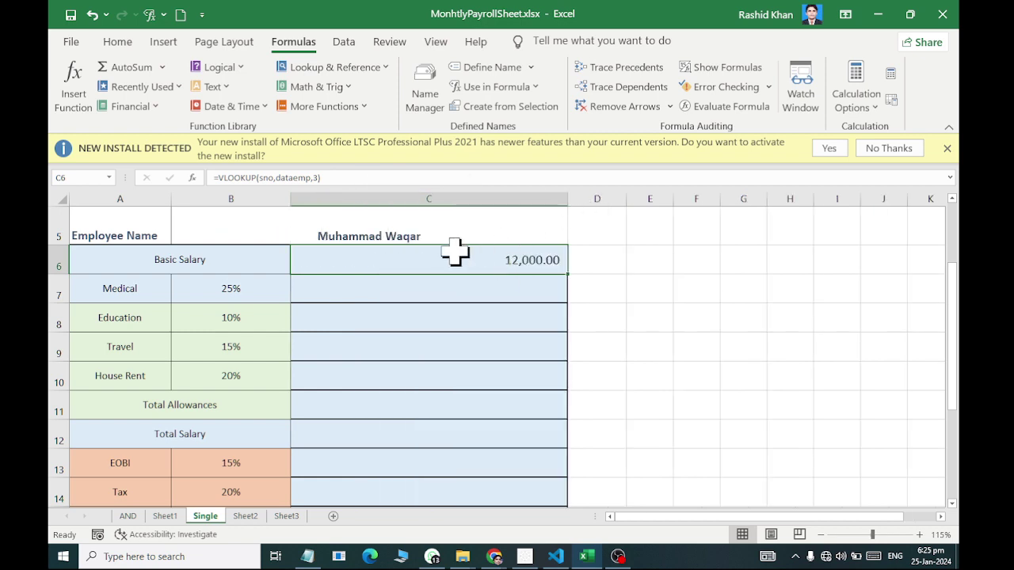
{"action": "double_click", "coordinate": [456, 254]}
{"action": "left_click", "coordinate": [429, 262]}
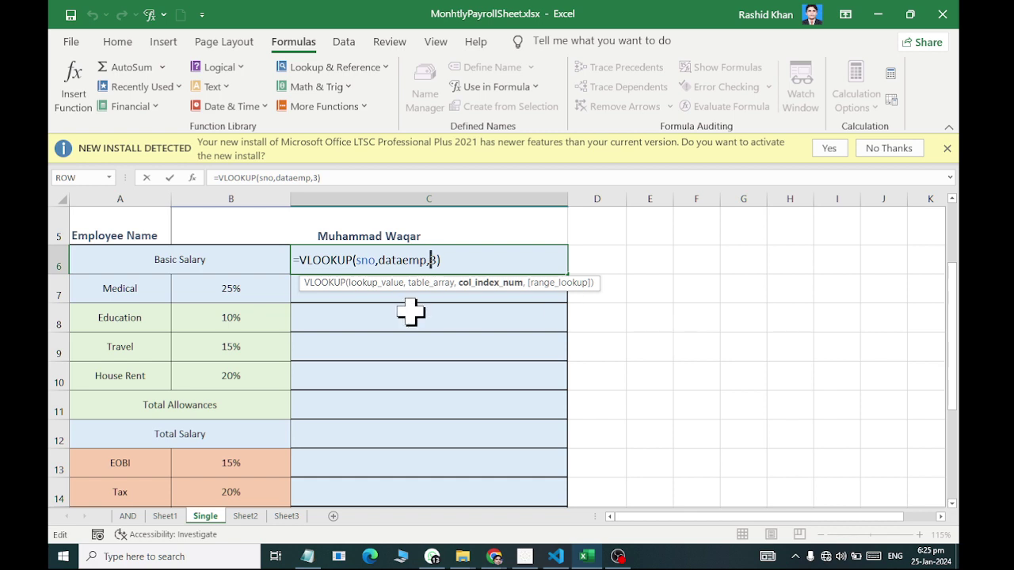
{"action": "double_click", "coordinate": [366, 260]}
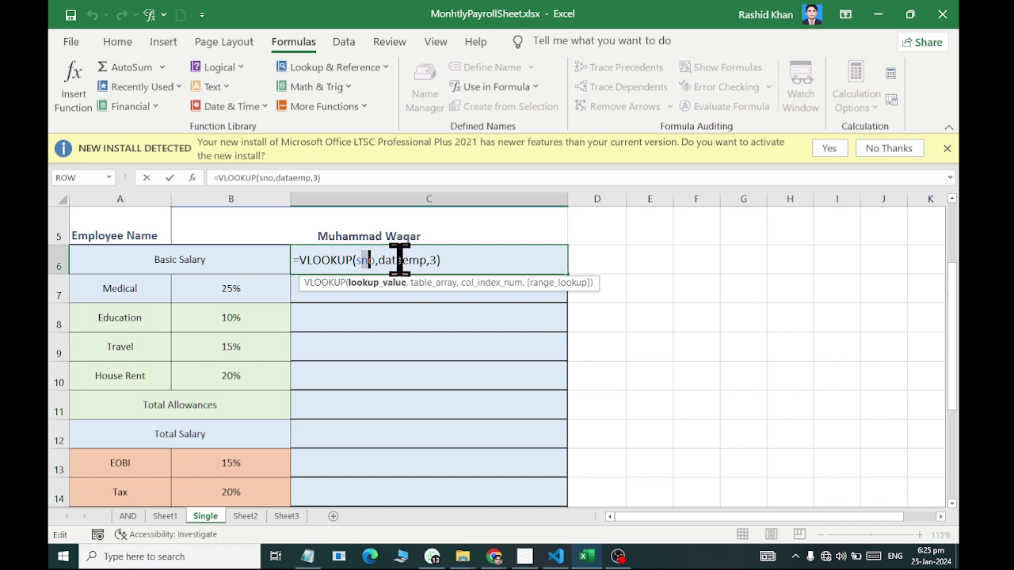
{"action": "double_click", "coordinate": [411, 259]}
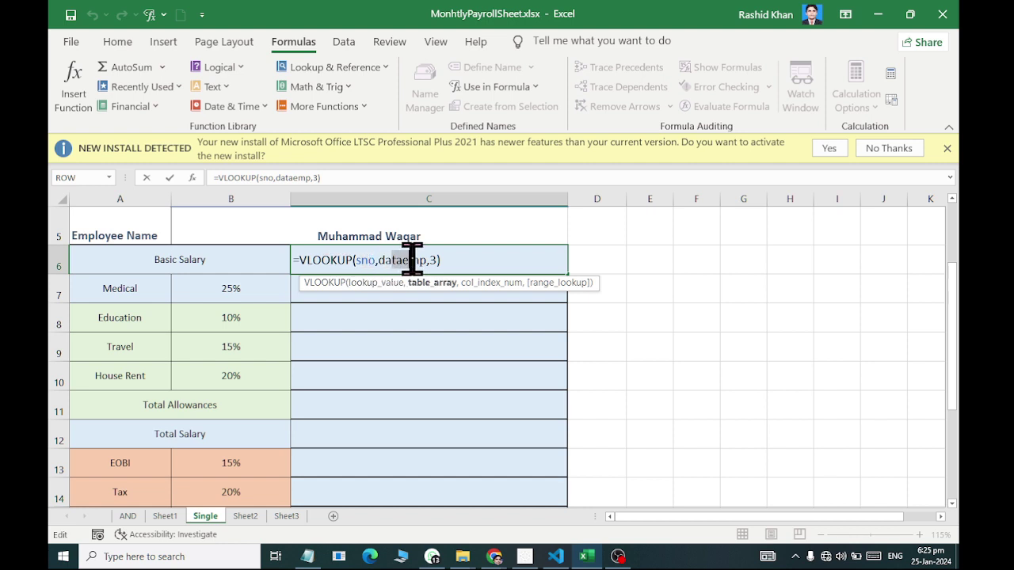
{"action": "left_click", "coordinate": [437, 260]}
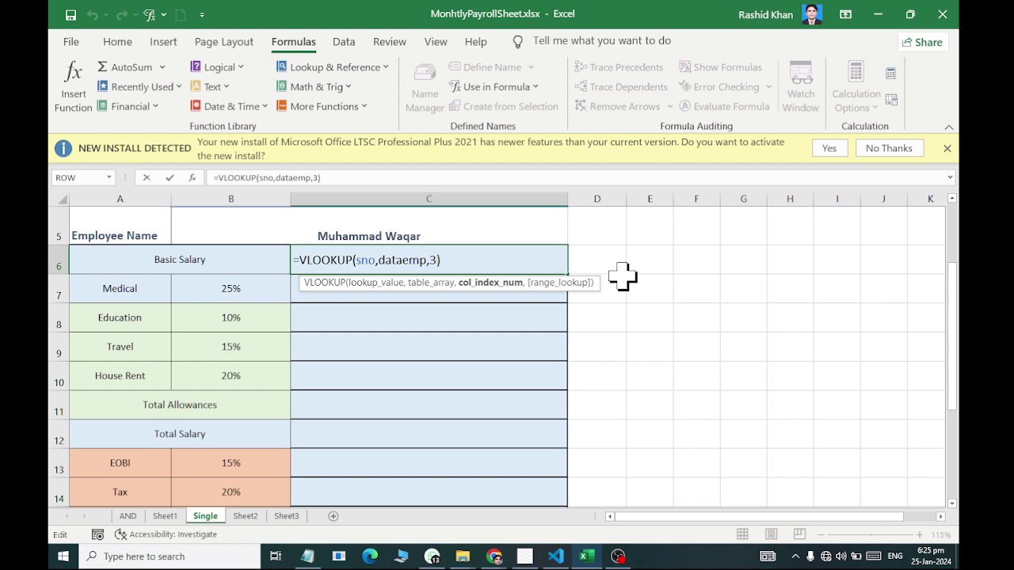
{"action": "key", "text": "Return"}
Fill C6's lookup down to C10, check C7, then clear C7:C10 again
{"action": "left_click", "coordinate": [533, 261]}
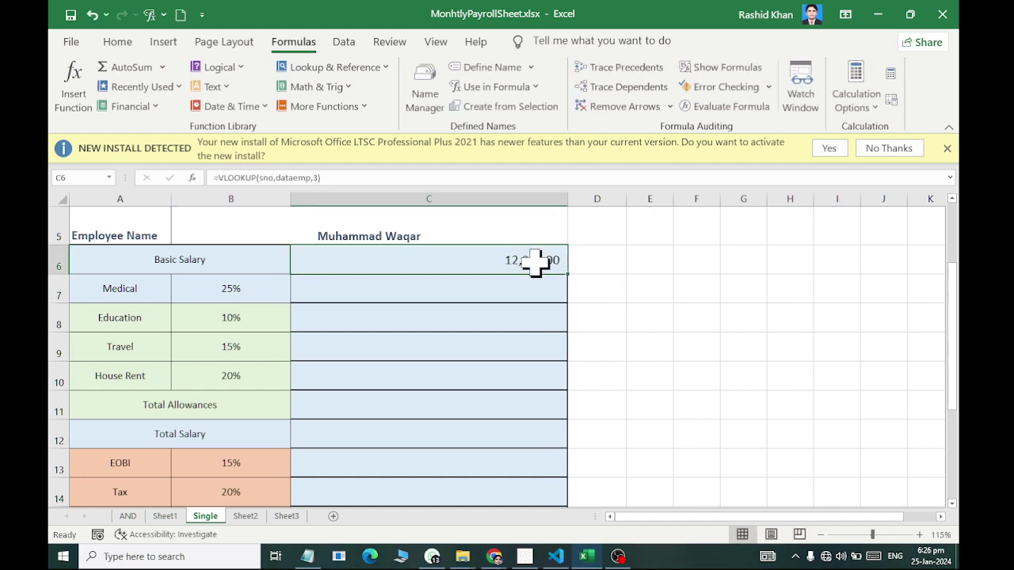
{"action": "left_click_drag", "start_coordinate": [569, 274], "coordinate": [572, 389]}
{"action": "double_click", "coordinate": [534, 290]}
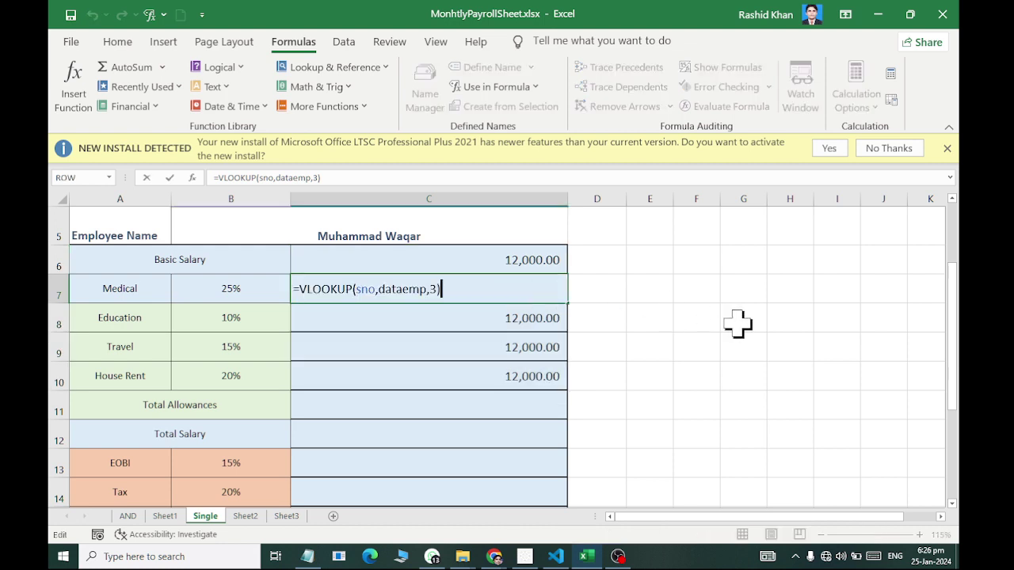
{"action": "key", "text": "Escape"}
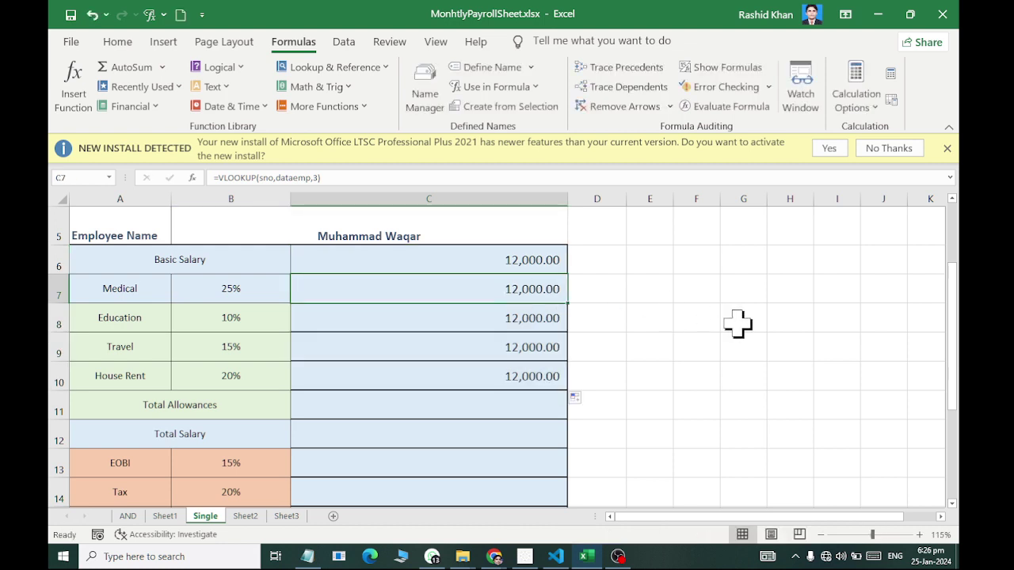
{"action": "key", "text": "shift+Down"}
{"action": "key", "text": "shift+Down"}
{"action": "key", "text": "shift+Down"}
{"action": "key", "text": "shift+Down"}
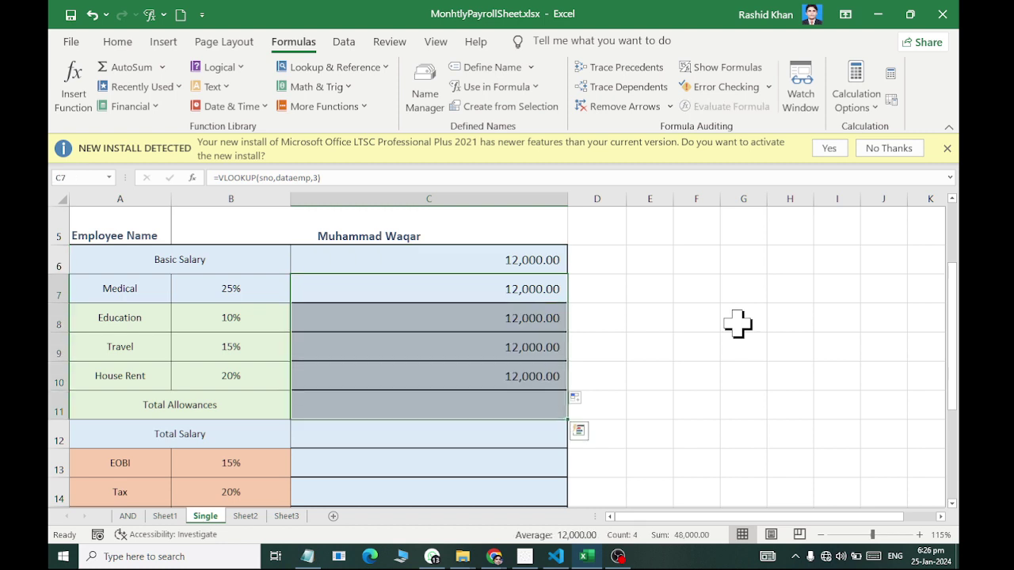
{"action": "key", "text": "Delete"}
{"action": "key", "text": "Up"}
{"action": "key", "text": "F2"}
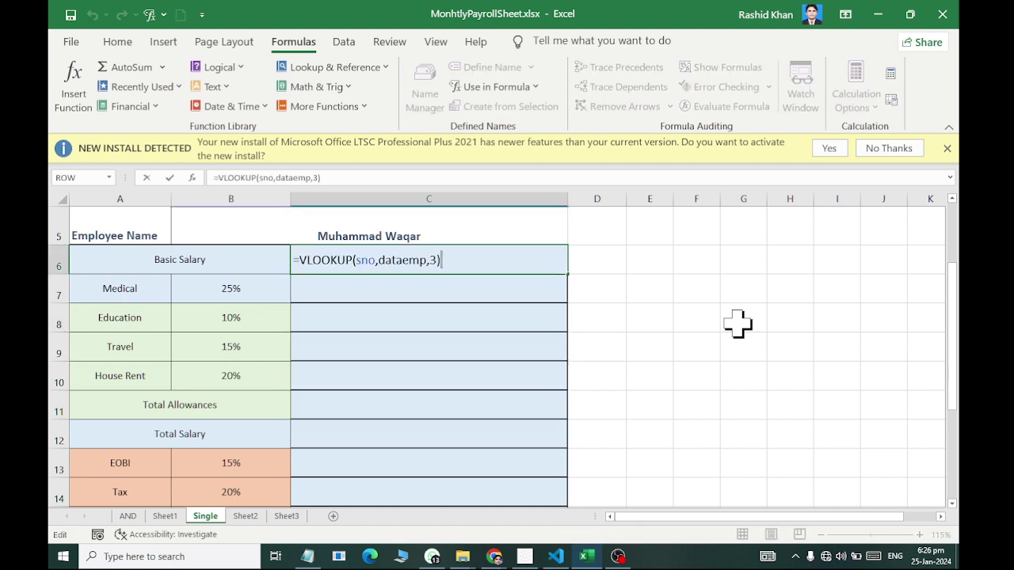
Replace C6's column number 3 with row() and compare column positions on Sheet1
{"action": "key", "text": "Left"}
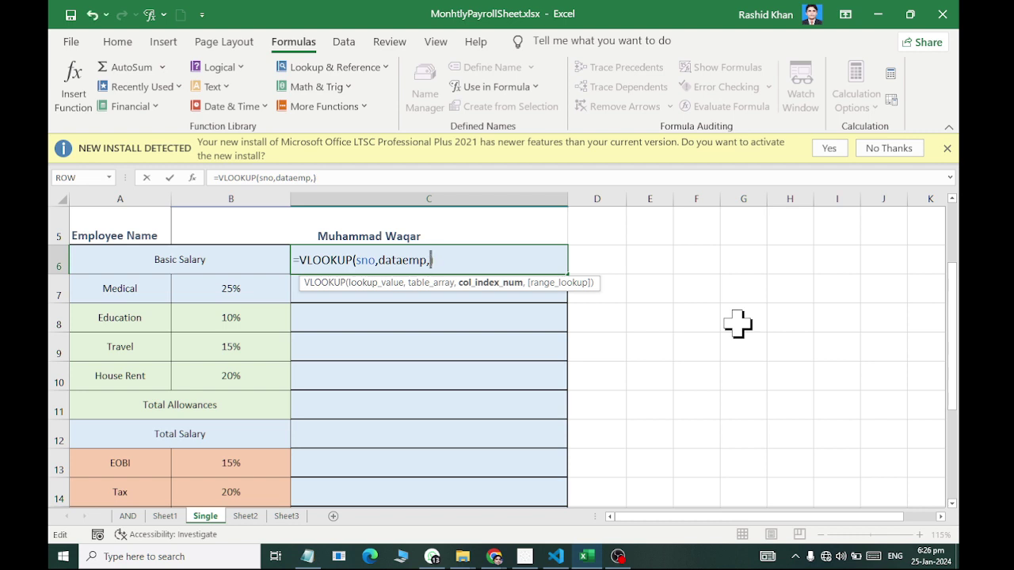
{"action": "type", "text": "row"}
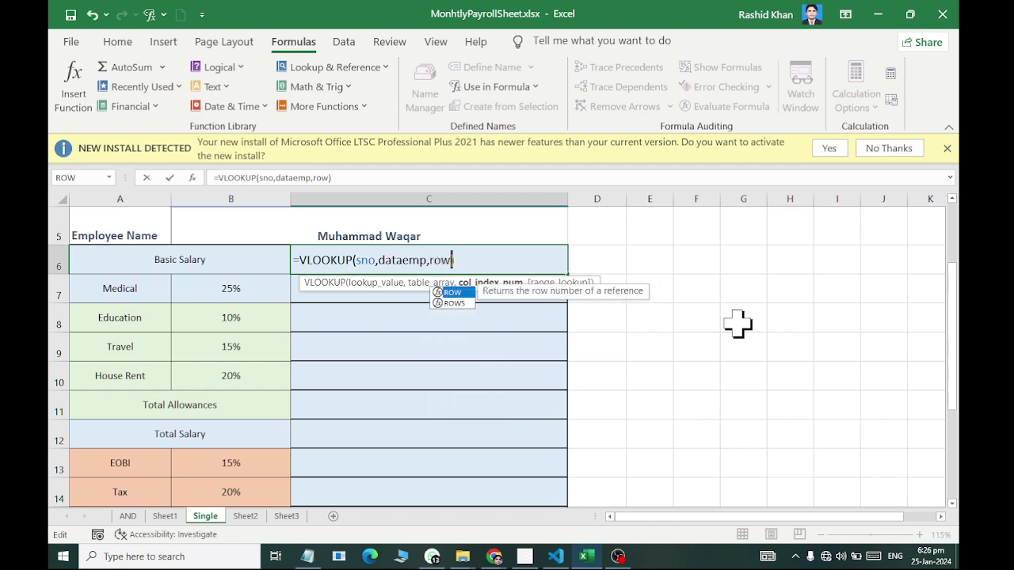
{"action": "type", "text": "()"}
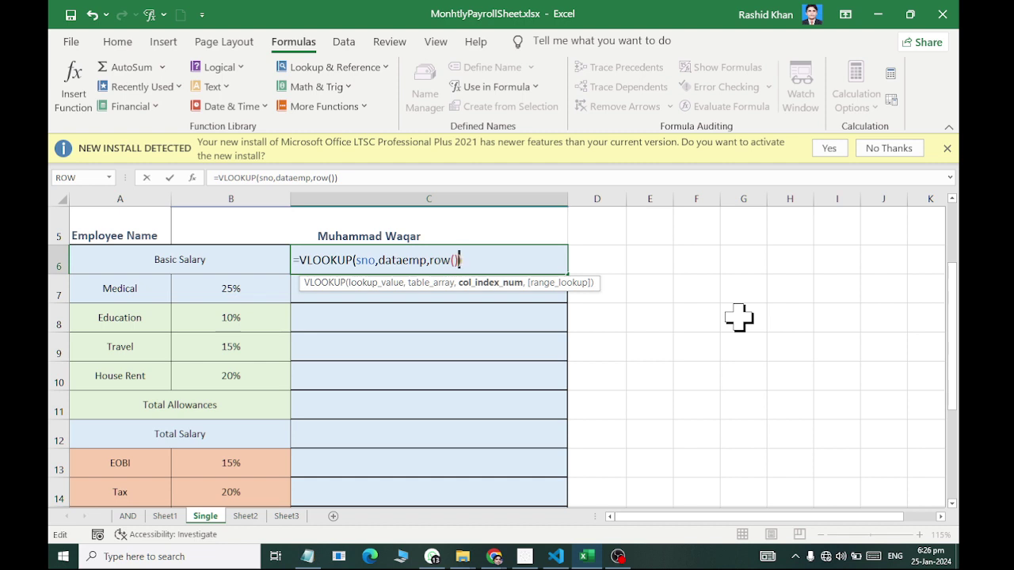
{"action": "key", "text": "Return"}
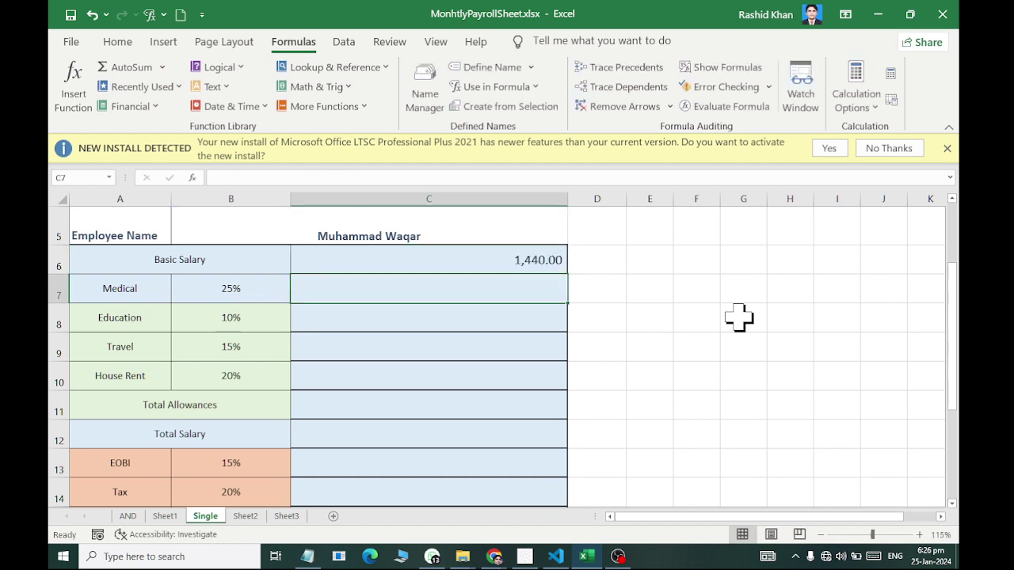
{"action": "left_click", "coordinate": [535, 256]}
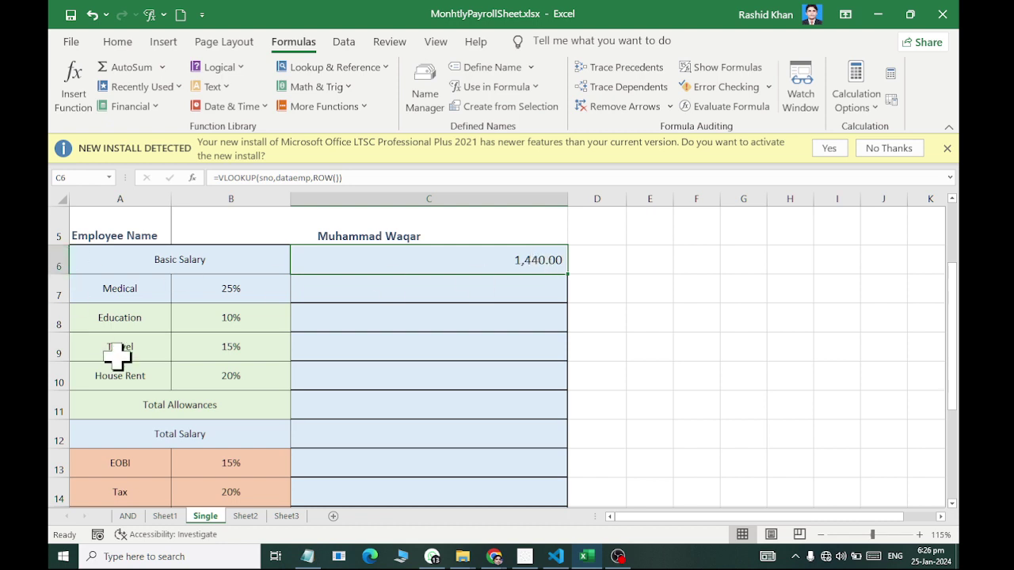
{"action": "left_click", "coordinate": [165, 517]}
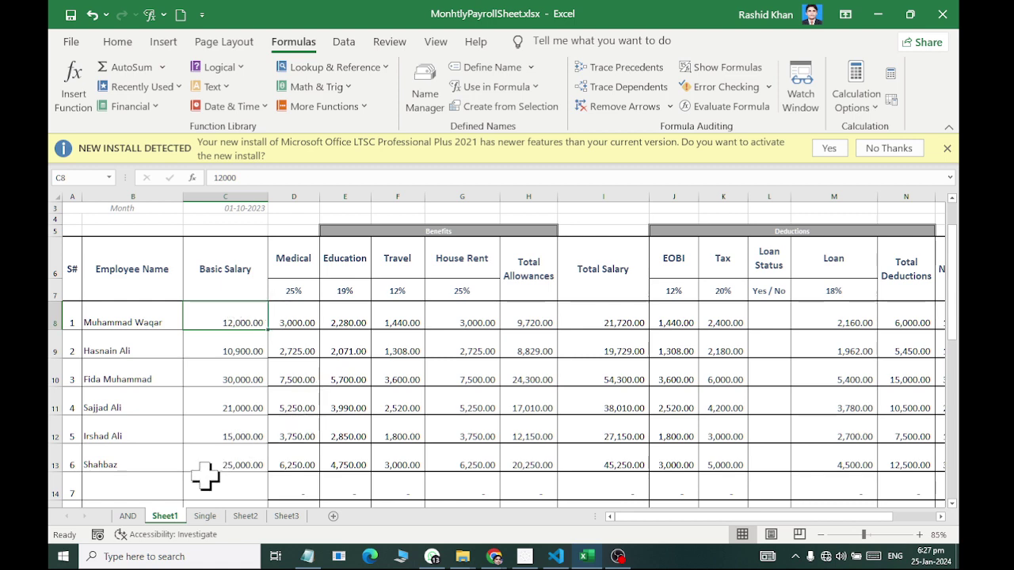
Change C6 to =VLOOKUP(sno,dataemp,ROW()-3), undoing an accidental cell move
{"action": "left_click", "coordinate": [205, 516]}
{"action": "double_click", "coordinate": [524, 259]}
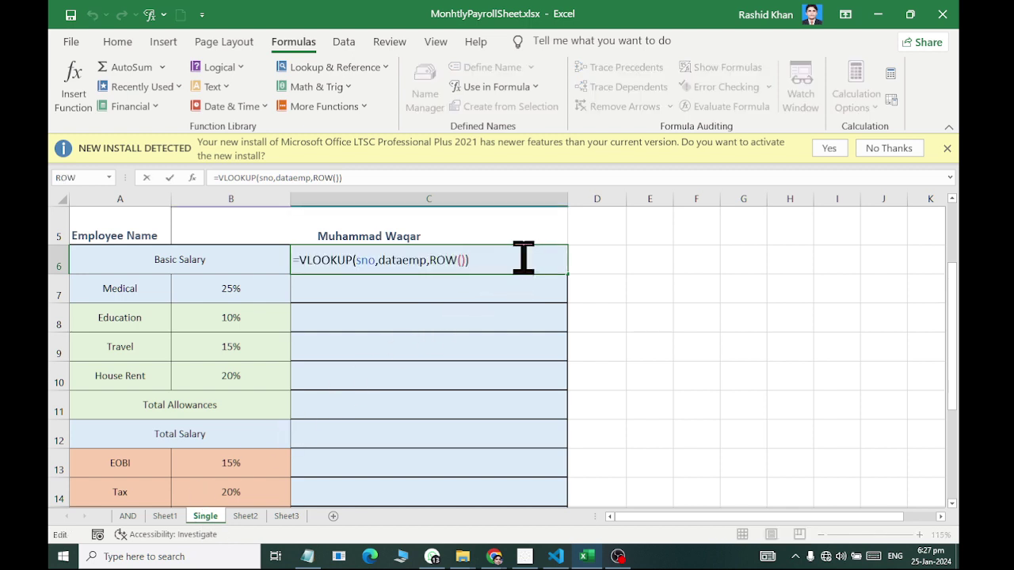
{"action": "key", "text": "Left"}
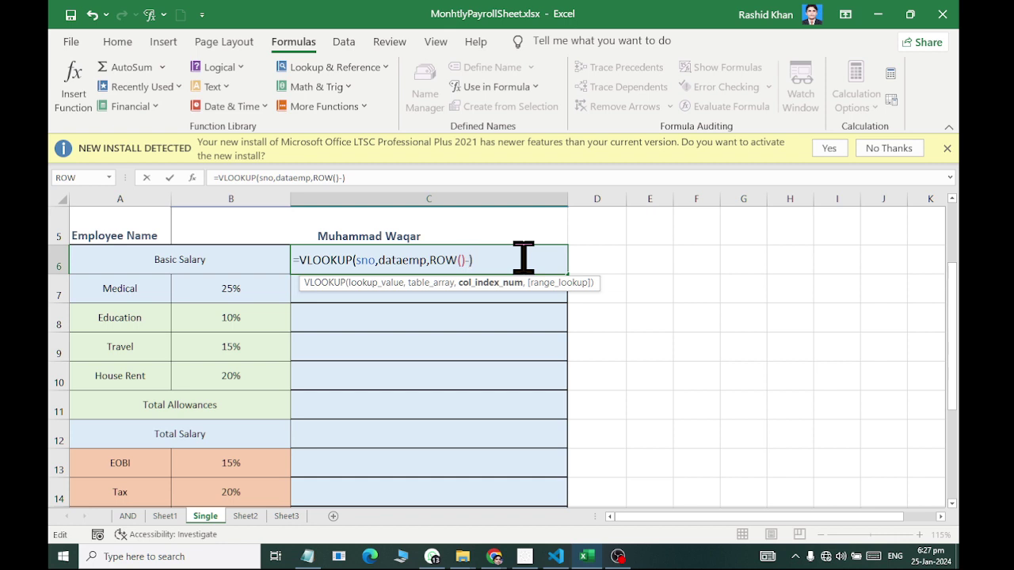
{"action": "type", "text": "3"}
{"action": "key", "text": "ctrl+Return"}
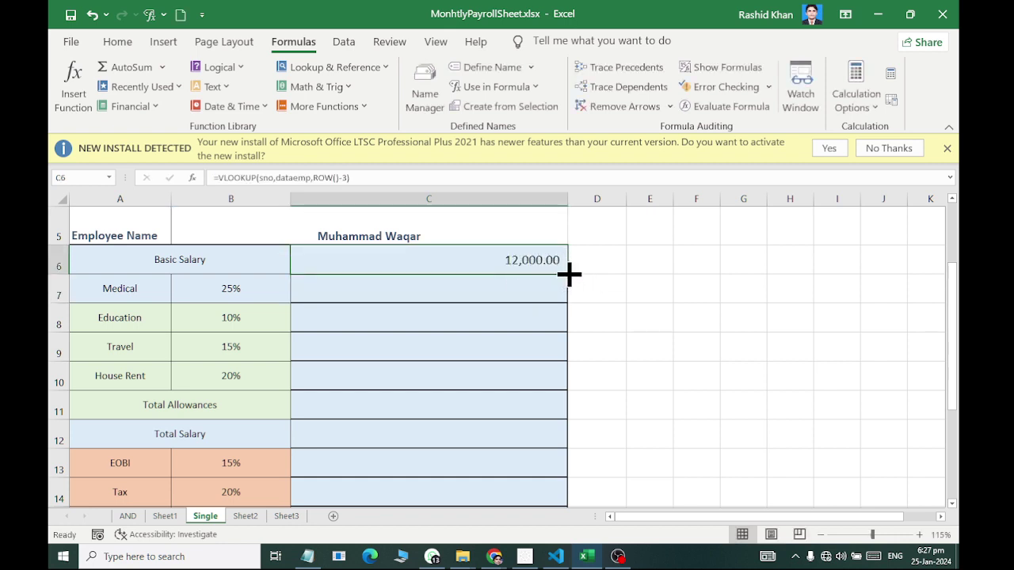
{"action": "mouse_move", "coordinate": [571, 274]}
{"action": "left_mouse_down"}
{"action": "mouse_move", "coordinate": [574, 543]}
{"action": "mouse_move", "coordinate": [568, 261]}
{"action": "left_mouse_up"}
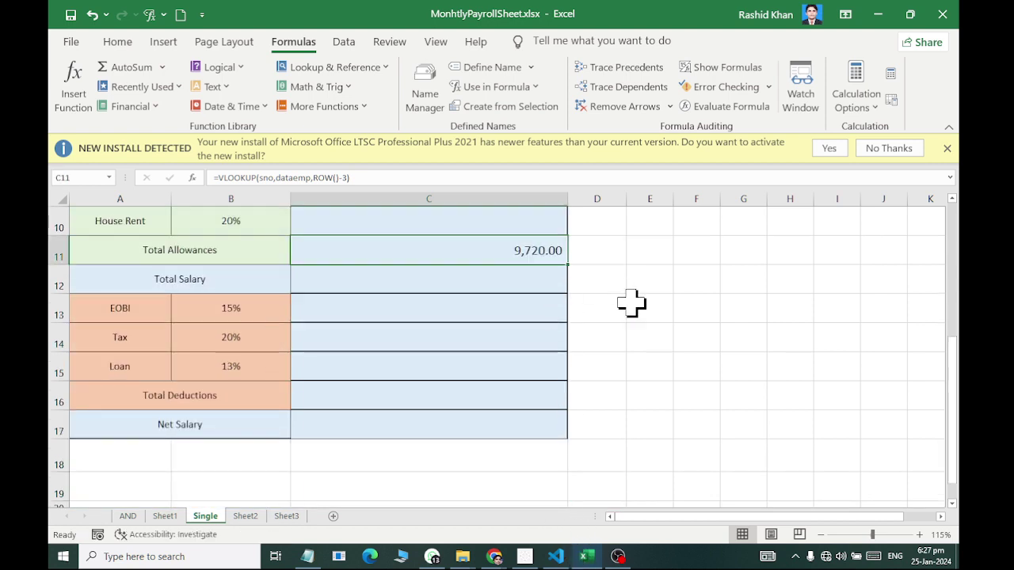
{"action": "key", "text": "ctrl+z"}
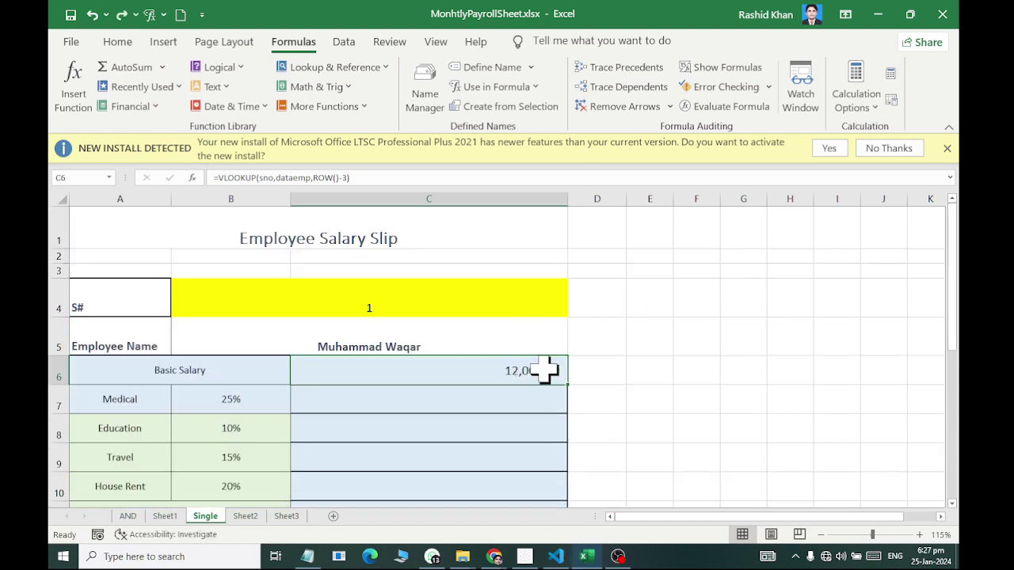
Fill C6's ROW()-3 lookup down to row 17 and check the Medical and Education formulas
{"action": "left_click_drag", "start_coordinate": [568, 385], "coordinate": [558, 471]}
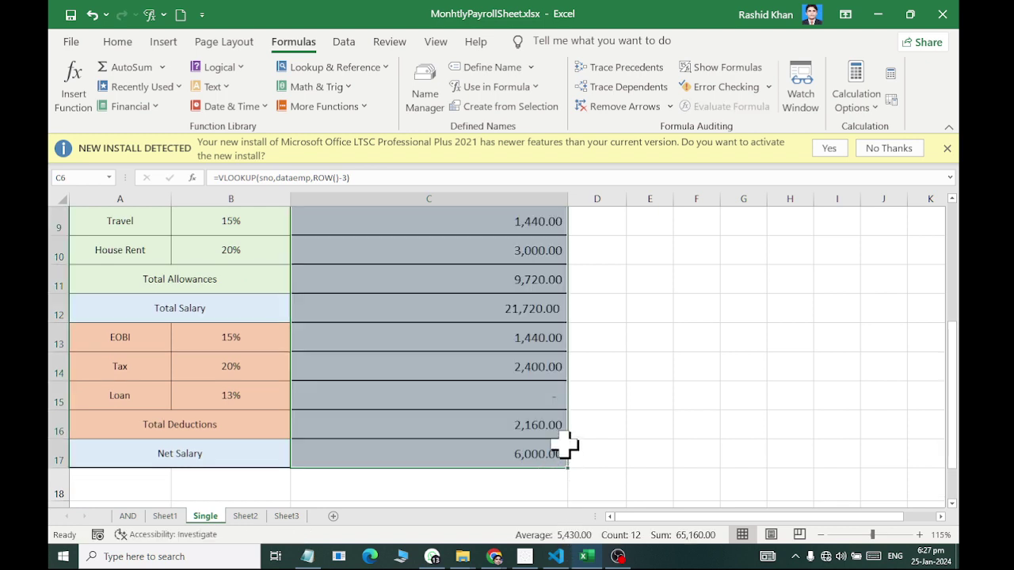
{"action": "scroll", "coordinate": [565, 446], "scroll_direction": "up", "scroll_amount": 1}
{"action": "scroll", "coordinate": [547, 371], "scroll_direction": "up", "scroll_amount": 1}
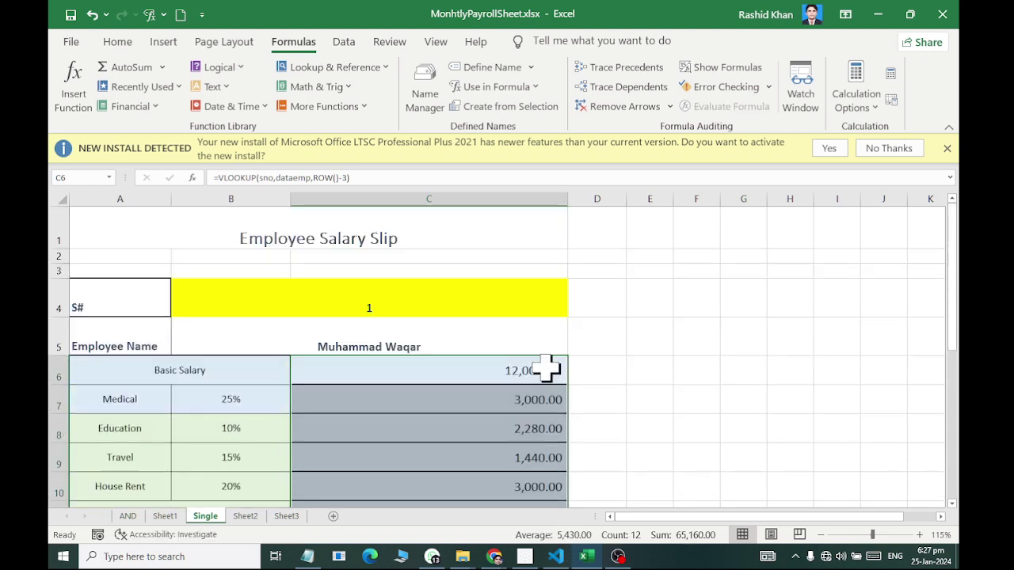
{"action": "scroll", "coordinate": [549, 381], "scroll_direction": "down", "scroll_amount": 1}
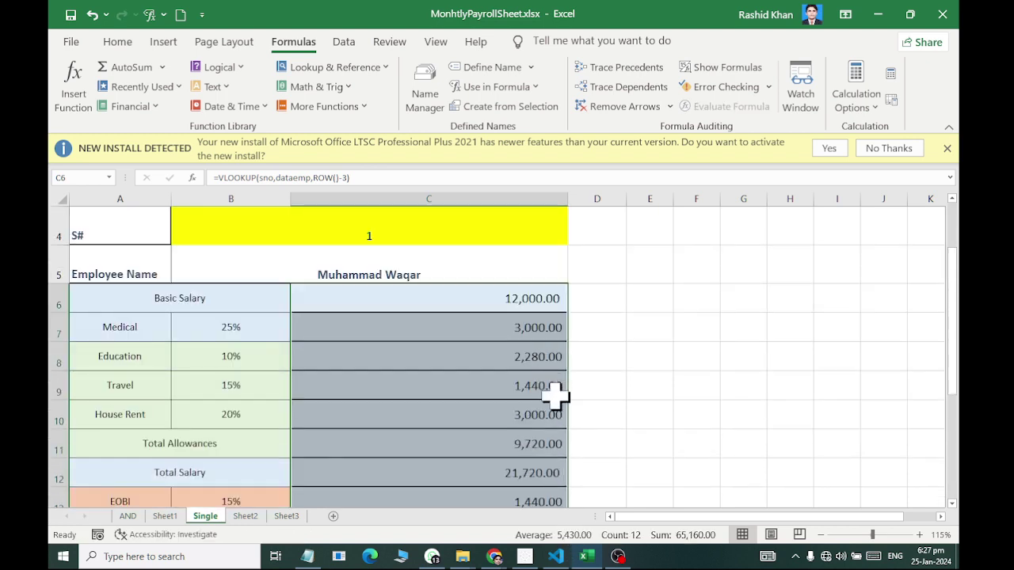
{"action": "double_click", "coordinate": [525, 330]}
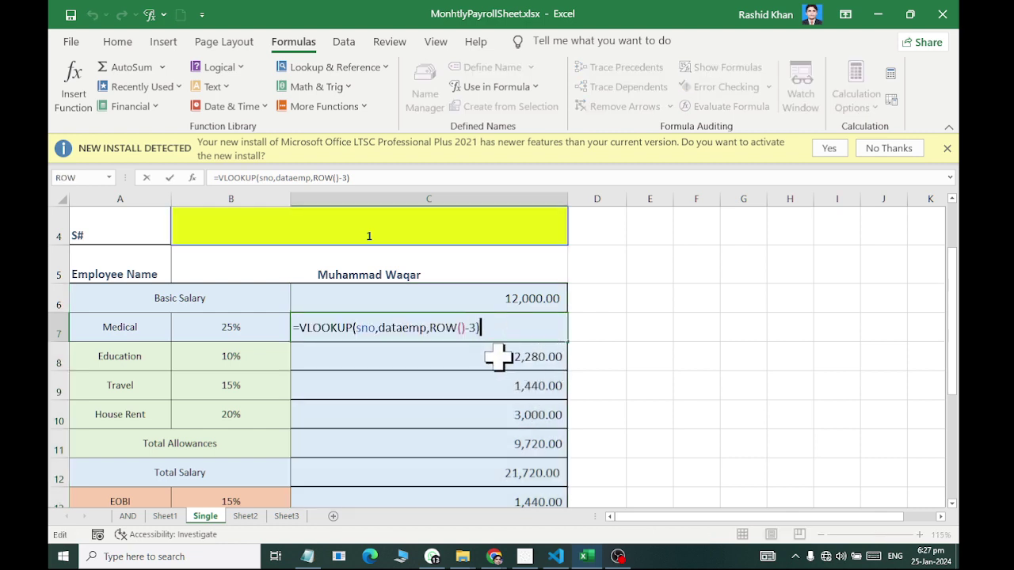
{"action": "key", "text": "Return"}
{"action": "double_click", "coordinate": [501, 357]}
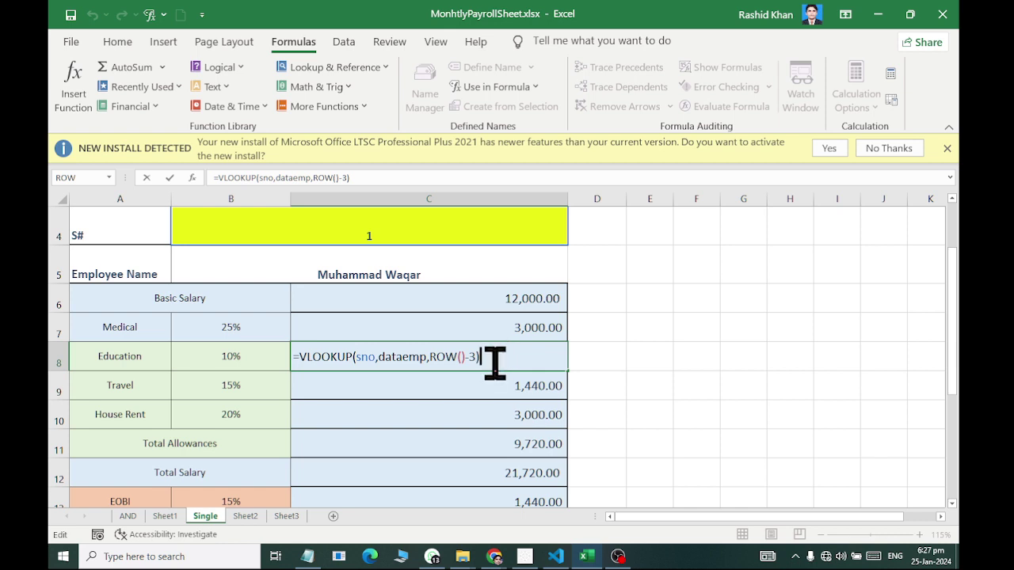
{"action": "key", "text": "Return"}
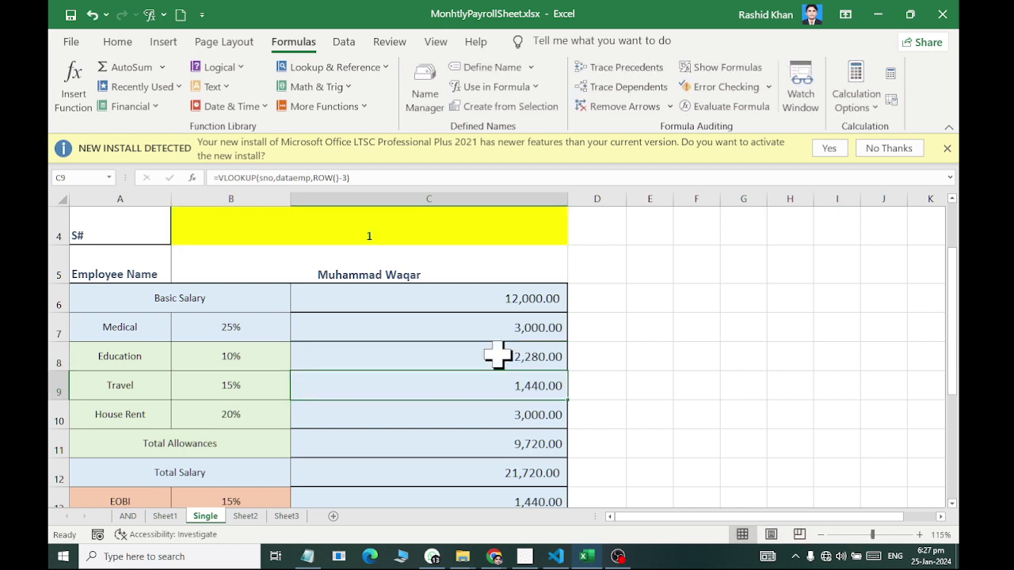
Narrow column C to fit the amounts
{"action": "left_click_drag", "start_coordinate": [568, 199], "coordinate": [452, 200]}
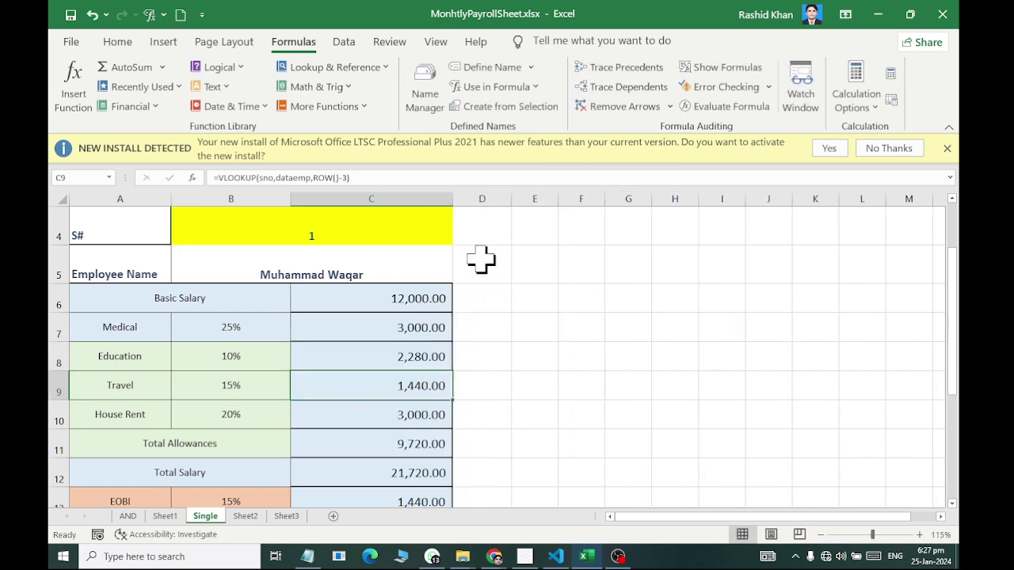
{"action": "scroll", "coordinate": [426, 364], "scroll_direction": "down", "scroll_amount": 4}
{"action": "scroll", "coordinate": [426, 371], "scroll_direction": "up", "scroll_amount": 2}
{"action": "scroll", "coordinate": [427, 370], "scroll_direction": "up", "scroll_amount": 3}
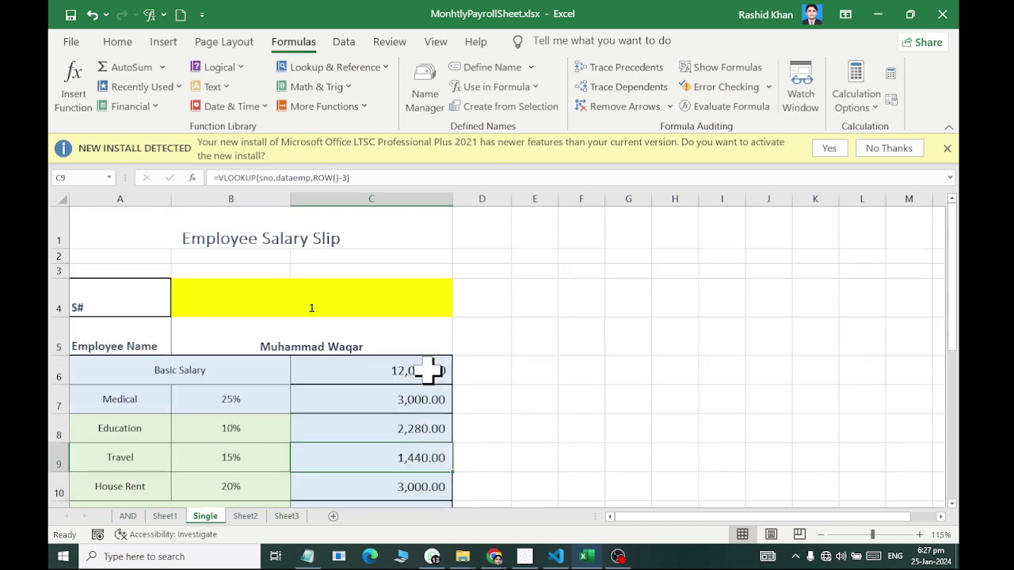
{"action": "scroll", "coordinate": [428, 371], "scroll_direction": "down", "scroll_amount": 2}
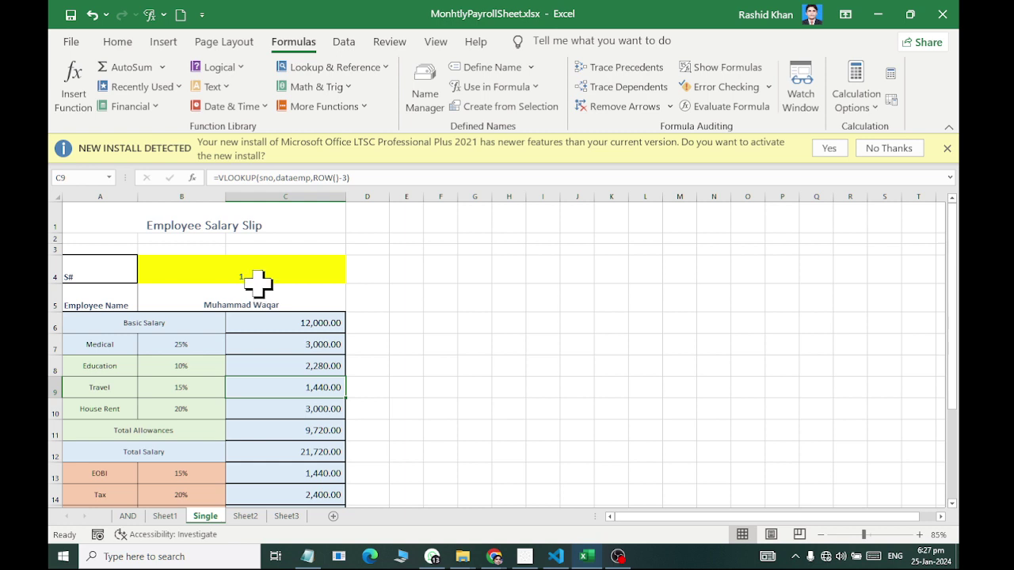
Enter S# values 2, 3, 4 and 5 in B4 to load each employee
{"action": "left_click", "coordinate": [257, 282]}
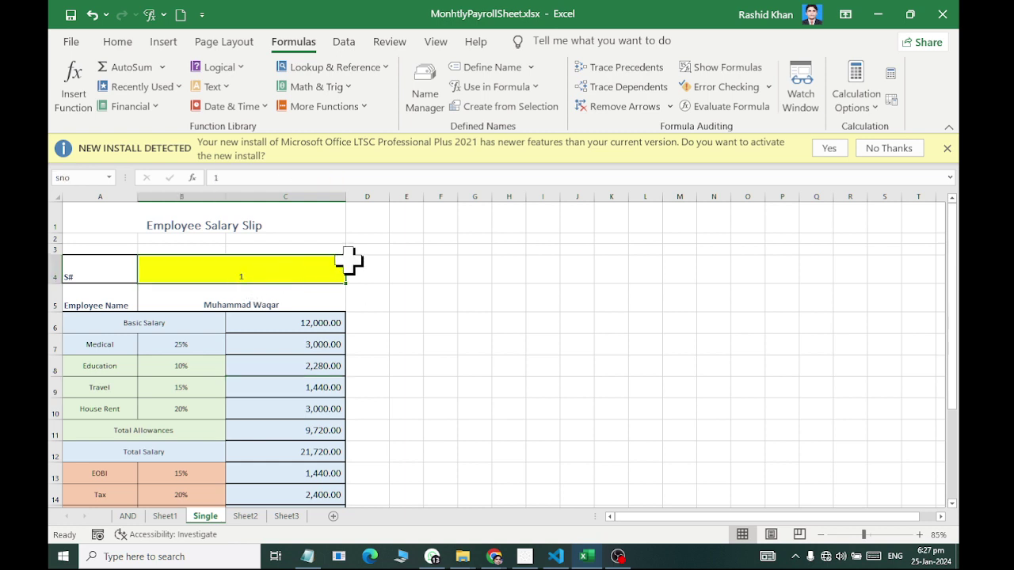
{"action": "type", "text": "2"}
{"action": "key", "text": "Return"}
{"action": "key", "text": "Up"}
{"action": "type", "text": "3"}
{"action": "key", "text": "Return"}
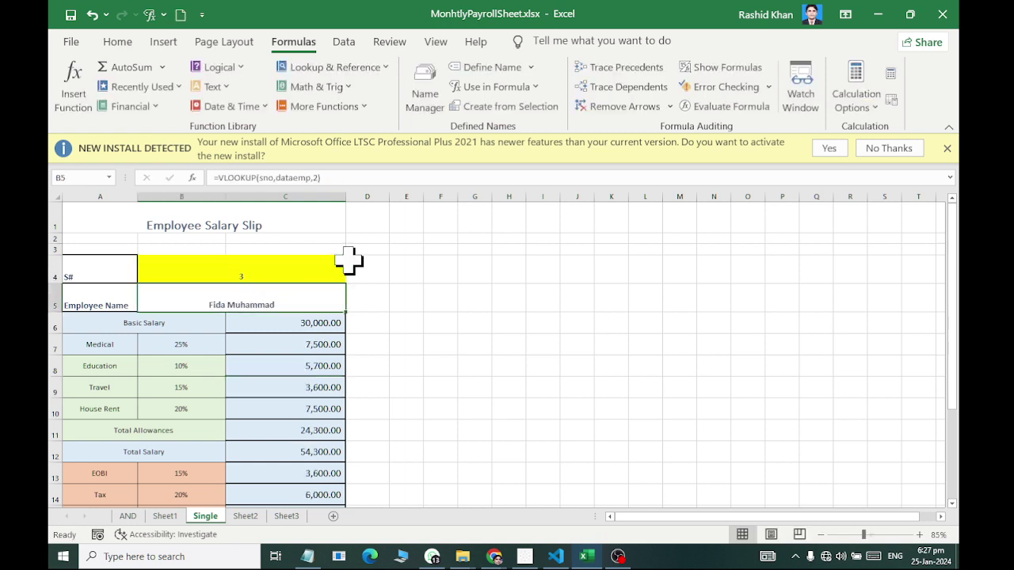
{"action": "key", "text": "Up"}
{"action": "type", "text": "4"}
{"action": "key", "text": "Return"}
{"action": "key", "text": "Up"}
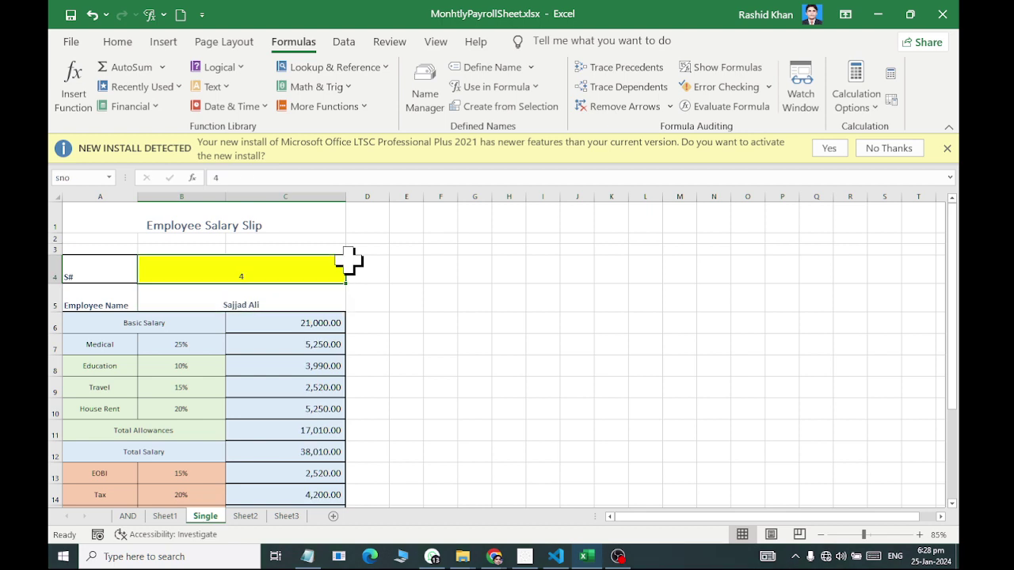
{"action": "type", "text": "5"}
{"action": "key", "text": "Return"}
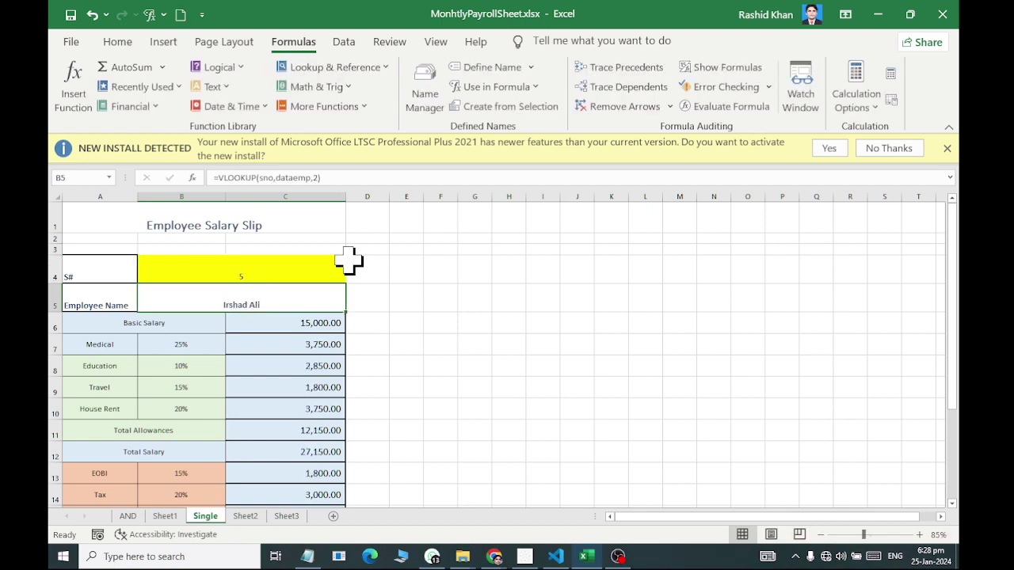
Compare with Sheet1, narrow columns B and C slightly, and select the slip A1:C17
{"action": "left_click", "coordinate": [165, 516]}
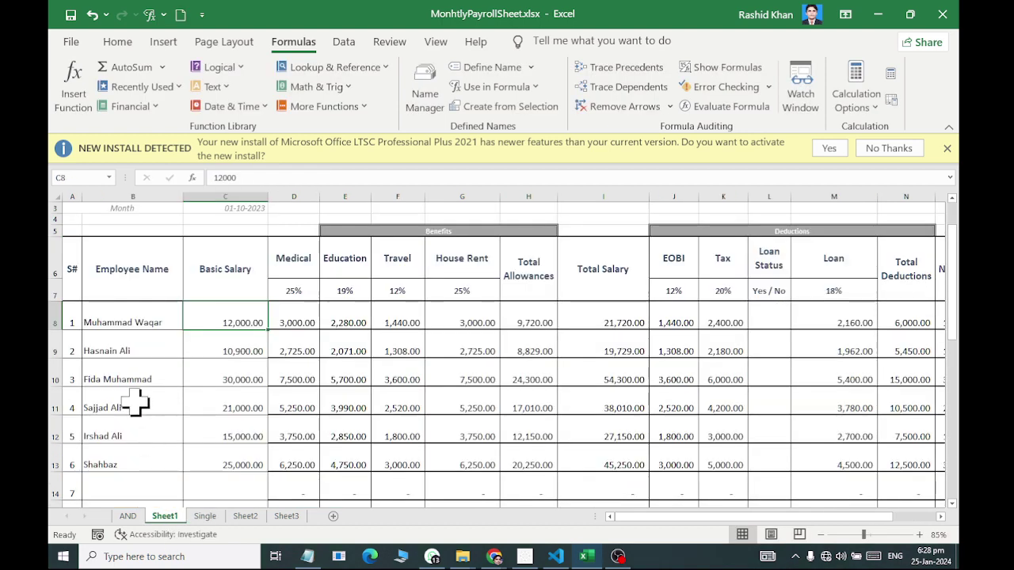
{"action": "scroll", "coordinate": [139, 347], "scroll_direction": "down", "scroll_amount": 1}
{"action": "scroll", "coordinate": [138, 347], "scroll_direction": "up", "scroll_amount": 1}
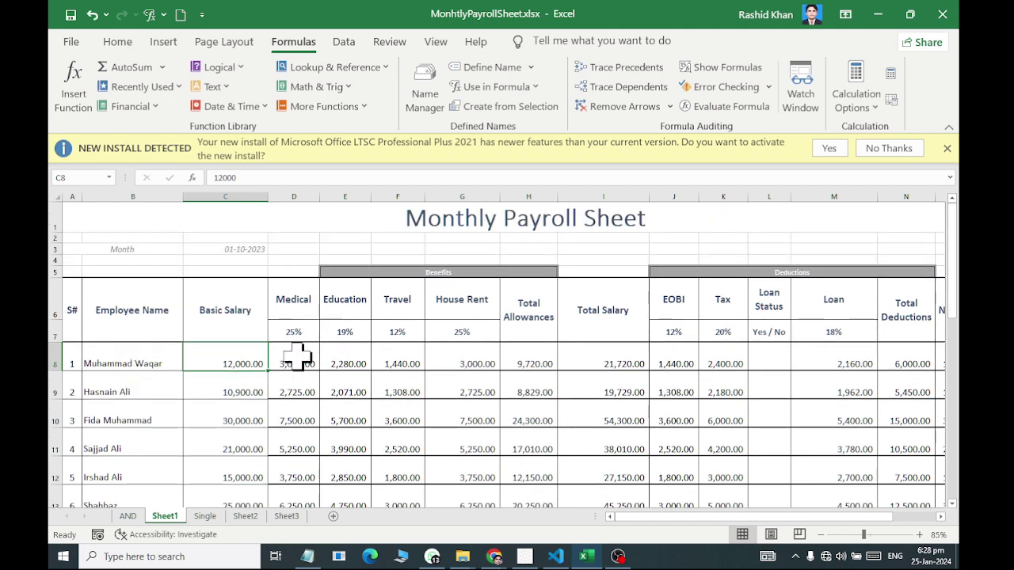
{"action": "left_click", "coordinate": [205, 516]}
{"action": "scroll", "coordinate": [192, 300], "scroll_direction": "up", "scroll_amount": 2}
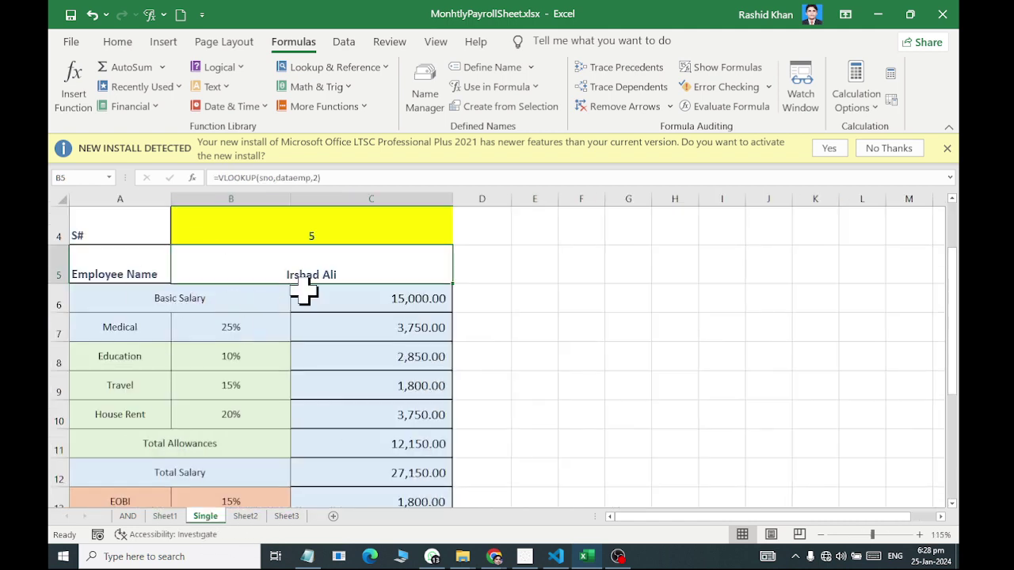
{"action": "left_click_drag", "start_coordinate": [290, 199], "coordinate": [273, 199]}
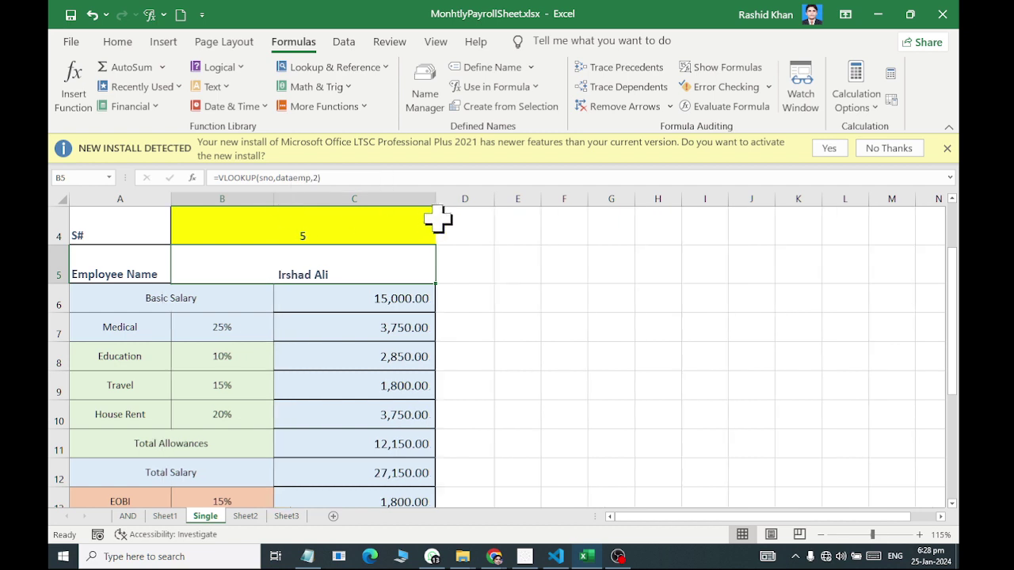
{"action": "left_click_drag", "start_coordinate": [436, 199], "coordinate": [419, 199]}
{"action": "scroll", "coordinate": [297, 205], "scroll_direction": "up", "scroll_amount": 1}
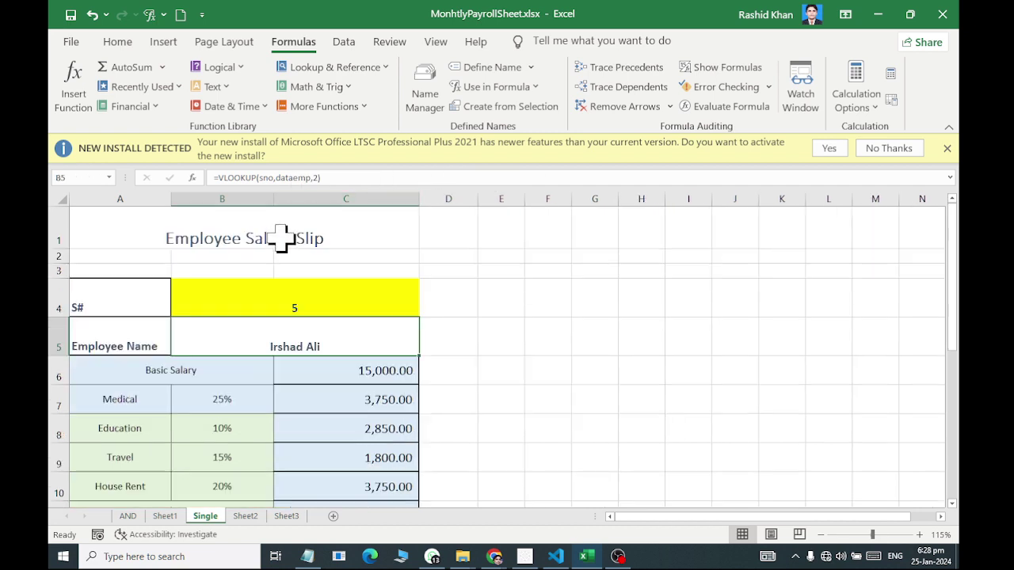
{"action": "left_click_drag", "start_coordinate": [161, 210], "coordinate": [136, 425]}
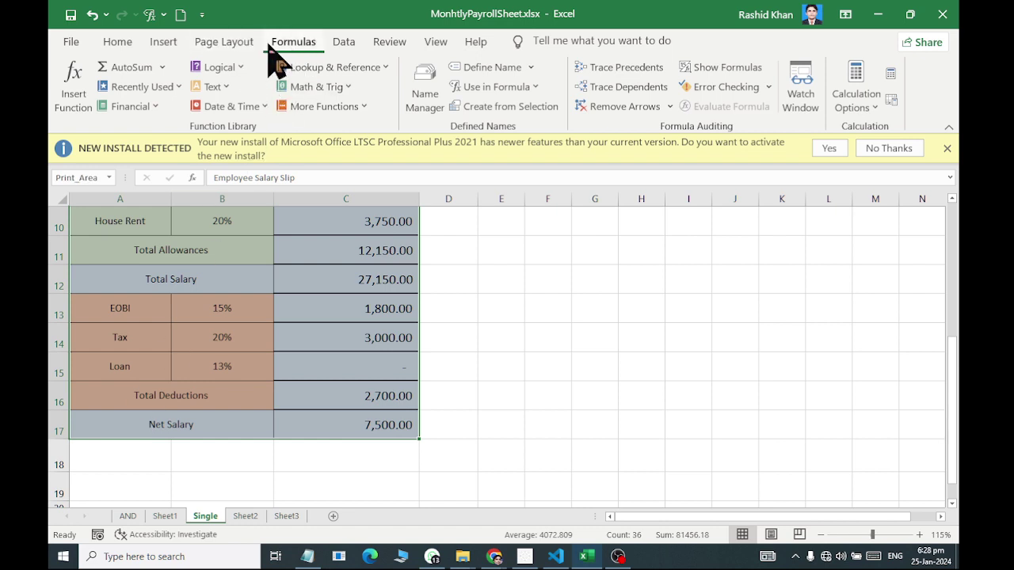
Set the selected salary slip as the print area and preview it in Print view
{"action": "left_click", "coordinate": [226, 42]}
{"action": "left_click", "coordinate": [312, 110]}
{"action": "left_click", "coordinate": [328, 129]}
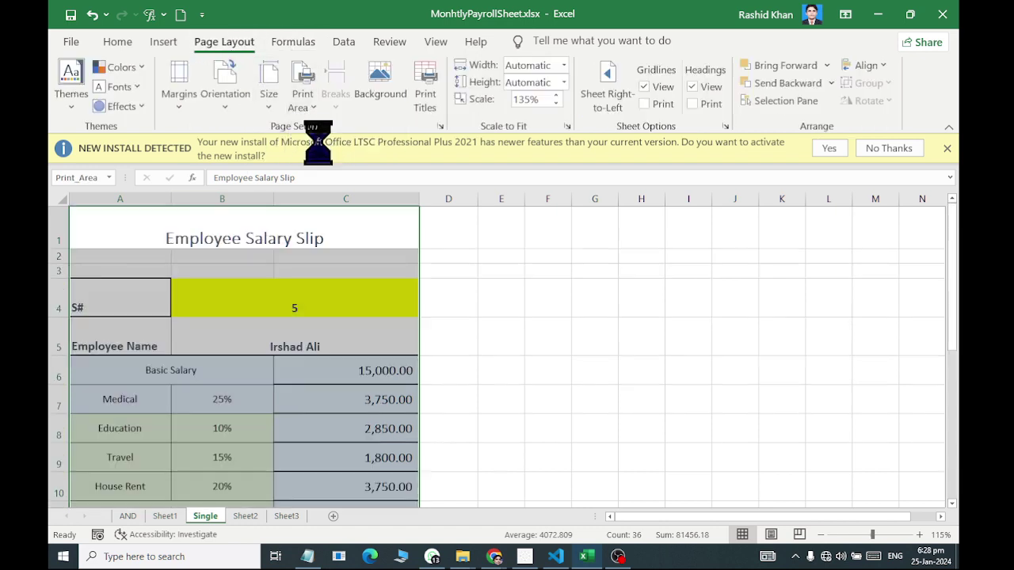
{"action": "left_click", "coordinate": [67, 42]}
{"action": "left_click", "coordinate": [95, 293]}
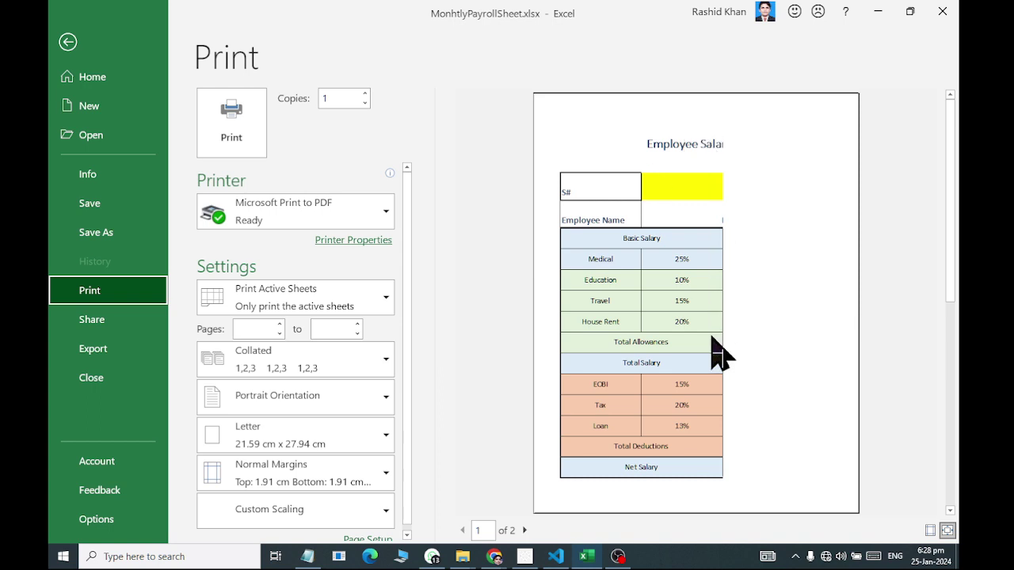
{"action": "key", "text": "Escape"}
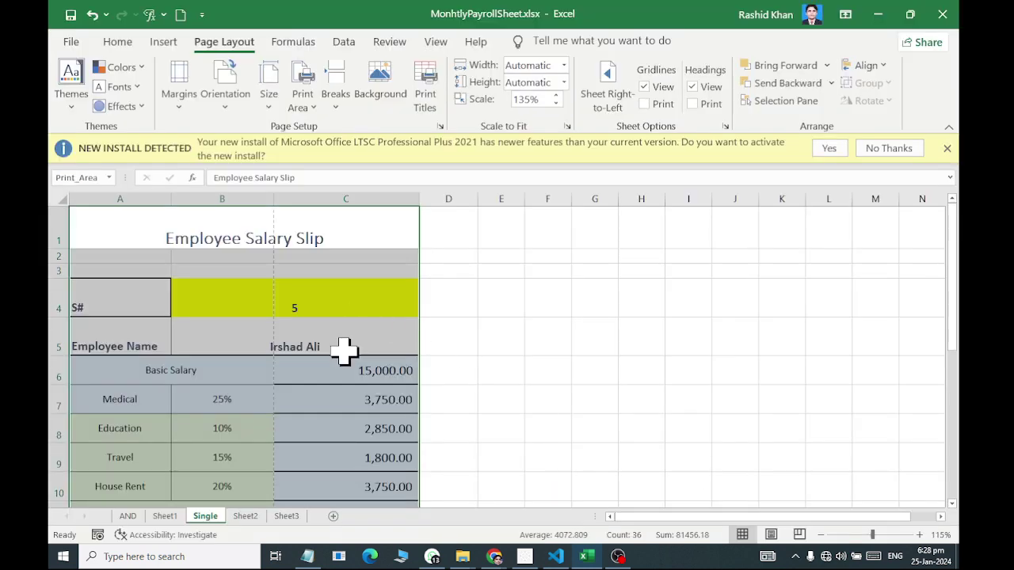
{"action": "left_click", "coordinate": [236, 336]}
{"action": "left_click", "coordinate": [123, 420]}
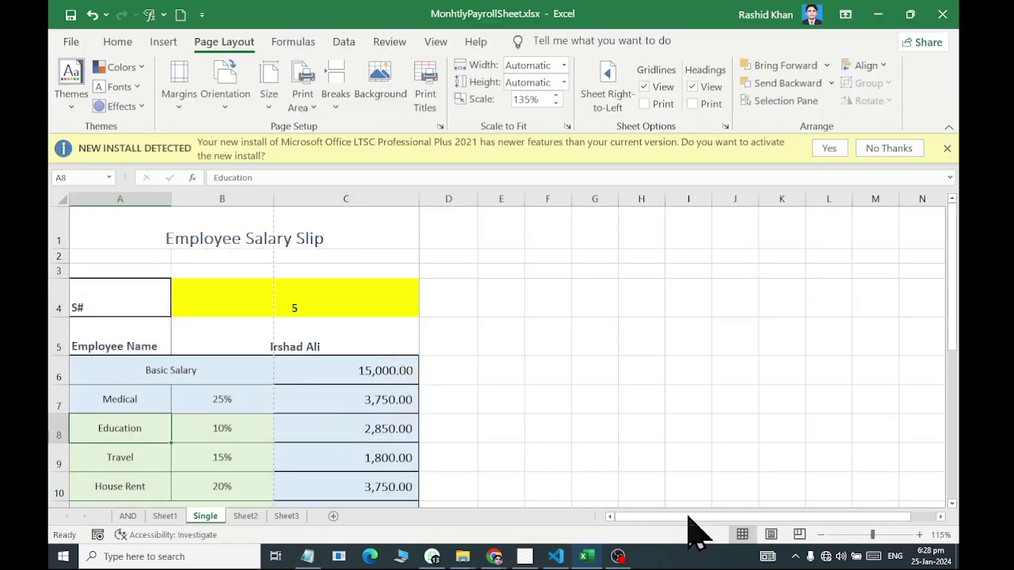
Reselect the slip from row 1 downward and set it as the print area again
{"action": "left_click", "coordinate": [229, 92]}
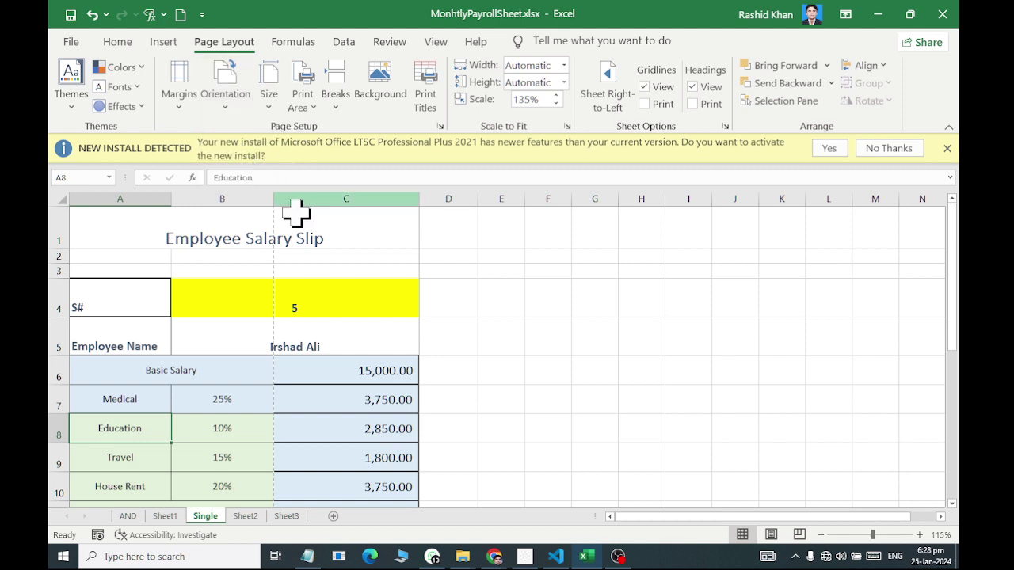
{"action": "mouse_move", "coordinate": [296, 230]}
{"action": "left_mouse_down"}
{"action": "mouse_move", "coordinate": [191, 558]}
{"action": "mouse_move", "coordinate": [209, 426]}
{"action": "left_mouse_up"}
{"action": "left_click", "coordinate": [304, 101]}
{"action": "left_click", "coordinate": [324, 129]}
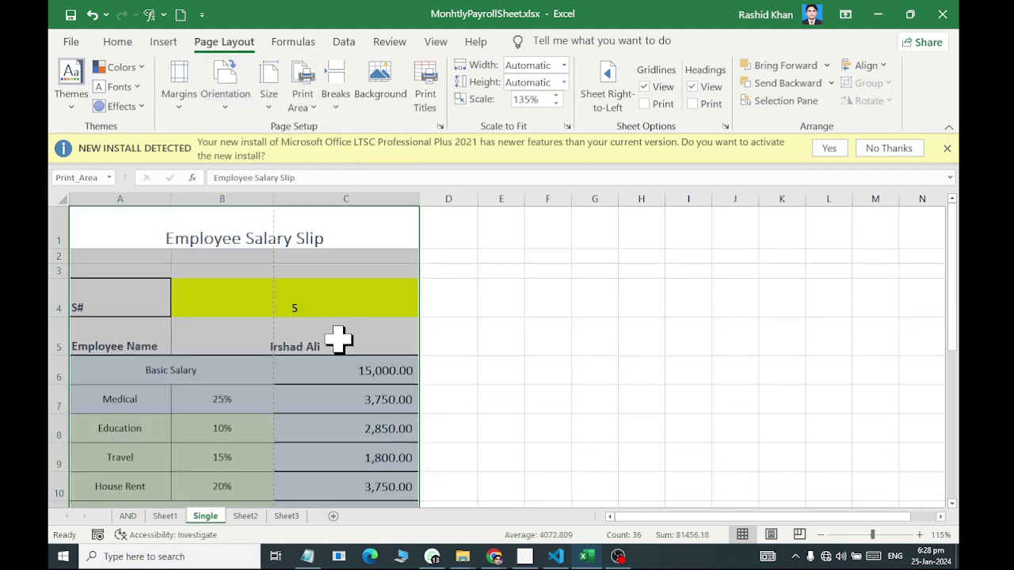
{"action": "left_click", "coordinate": [305, 267]}
{"action": "left_click", "coordinate": [278, 344]}
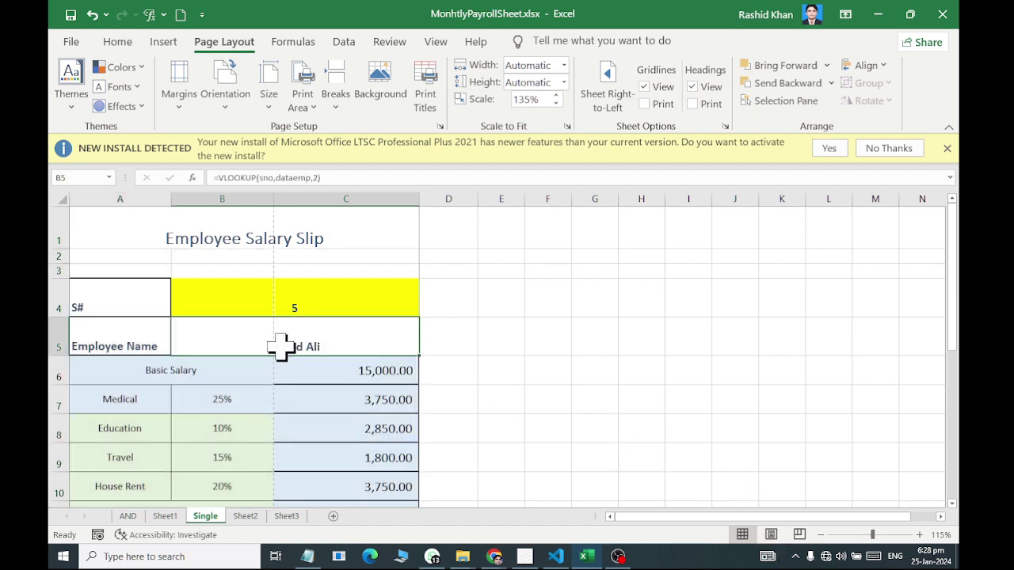
Set the page size to Letter and the margins to Wide
{"action": "left_click", "coordinate": [267, 77]}
{"action": "left_click", "coordinate": [294, 146]}
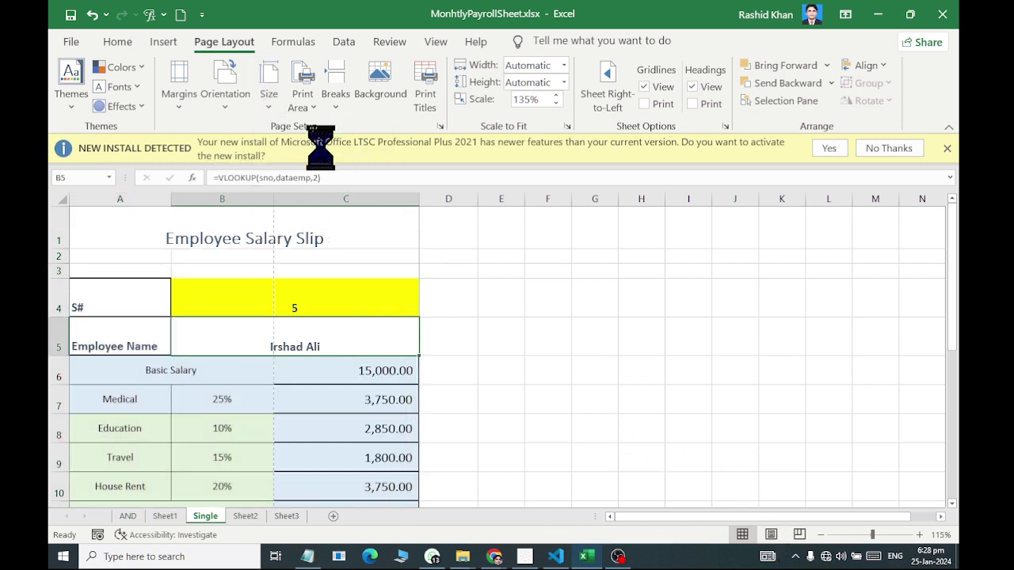
{"action": "left_click", "coordinate": [179, 83]}
{"action": "left_click", "coordinate": [194, 309]}
Select the slip from the title down and clear the print area
{"action": "left_click", "coordinate": [400, 374]}
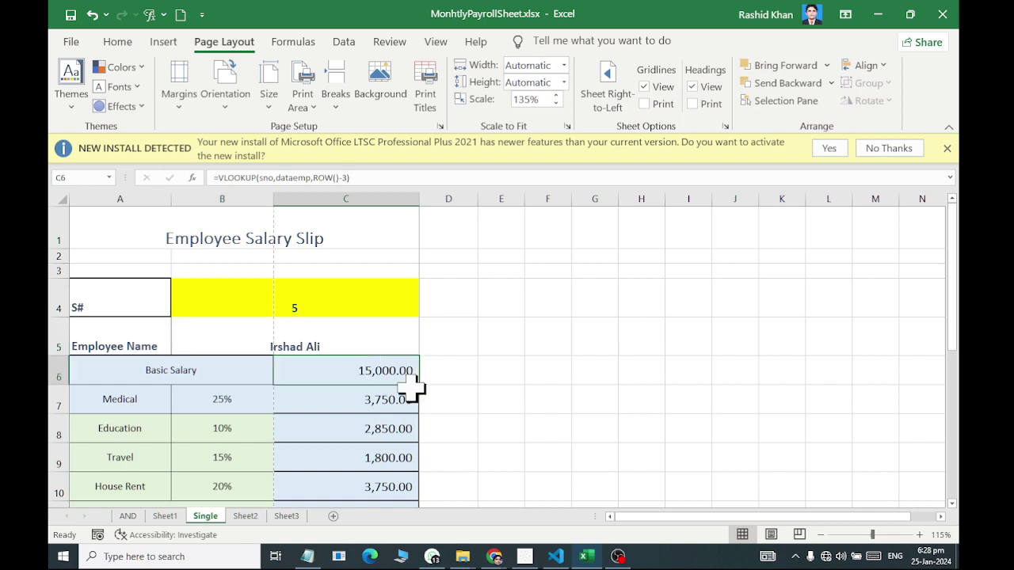
{"action": "mouse_move", "coordinate": [273, 222]}
{"action": "left_mouse_down"}
{"action": "mouse_move", "coordinate": [225, 444]}
{"action": "mouse_move", "coordinate": [230, 397]}
{"action": "left_mouse_up"}
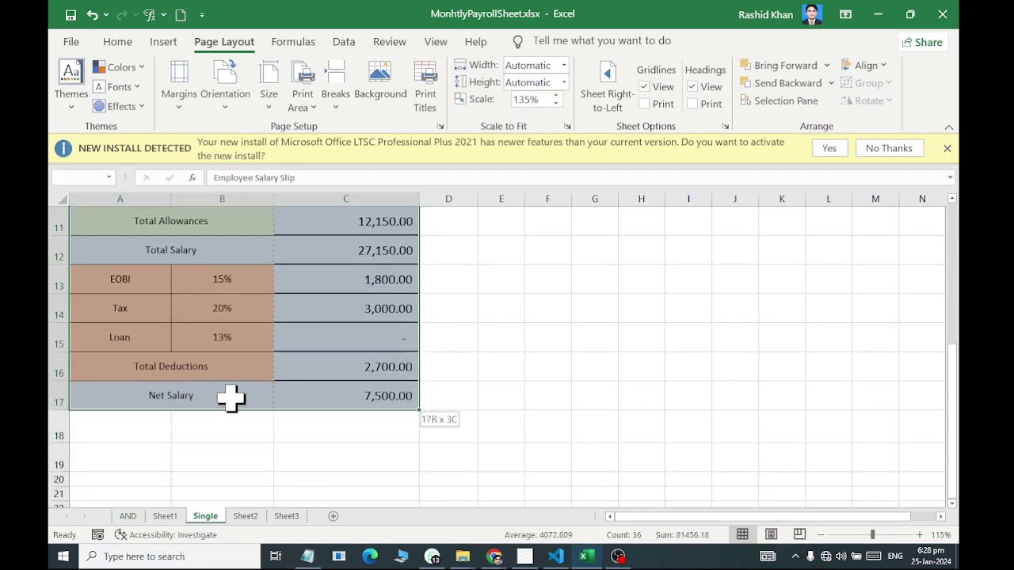
{"action": "left_click", "coordinate": [305, 99]}
{"action": "left_click", "coordinate": [337, 150]}
{"action": "scroll", "coordinate": [242, 351], "scroll_direction": "up", "scroll_amount": 3}
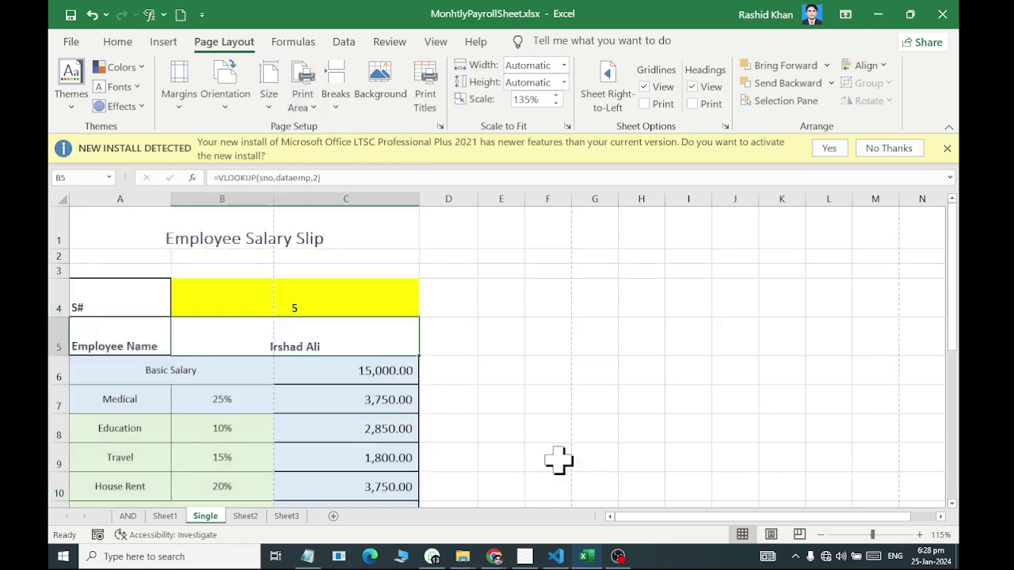
{"action": "left_click_drag", "start_coordinate": [206, 463], "coordinate": [359, 428]}
{"action": "left_click", "coordinate": [553, 424]}
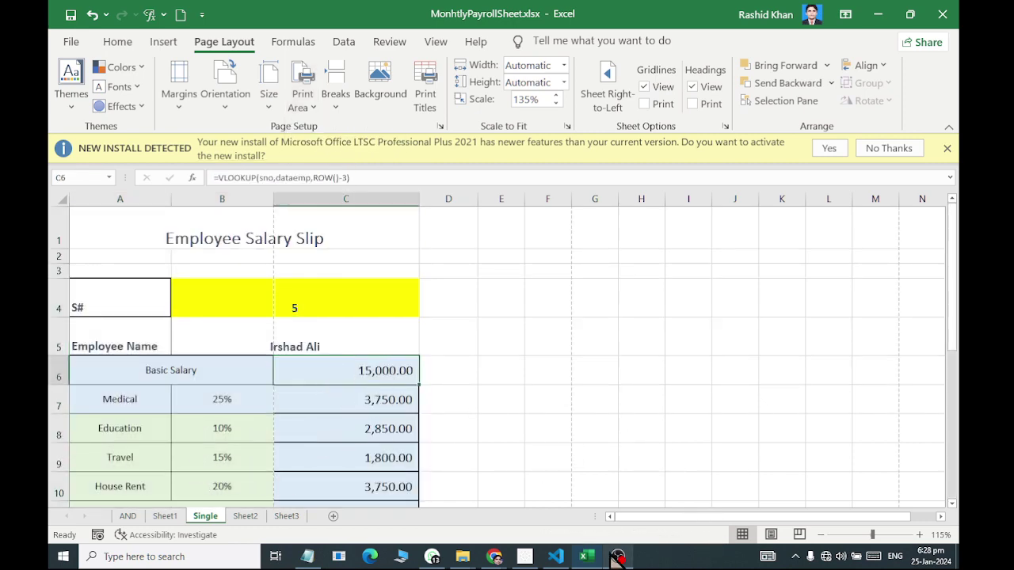